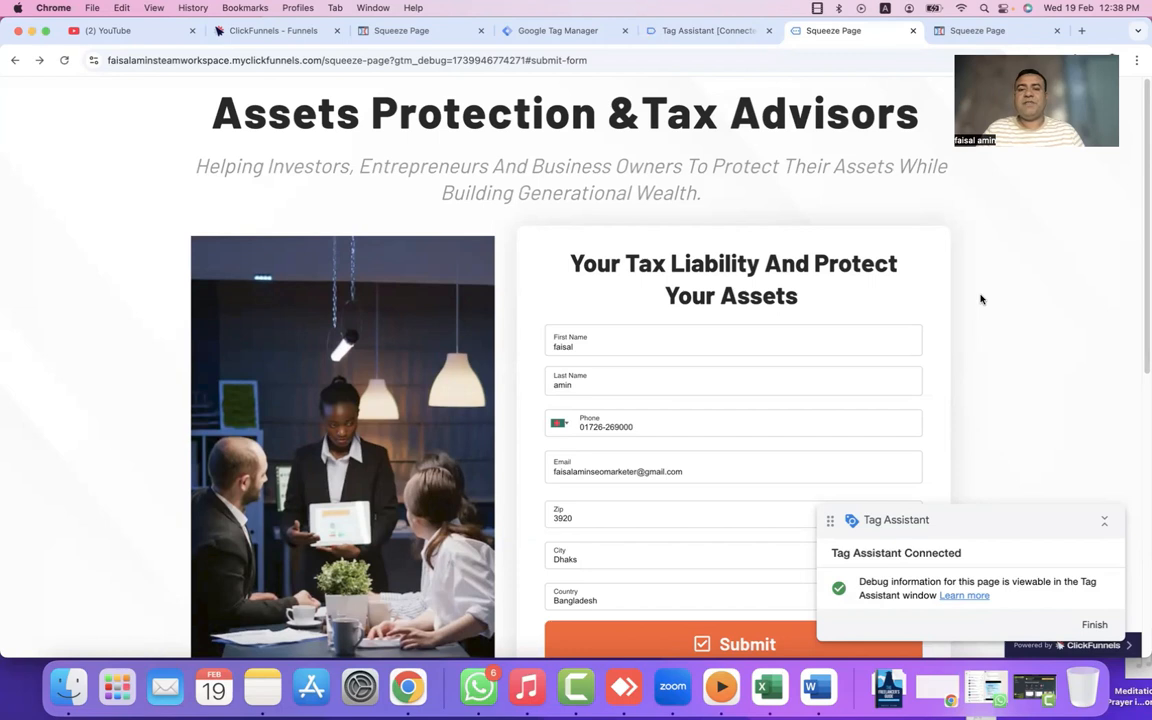
Step: Switch to Google Tag Manager, start a preview of the Click Funnel Browser container and continue into Tag Assistant
{"action": "left_click", "coordinate": [578, 31]}
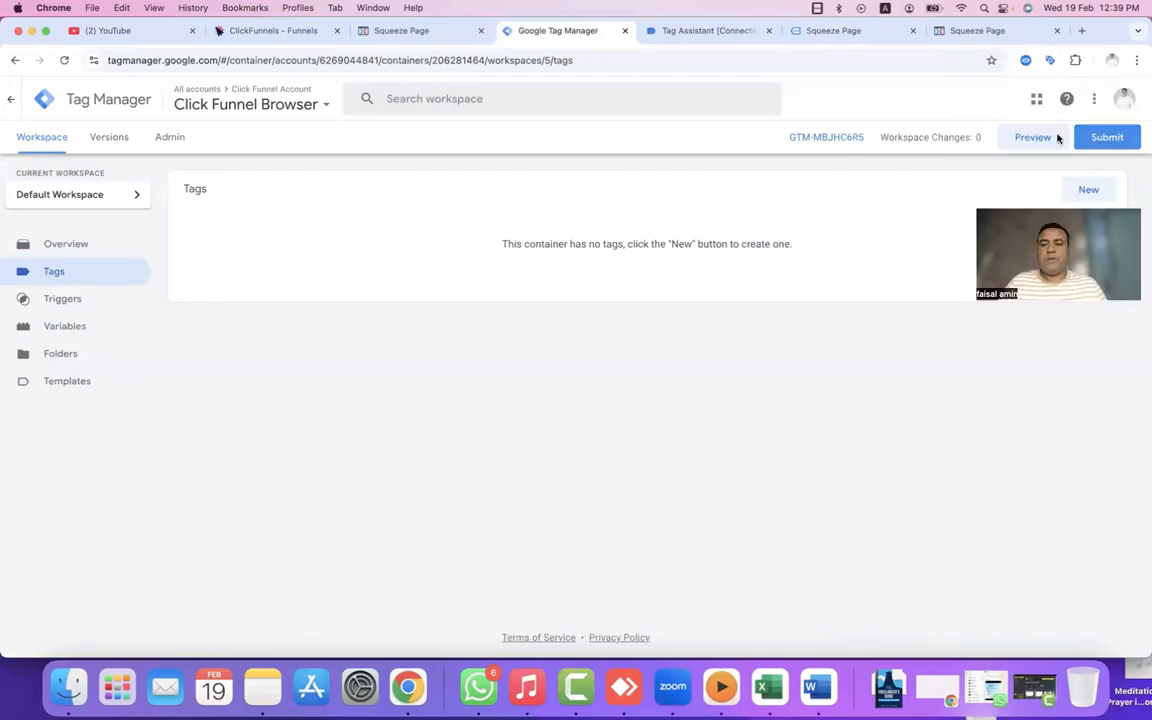
{"action": "left_click", "coordinate": [1039, 137]}
{"action": "left_click", "coordinate": [569, 335]}
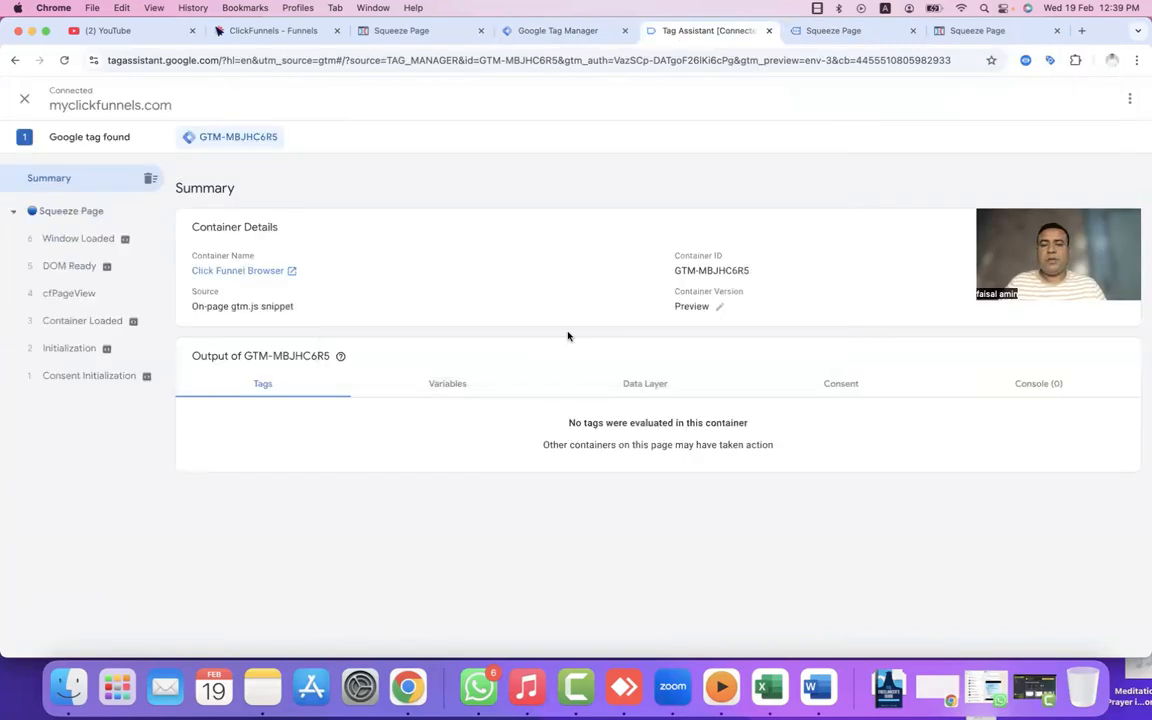
Step: Submit the prefilled contact form on the Squeeze Page connected to Tag Assistant
{"action": "left_click", "coordinate": [830, 34]}
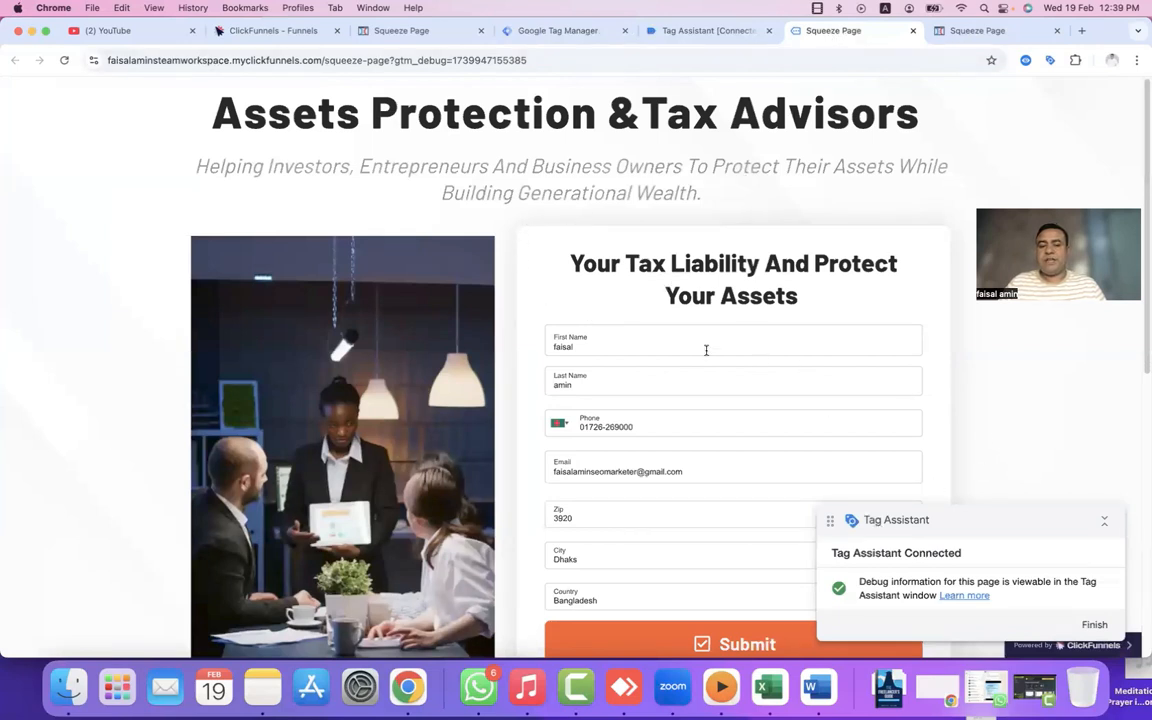
{"action": "scroll", "coordinate": [676, 387], "scroll_direction": "down", "scroll_amount": 1}
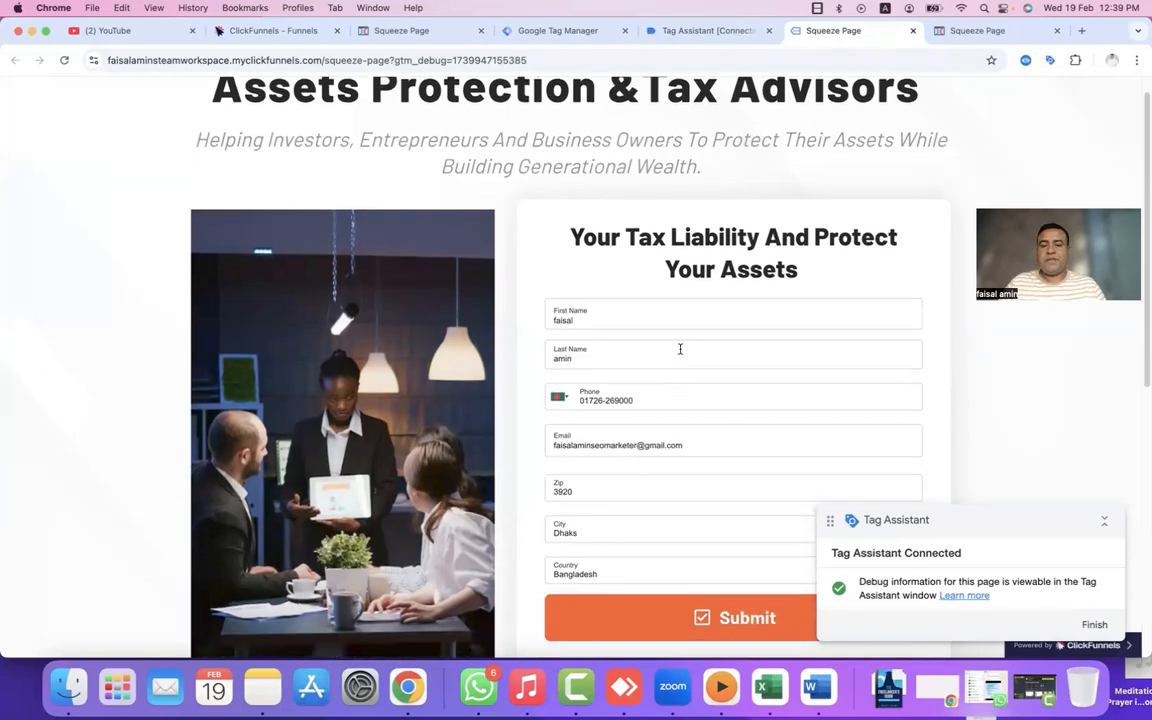
{"action": "scroll", "coordinate": [716, 447], "scroll_direction": "down", "scroll_amount": 5}
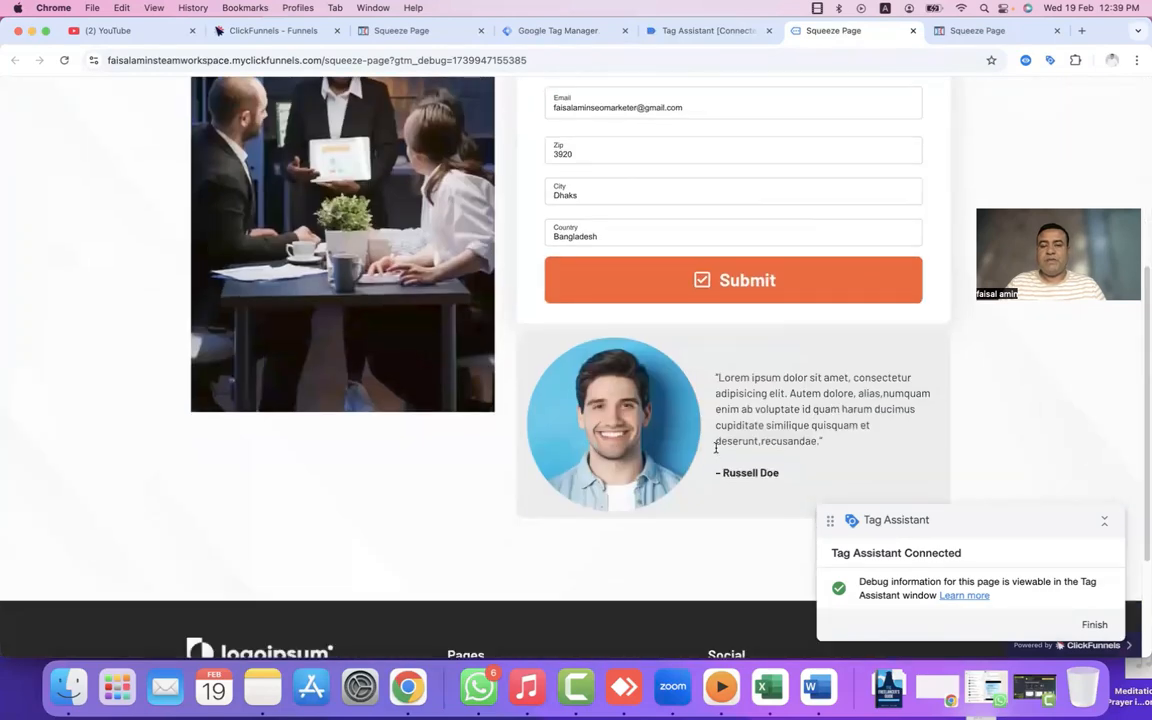
{"action": "left_click", "coordinate": [735, 300]}
Step: In Tag Assistant, examine the full data layer push of the Thank You Page's cfLead event
{"action": "left_click", "coordinate": [709, 31]}
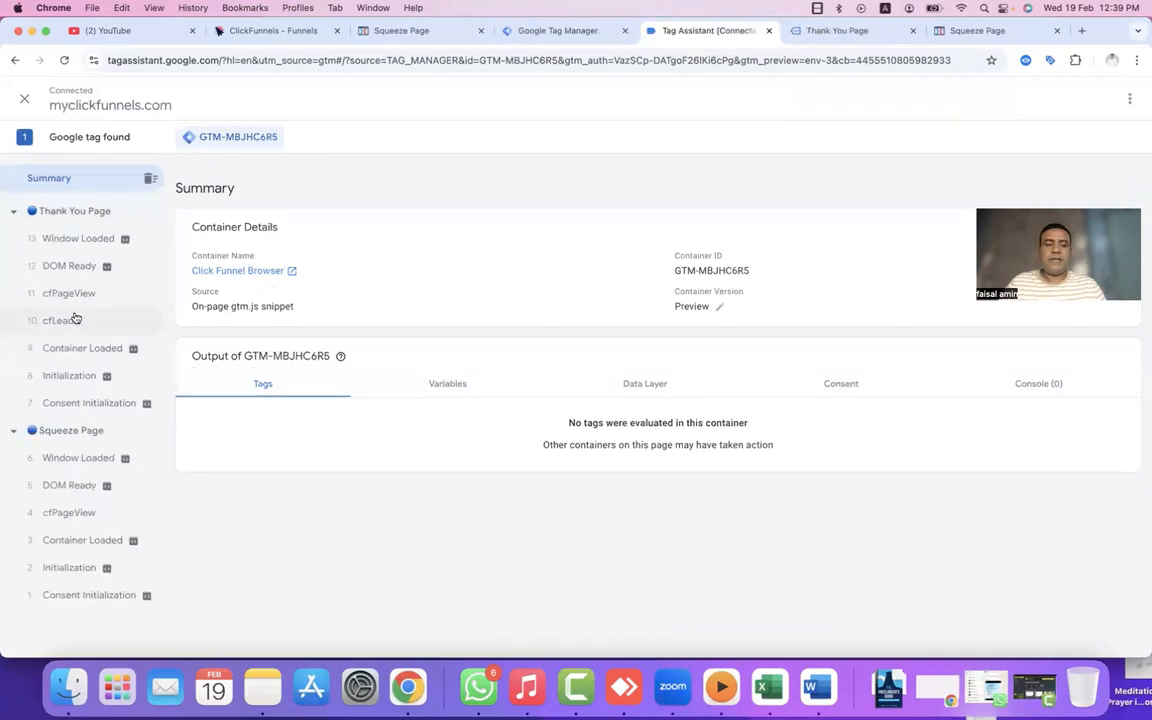
{"action": "left_click", "coordinate": [62, 320]}
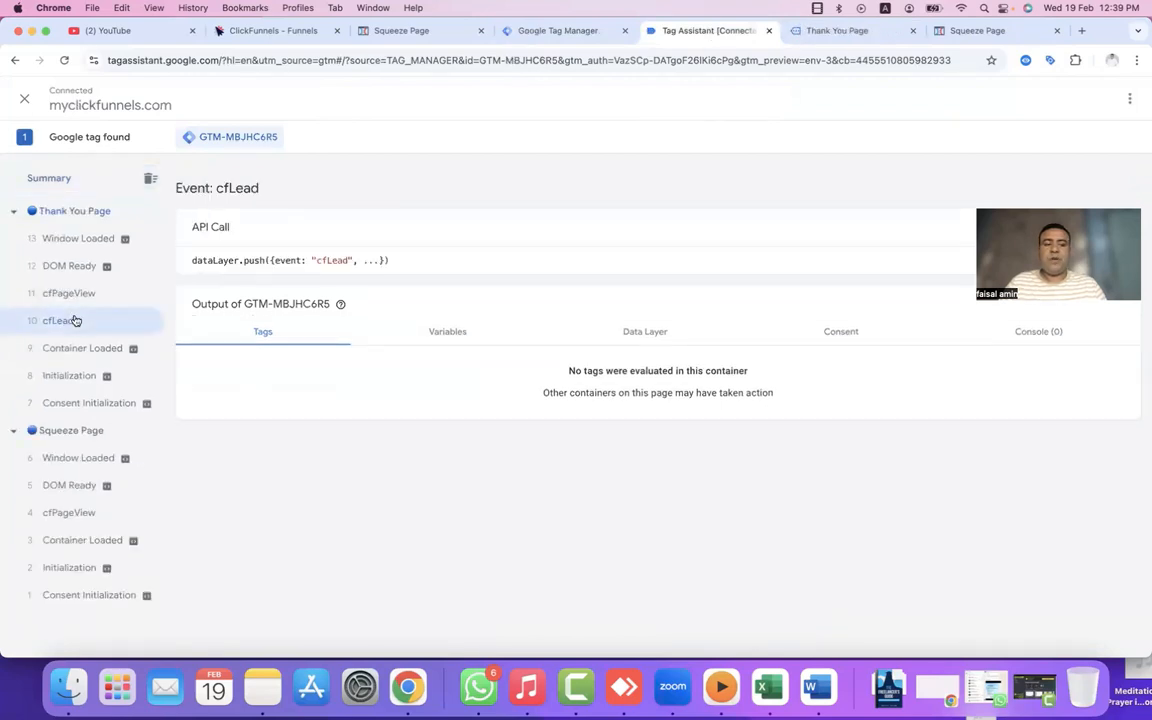
{"action": "left_click", "coordinate": [540, 236]}
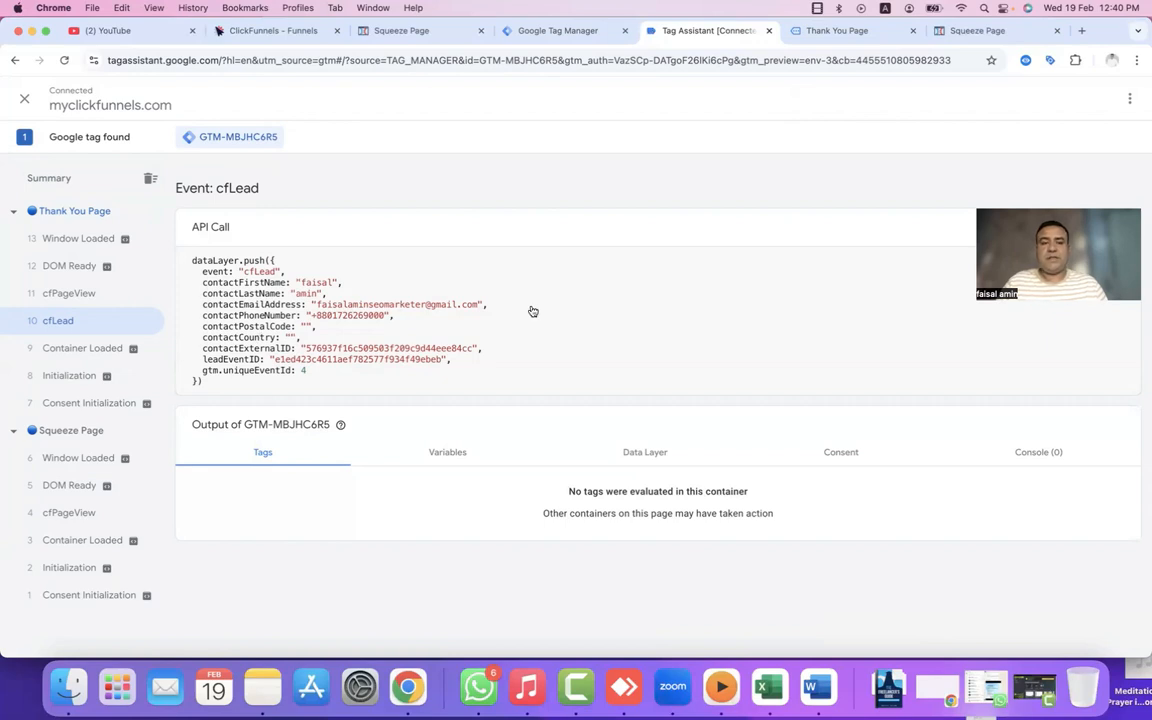
Step: Fill in the other open Squeeze Page's form with the contact's first and last name, phone, email, zip, city and country
{"action": "left_click", "coordinate": [978, 31]}
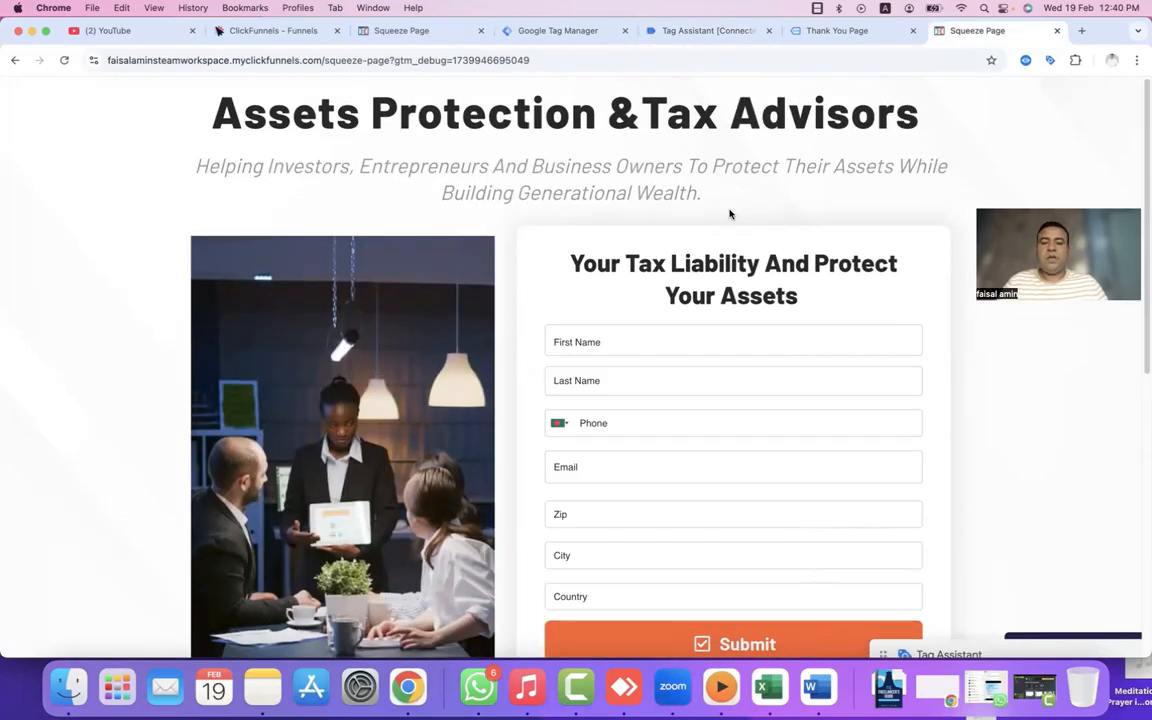
{"action": "left_click", "coordinate": [625, 345]}
{"action": "type", "text": "faisala"}
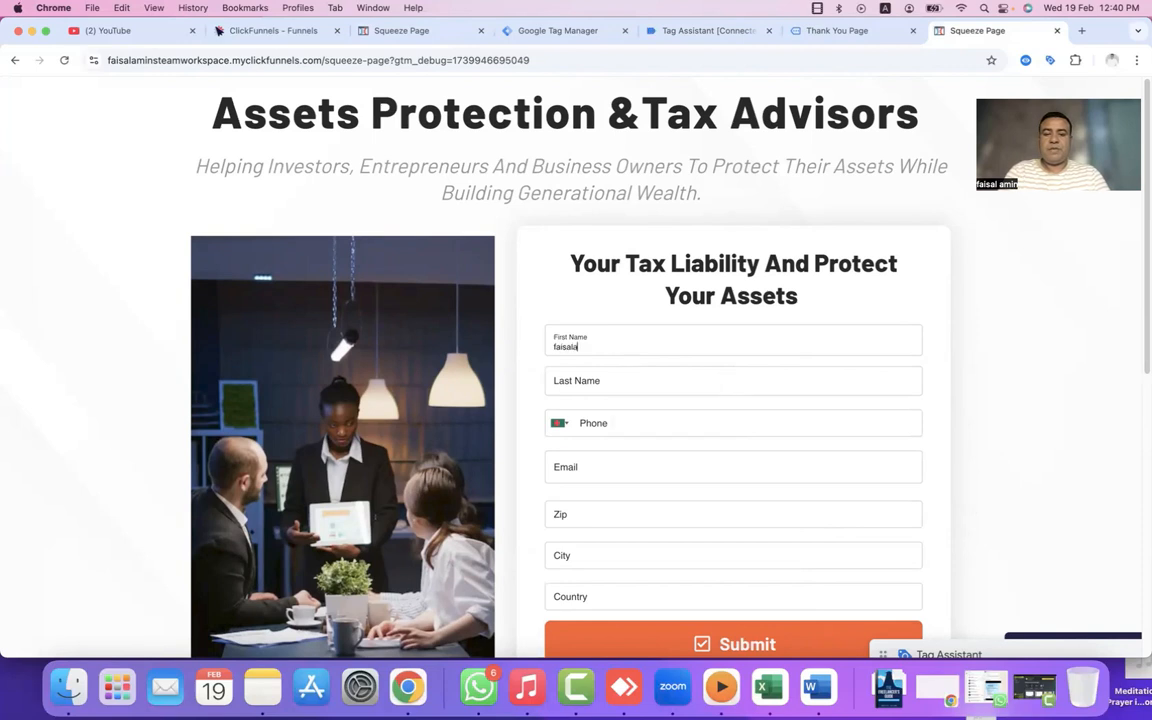
{"action": "key", "text": "Tab"}
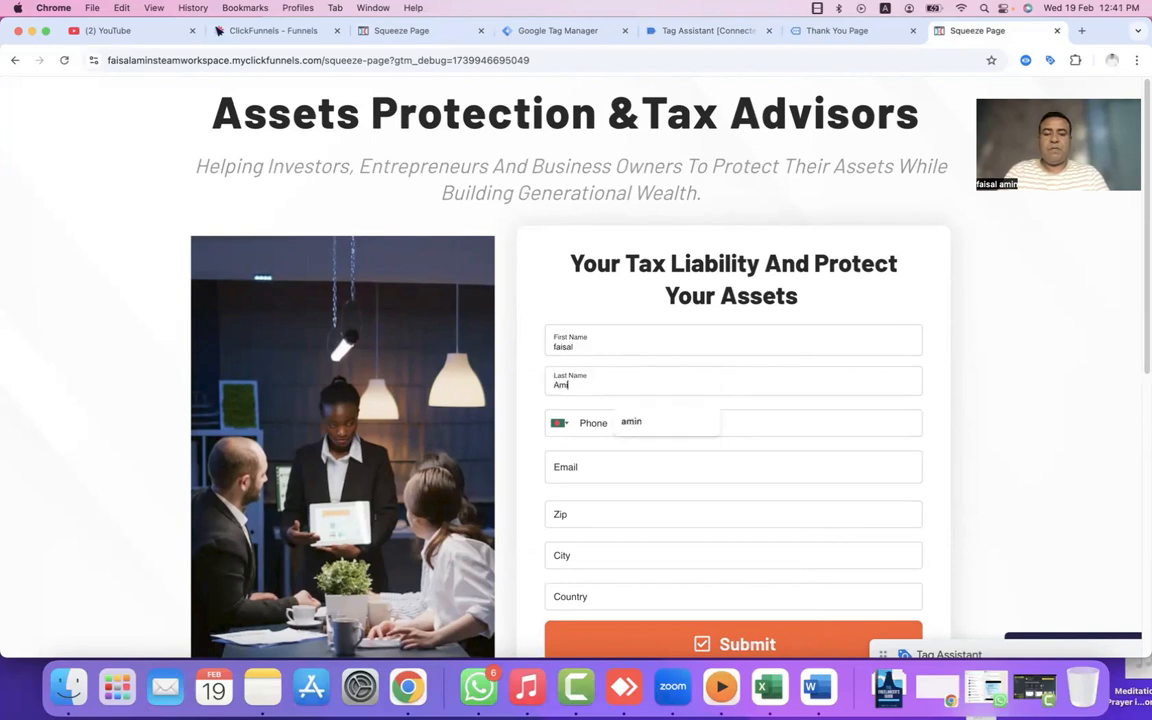
{"action": "left_click", "coordinate": [602, 556]}
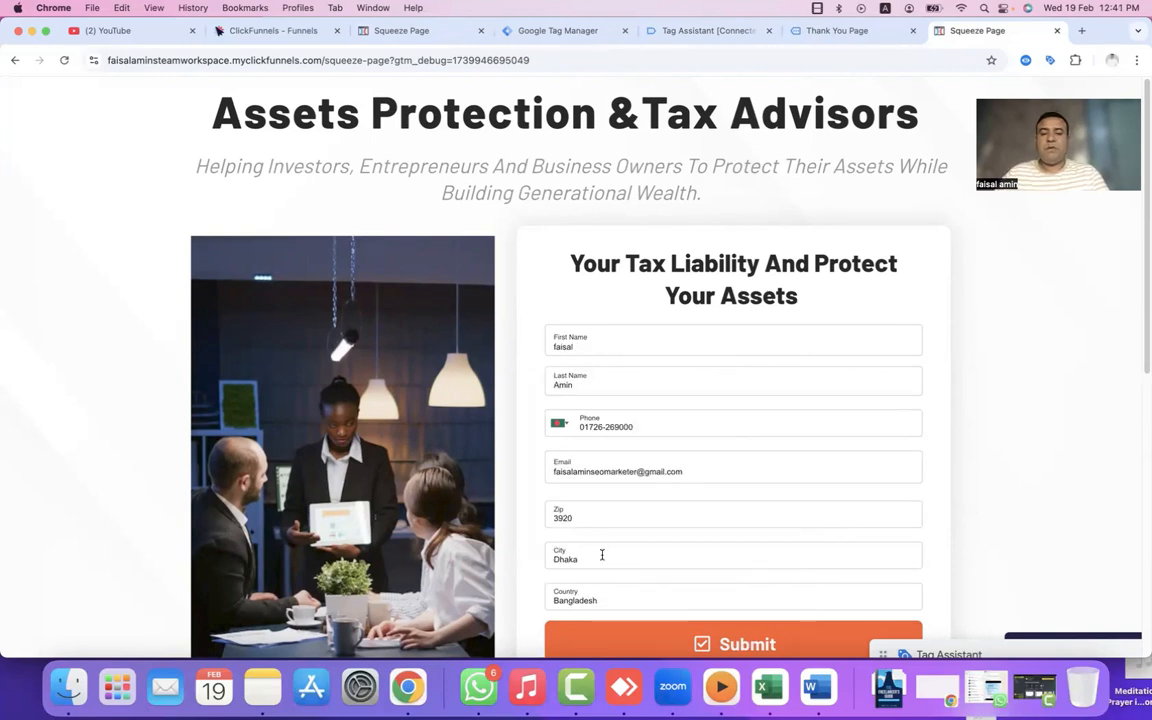
Step: Inspect the First Name field in the developer tools and copy its name attribute value, first_name
{"action": "right_click", "coordinate": [619, 347]}
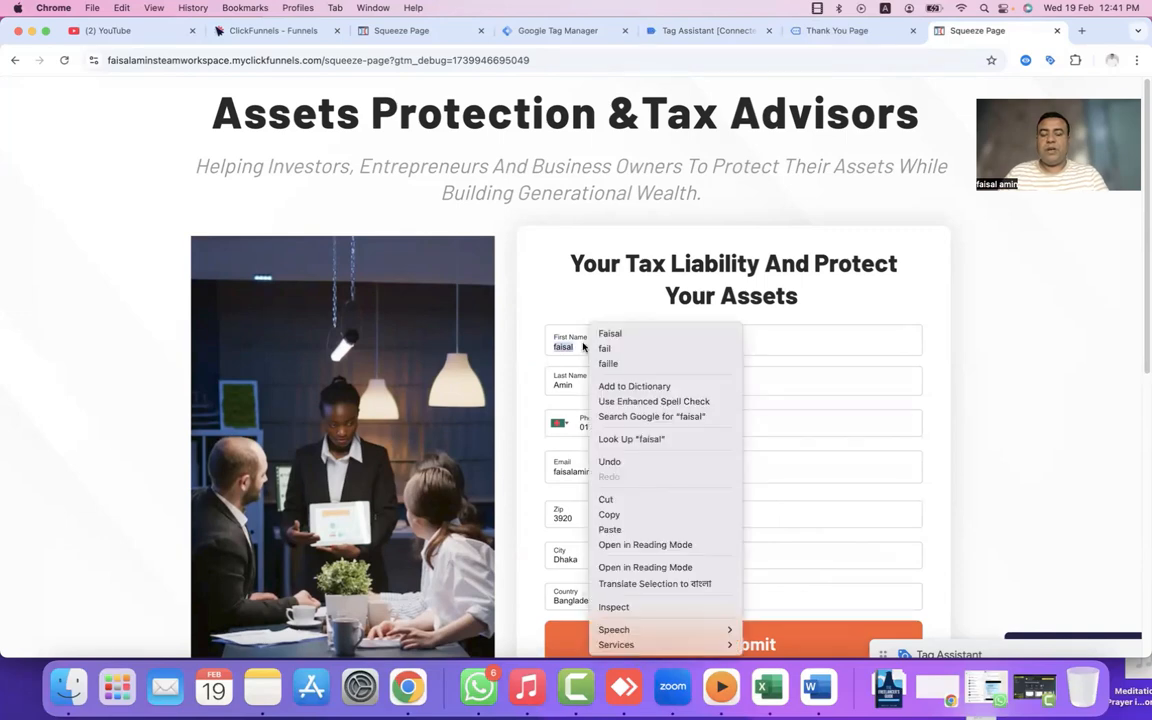
{"action": "left_click", "coordinate": [625, 606]}
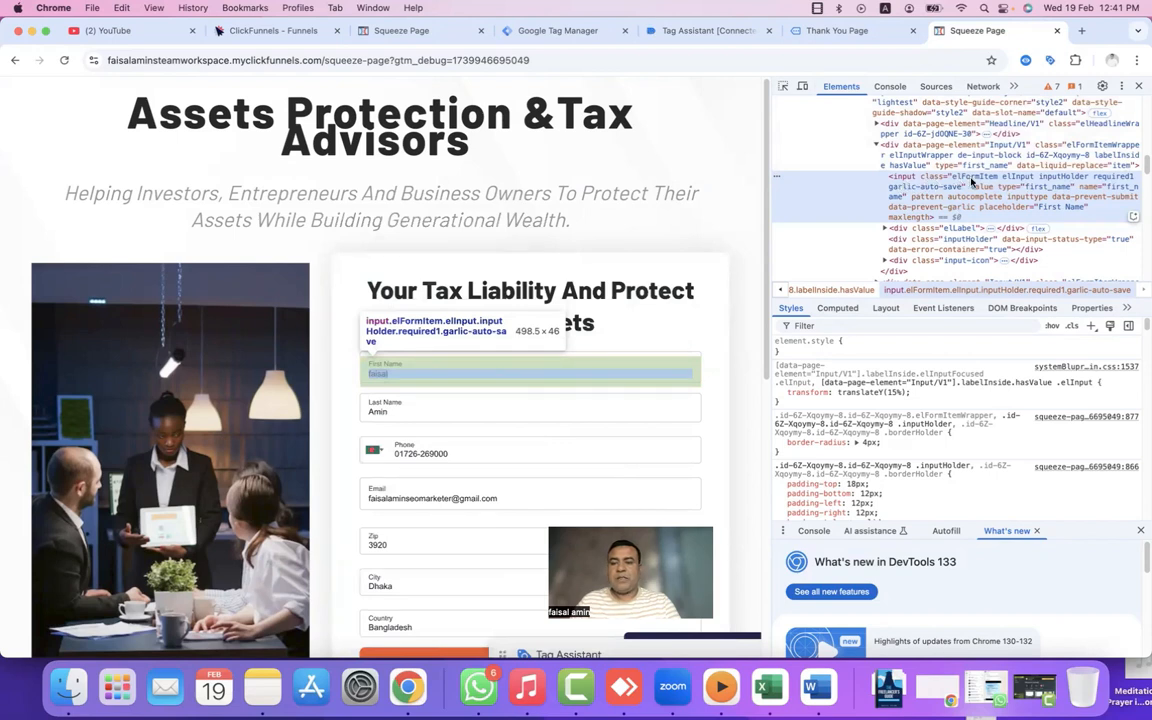
{"action": "double_click", "coordinate": [1107, 182]}
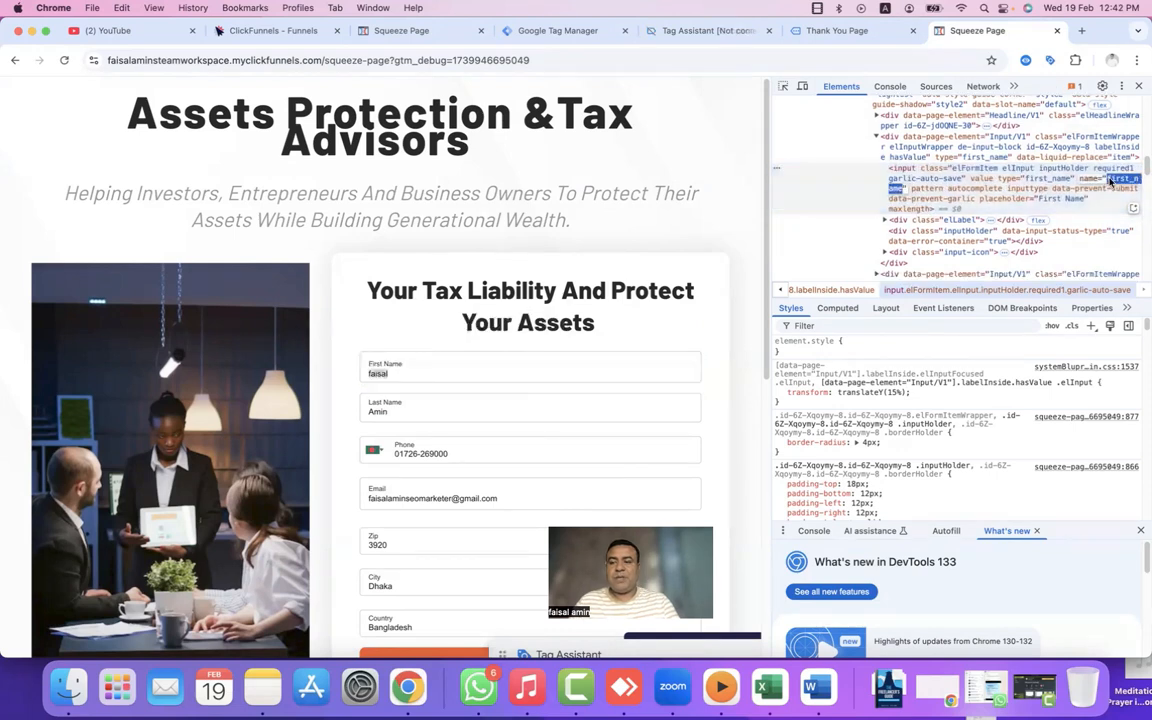
{"action": "right_click", "coordinate": [1088, 189]}
{"action": "left_click", "coordinate": [963, 284]}
Step: Run document.querySelector('input[name="first_name"]').value in the browser console
{"action": "left_click", "coordinate": [890, 87]}
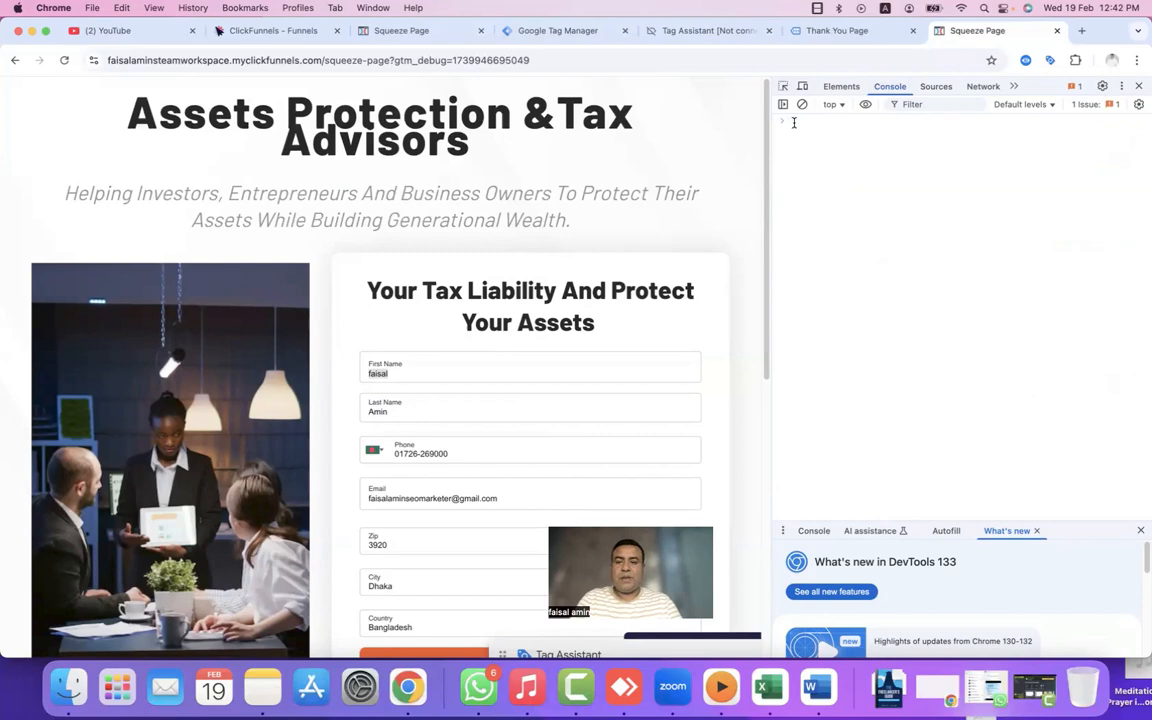
{"action": "type", "text": "document.q"}
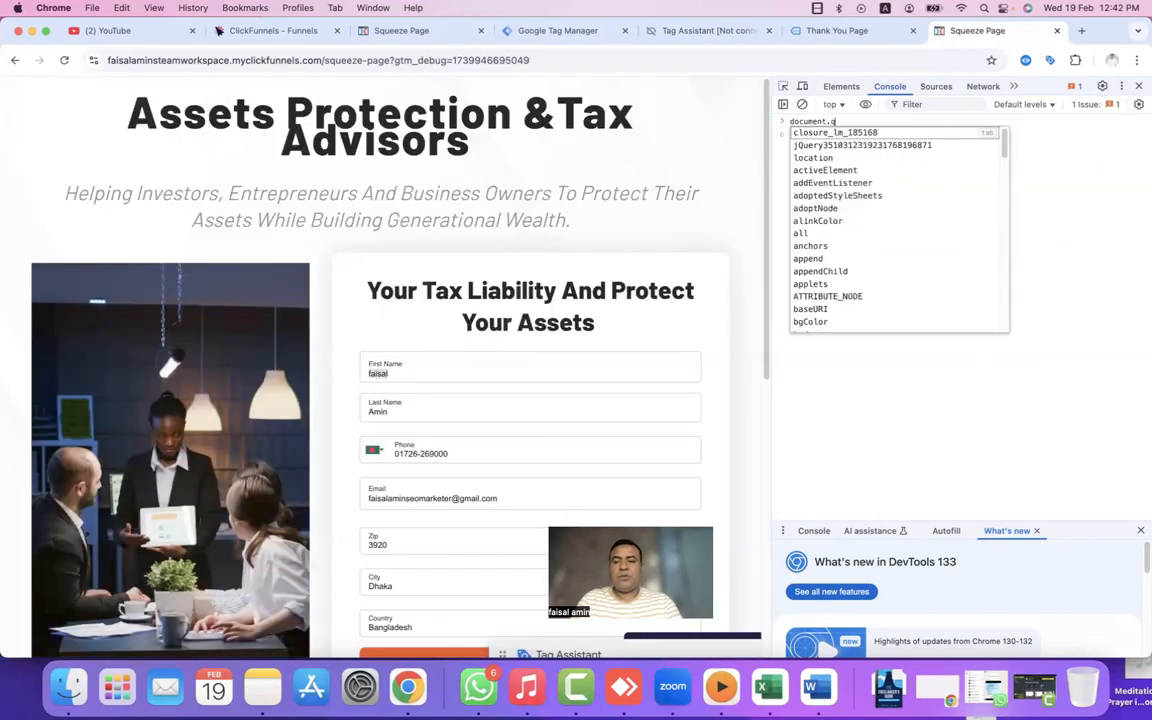
{"action": "type", "text": "uery"}
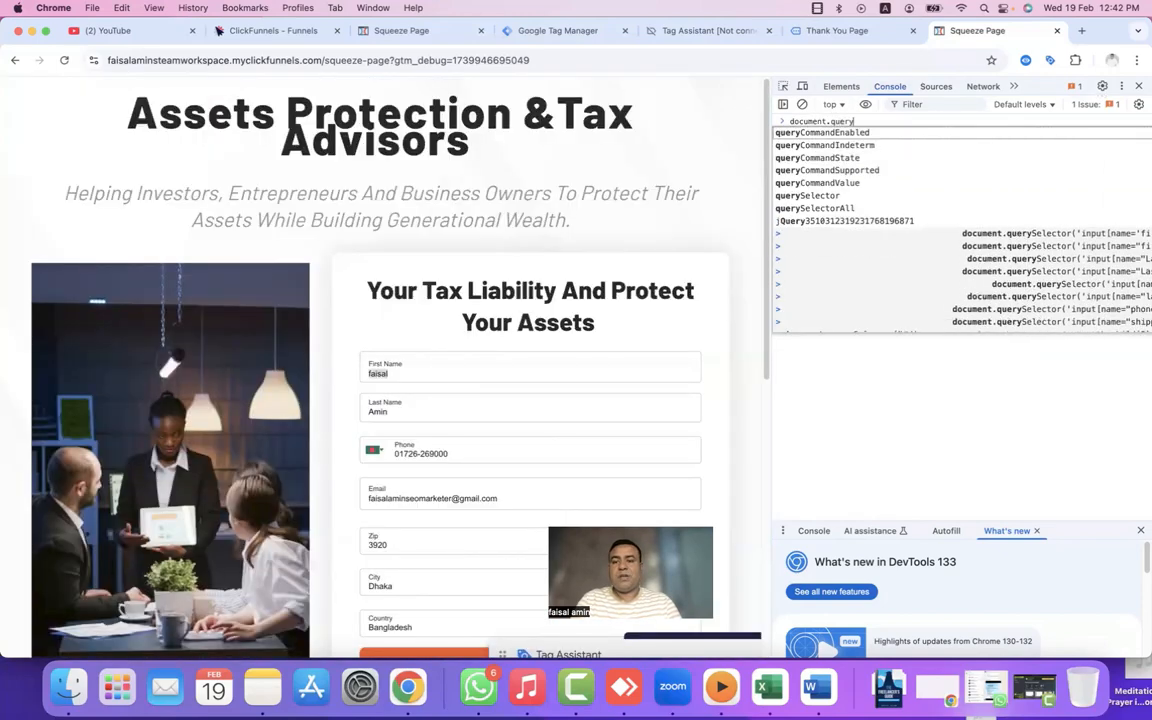
{"action": "type", "text": "Selector"}
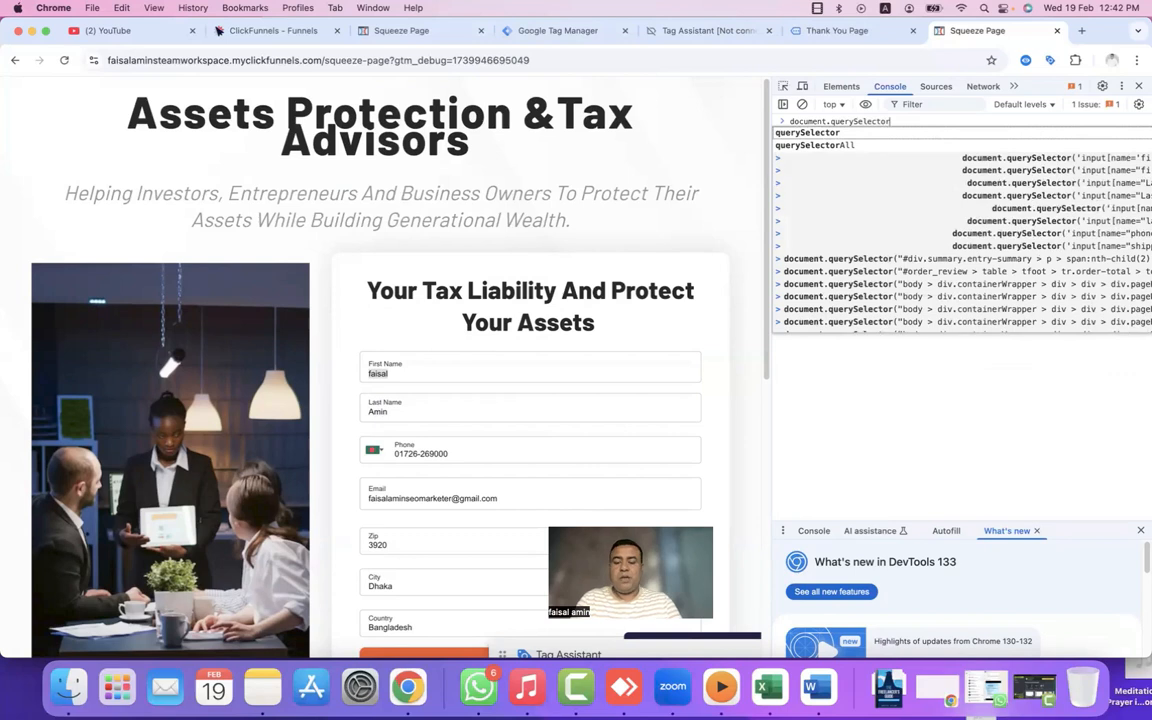
{"action": "type", "text": "()"}
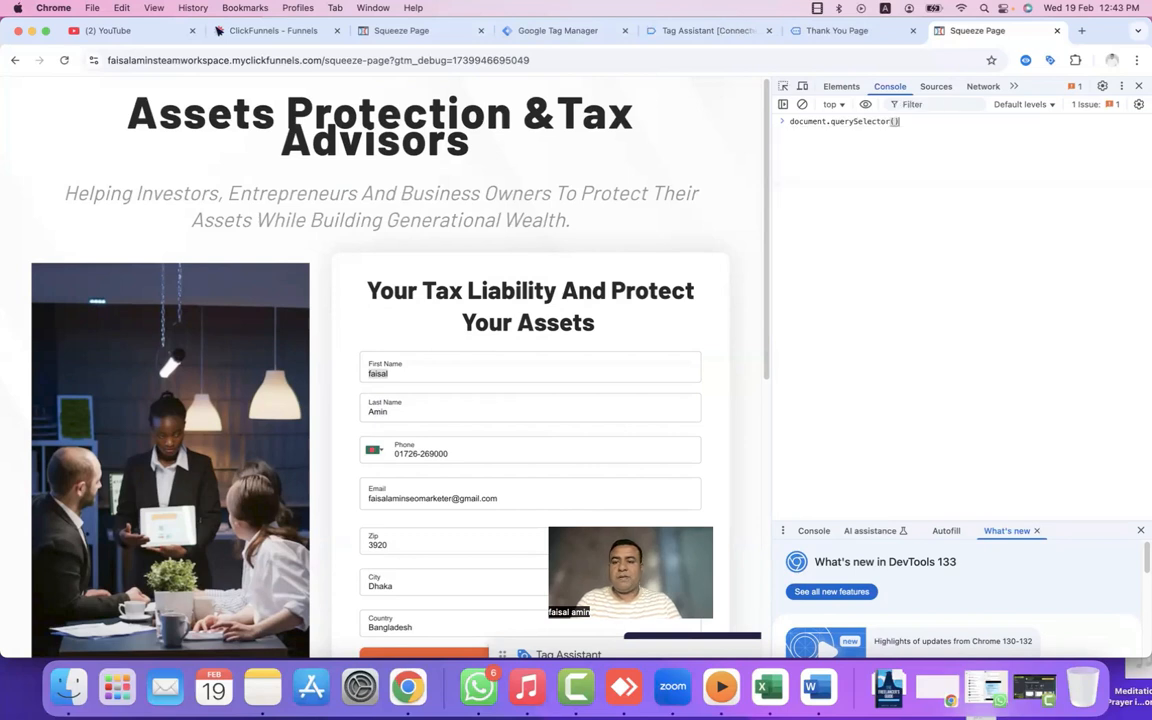
{"action": "key", "text": "Left"}
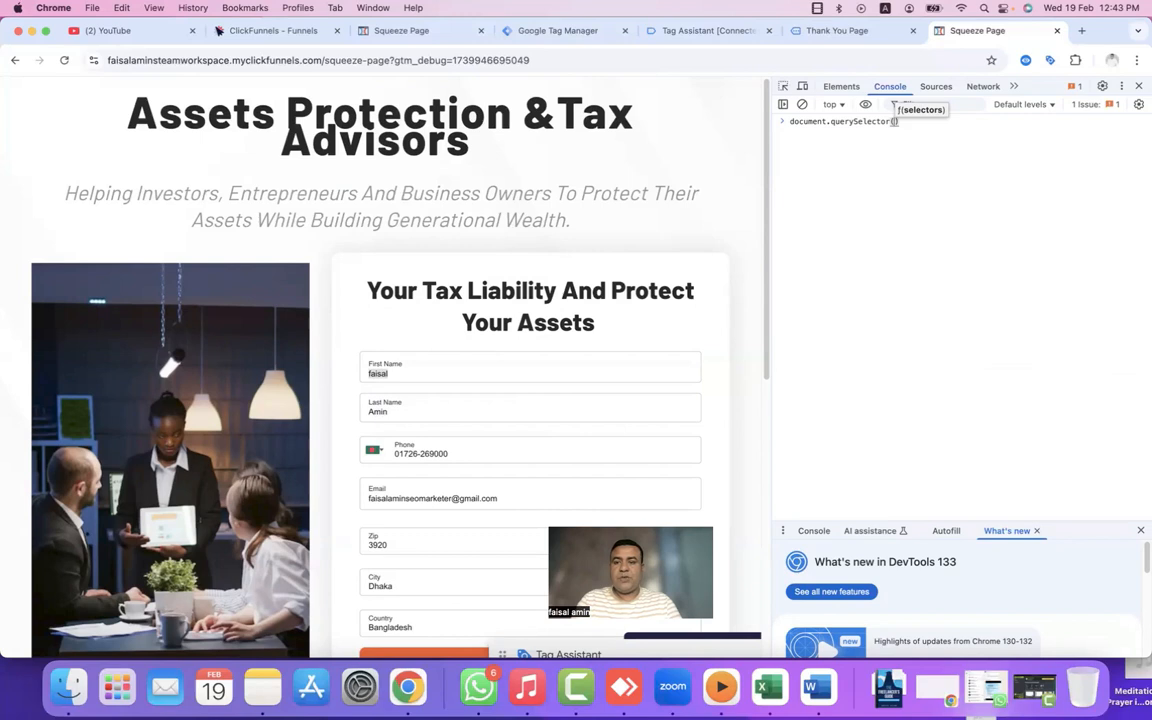
{"action": "type", "text": "'input"}
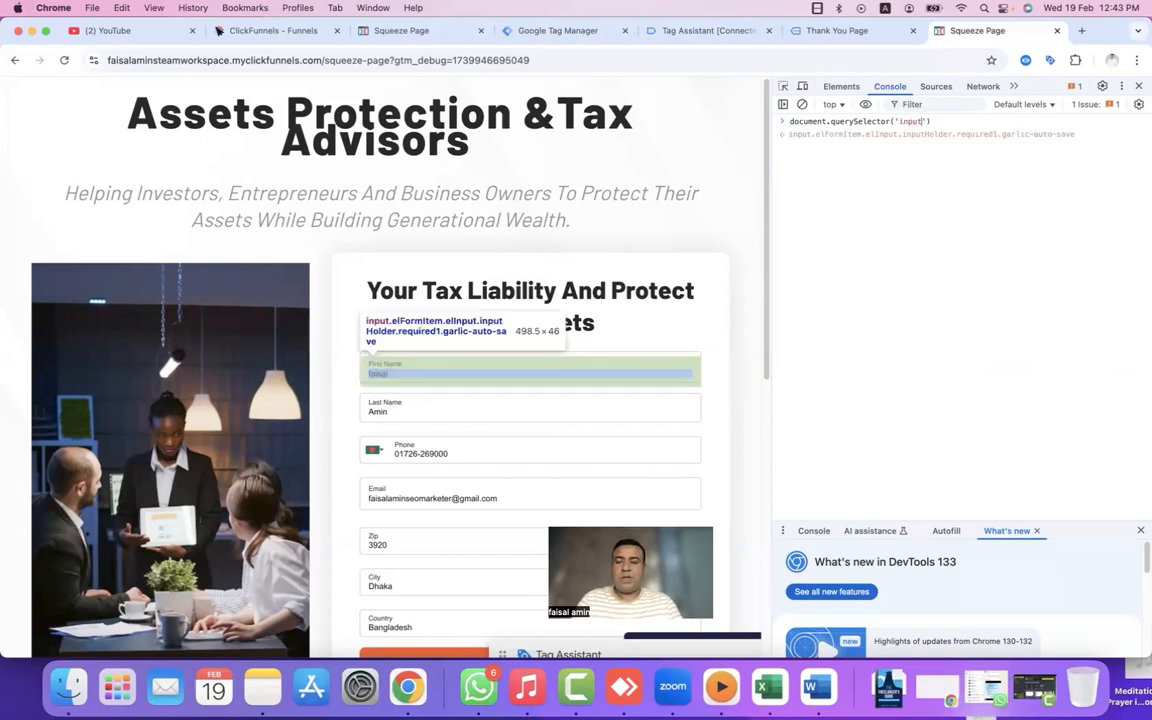
{"action": "type", "text": "["}
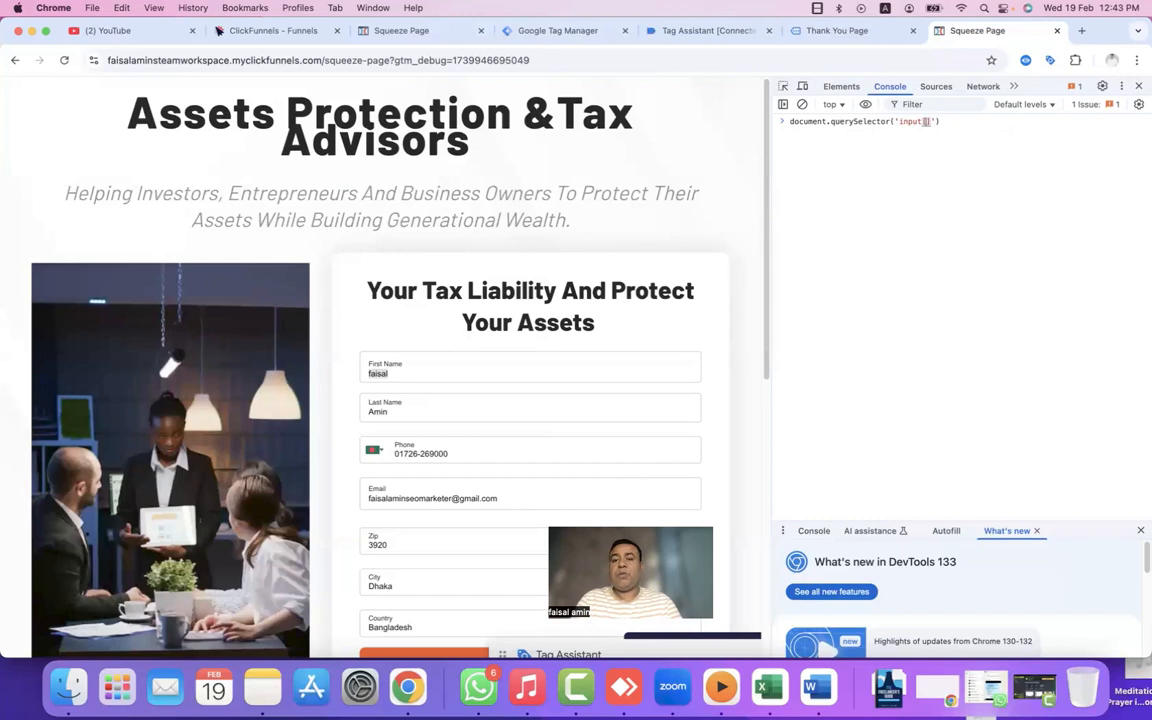
{"action": "type", "text": "name"}
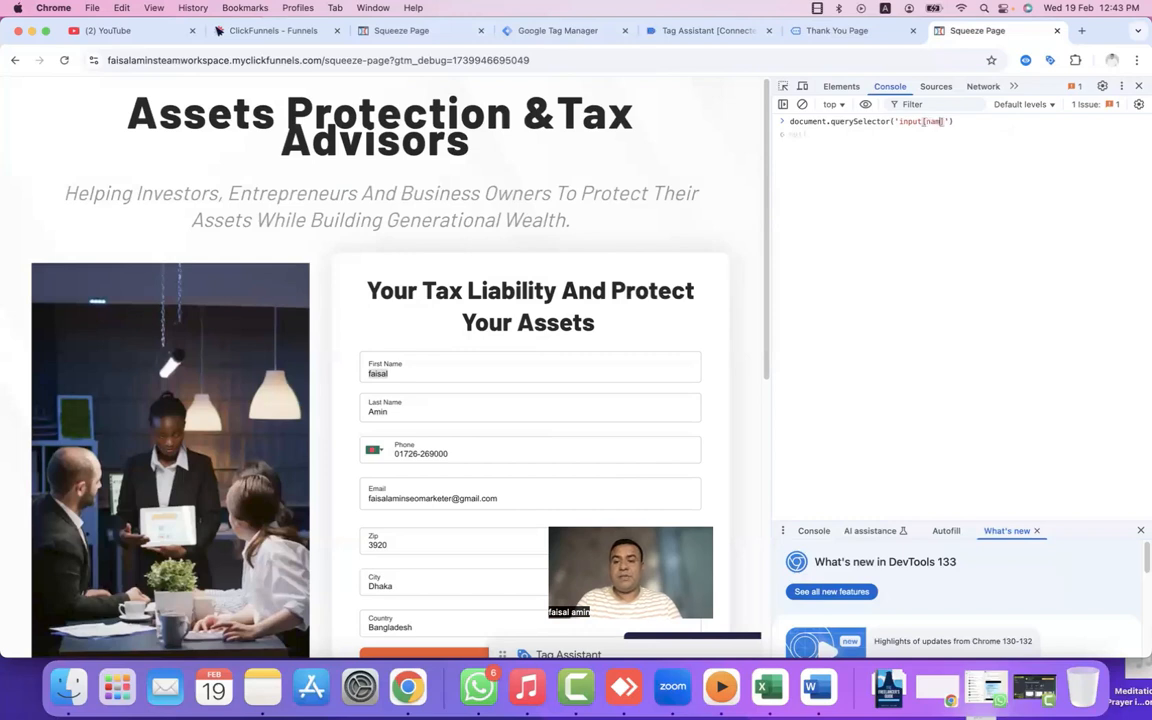
{"action": "type", "text": "="}
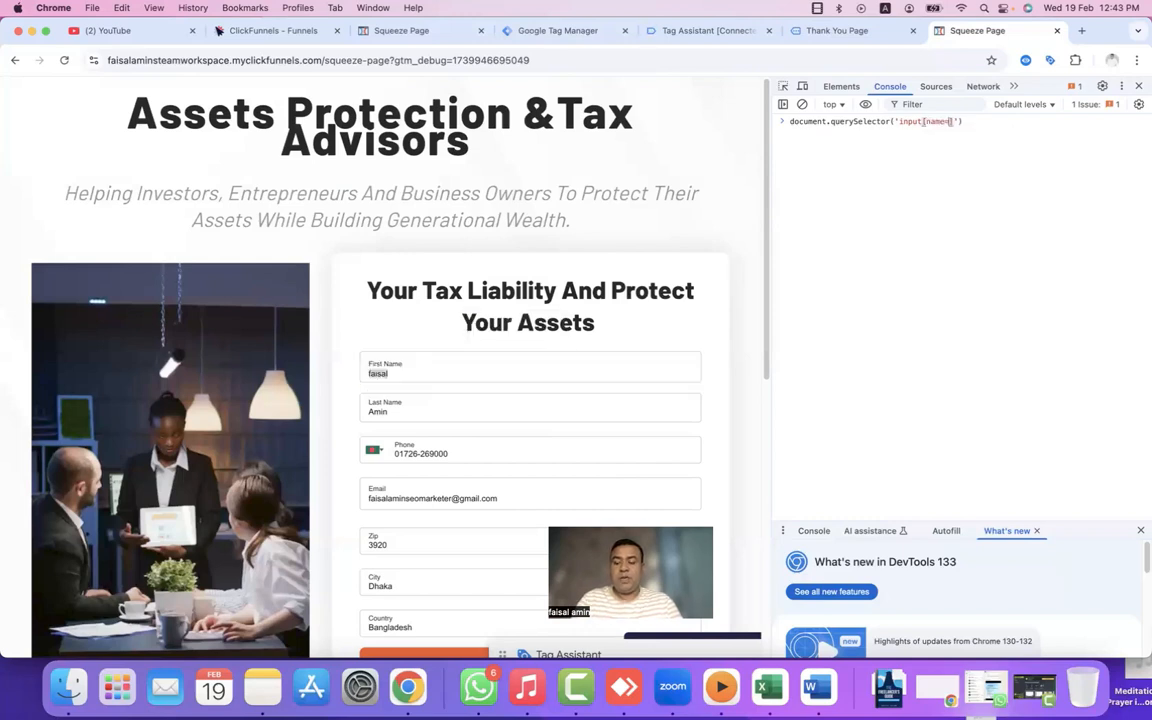
{"action": "type", "text": "\"first_name"}
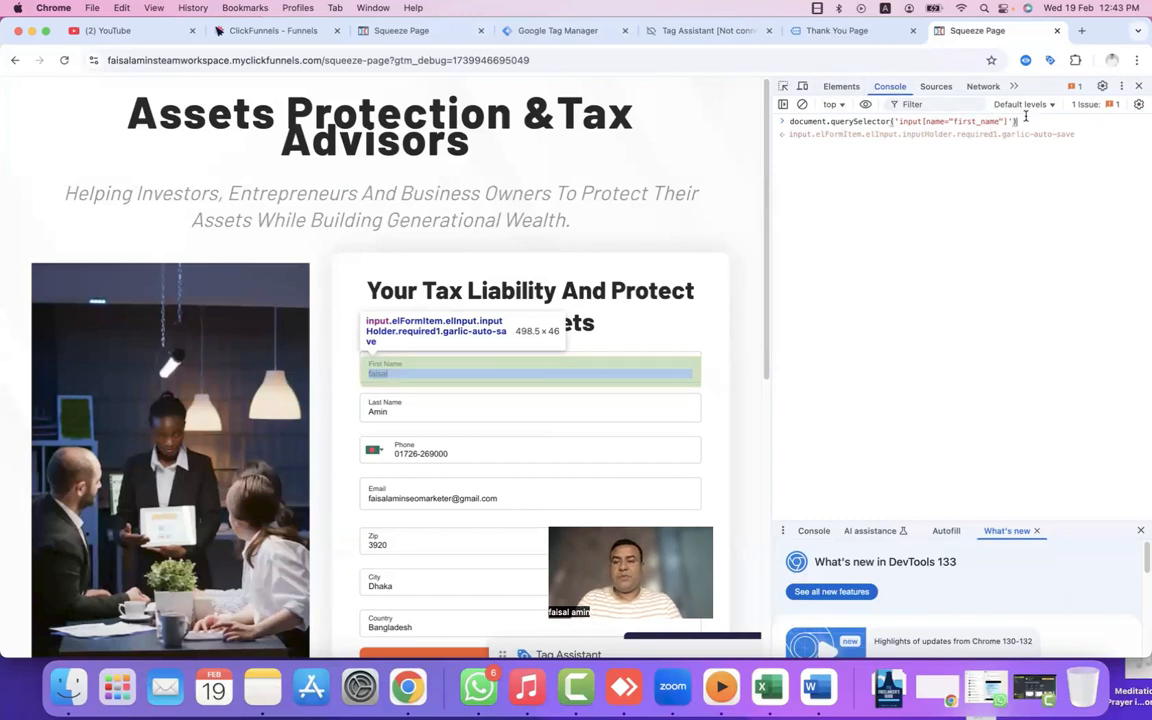
{"action": "type", "text": ".v"}
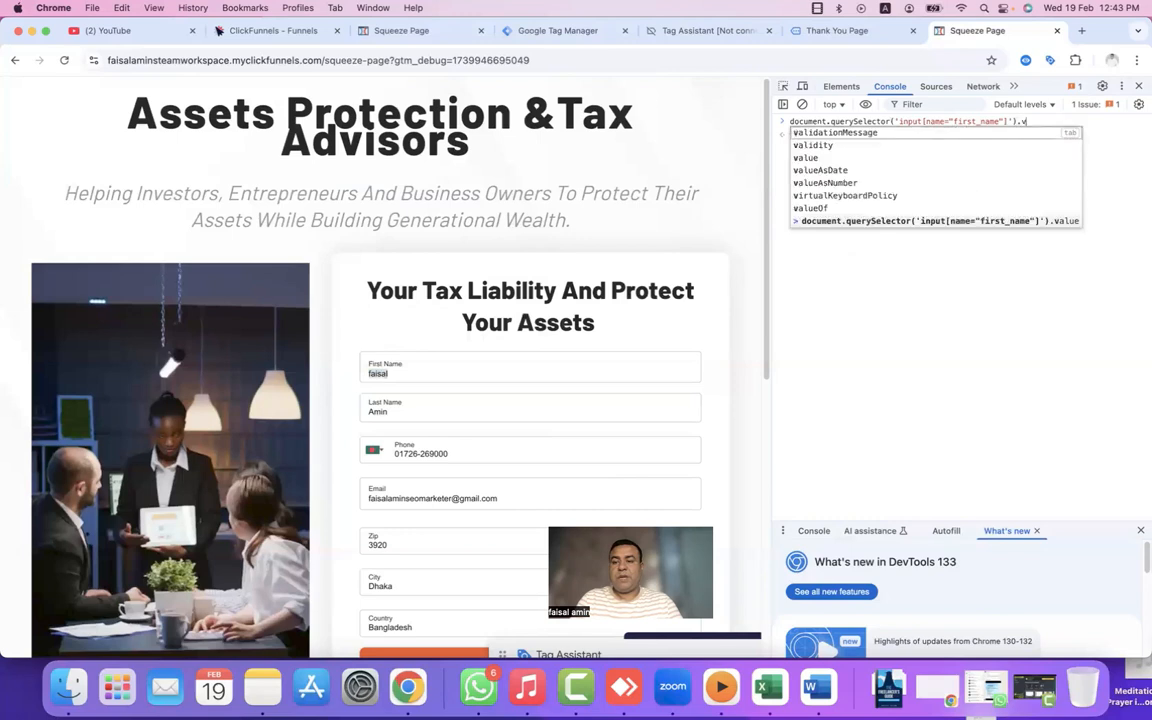
{"action": "type", "text": "alue"}
{"action": "key", "text": "Return"}
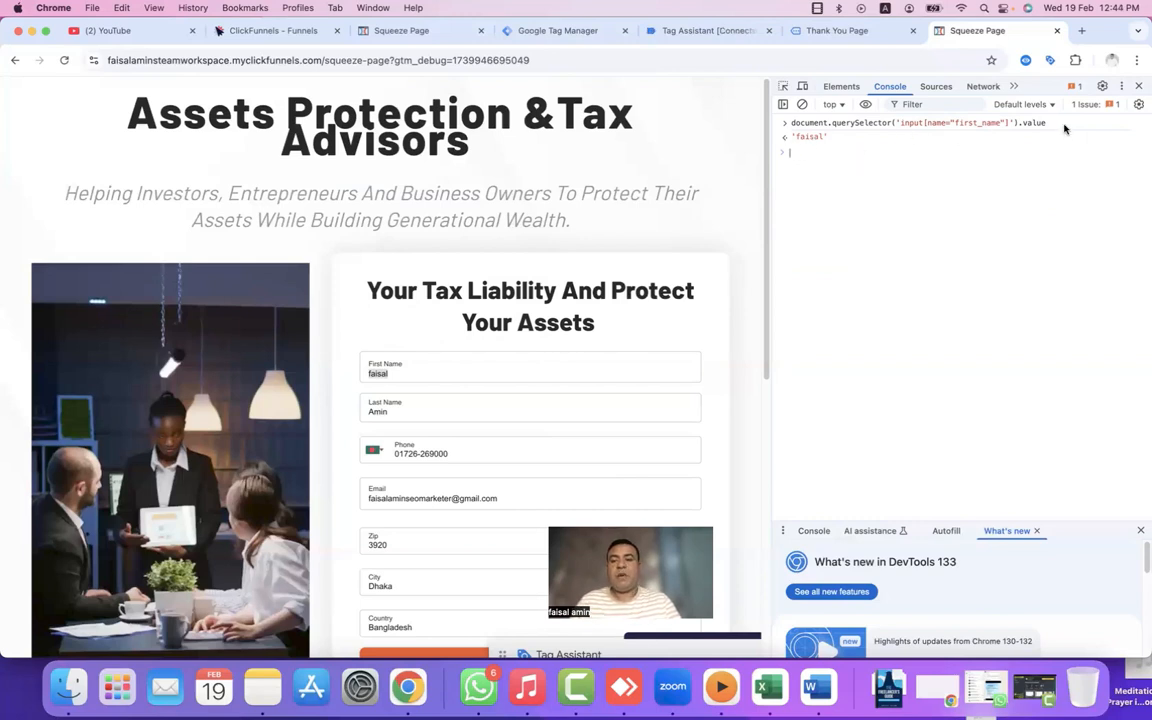
Step: Copy the first-name querySelector expression from the console and create a Custom JavaScript user-defined variable in Google Tag Manager
{"action": "left_click_drag", "start_coordinate": [1054, 124], "coordinate": [793, 124]}
{"action": "key", "text": "super+c"}
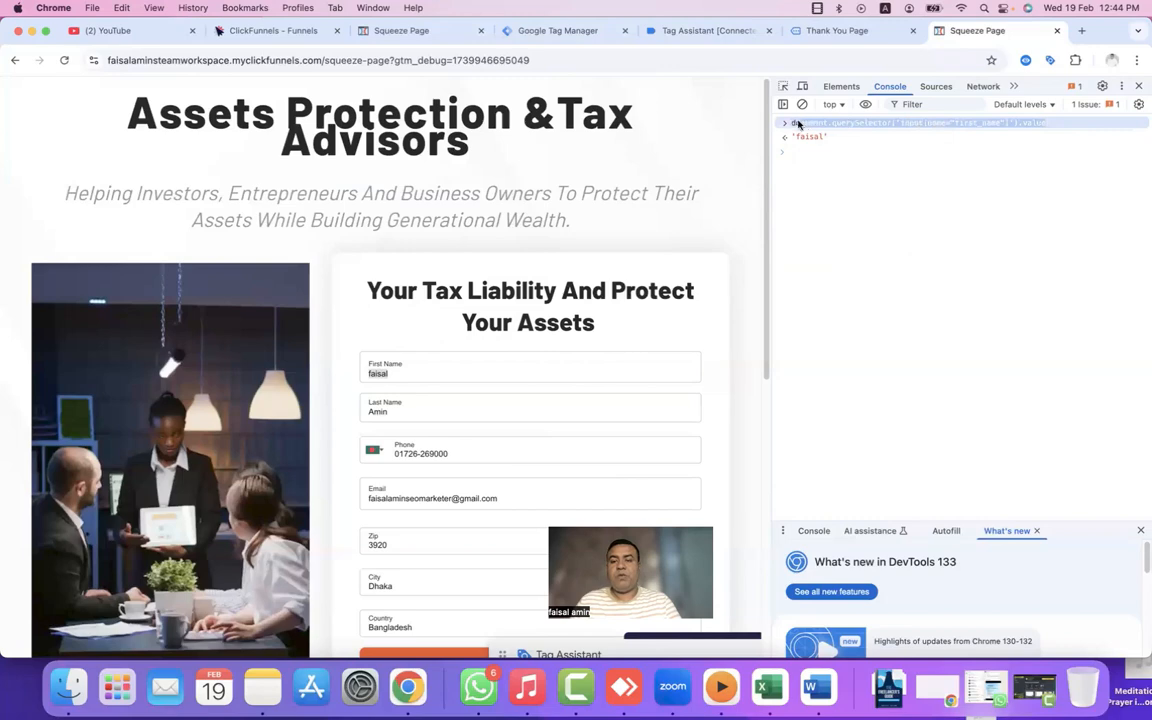
{"action": "left_click", "coordinate": [550, 33]}
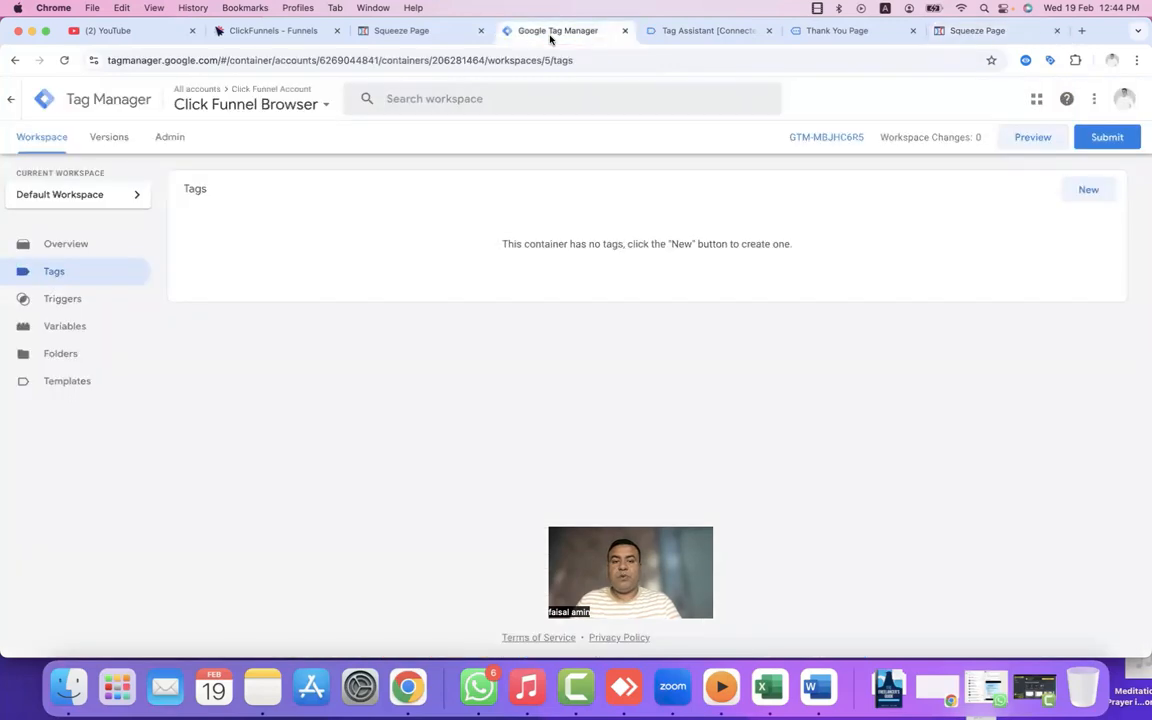
{"action": "left_click", "coordinate": [70, 326]}
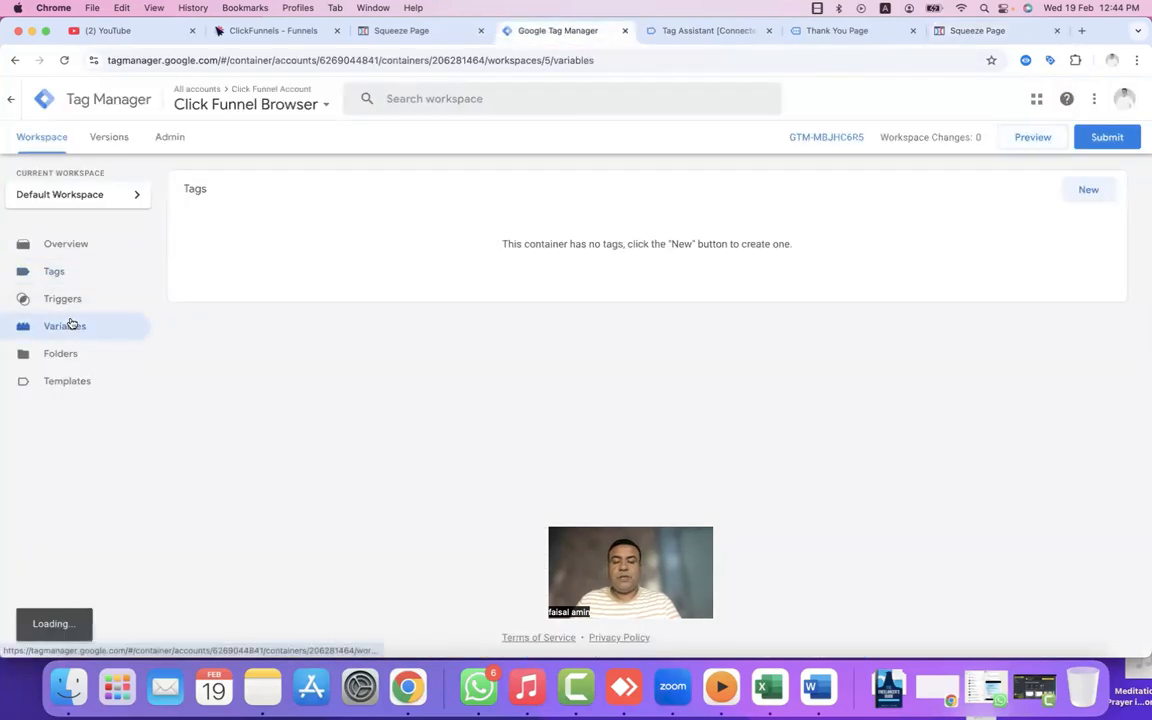
{"action": "scroll", "coordinate": [864, 355], "scroll_direction": "down", "scroll_amount": 10}
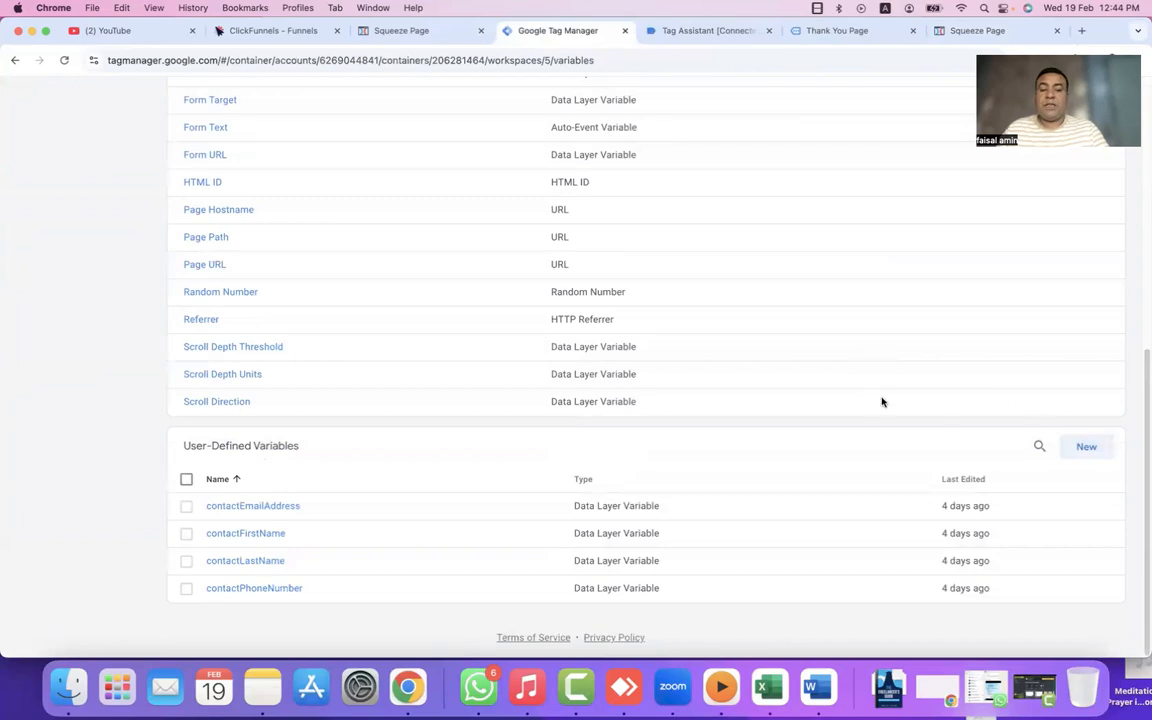
{"action": "left_click", "coordinate": [1086, 447]}
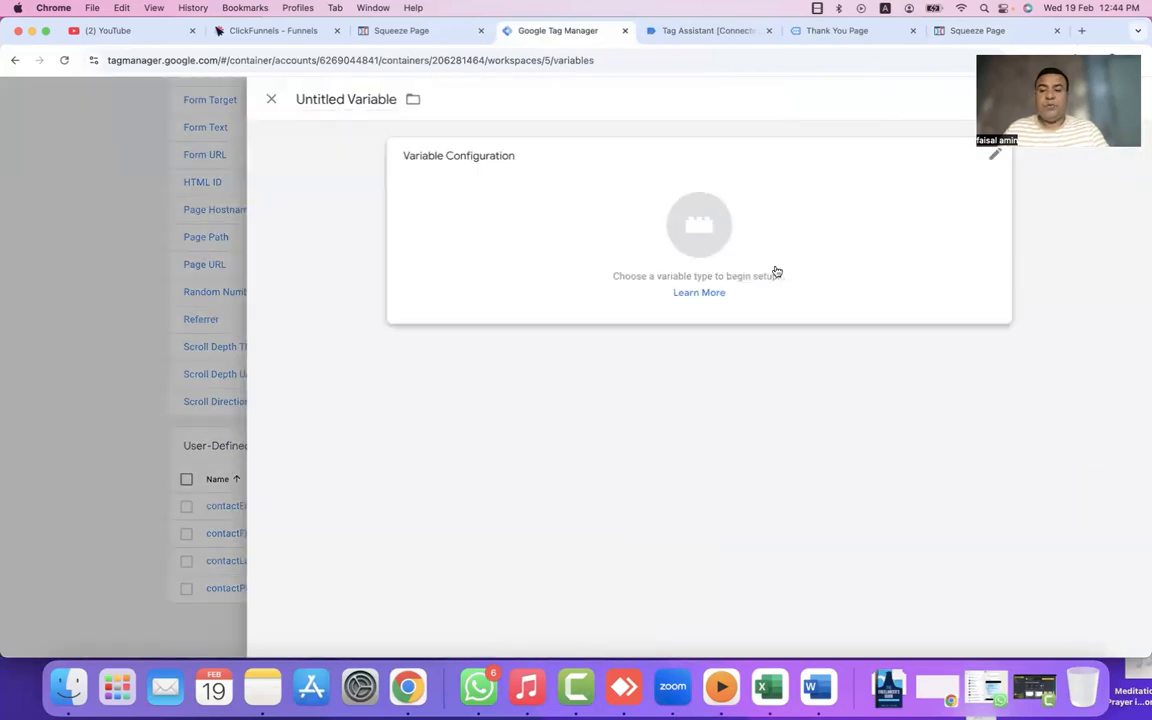
{"action": "left_click", "coordinate": [702, 226]}
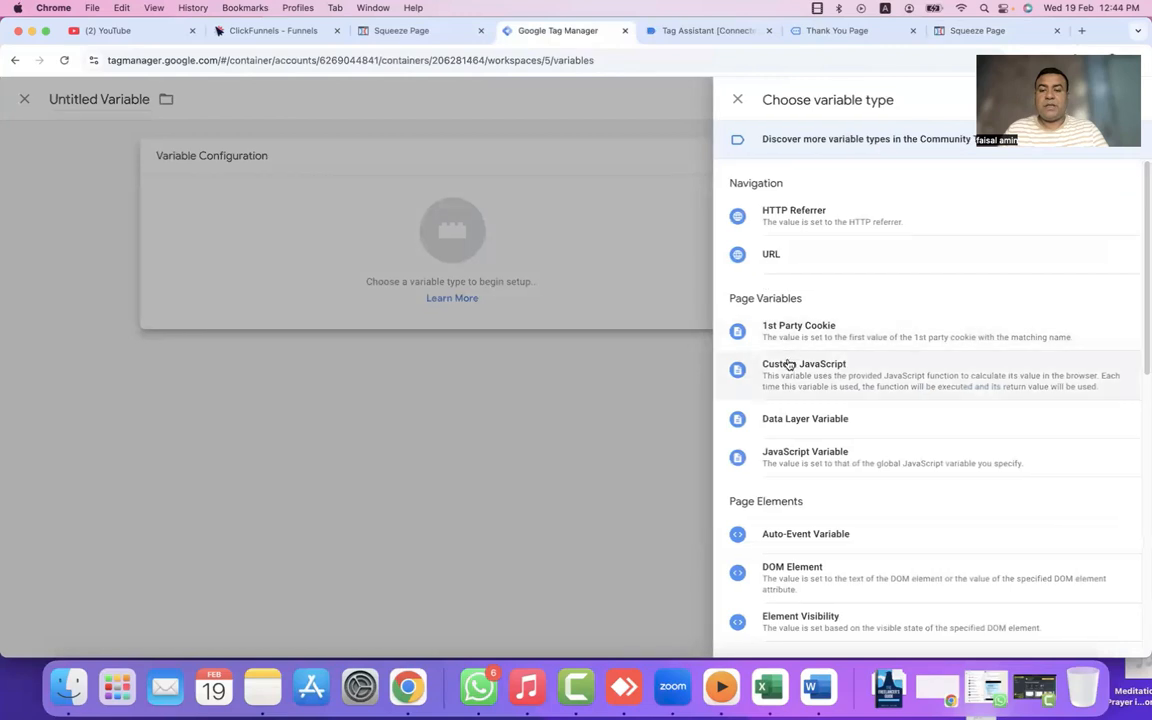
{"action": "left_click", "coordinate": [771, 367]}
Step: Write a function() in the Custom JavaScript code that returns document.querySelector('input[name="first_name"]').value
{"action": "type", "text": "fun"}
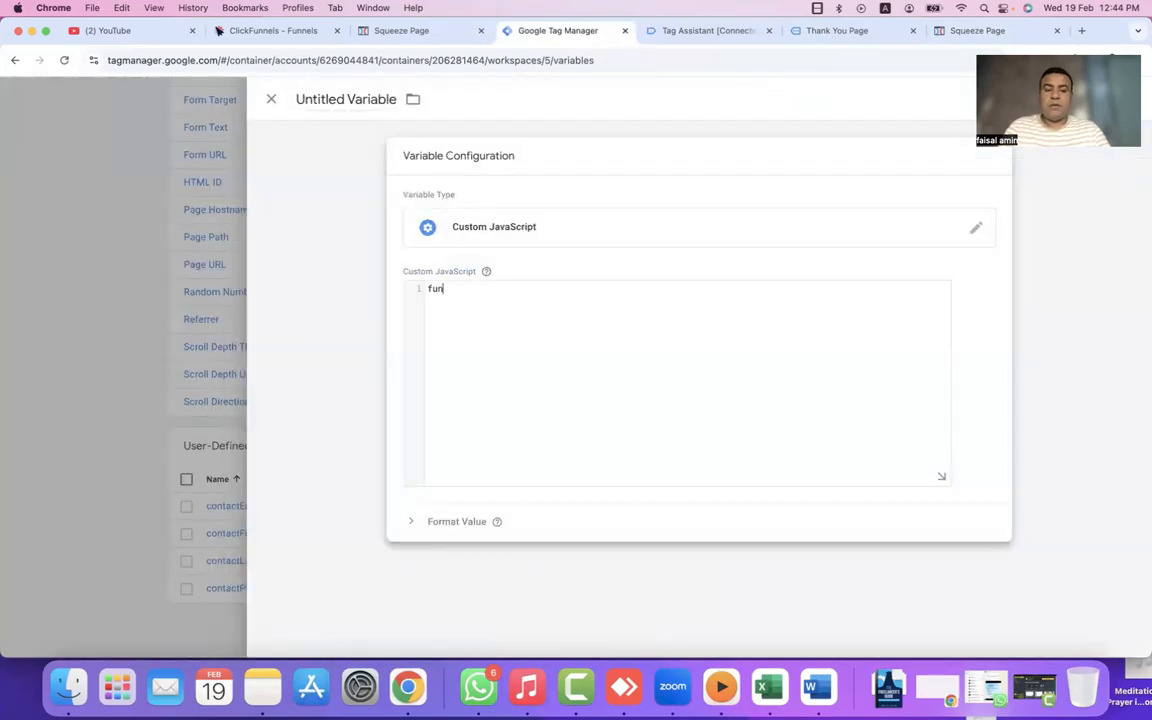
{"action": "type", "text": "ction("}
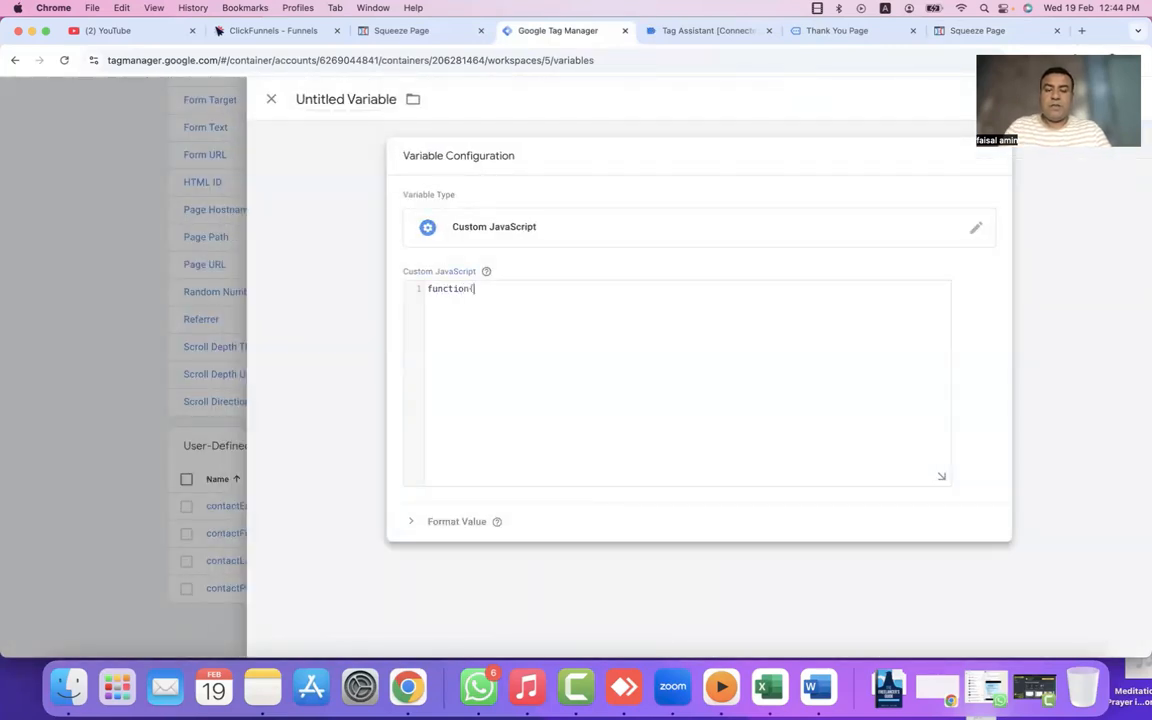
{"action": "type", "text": "()"}
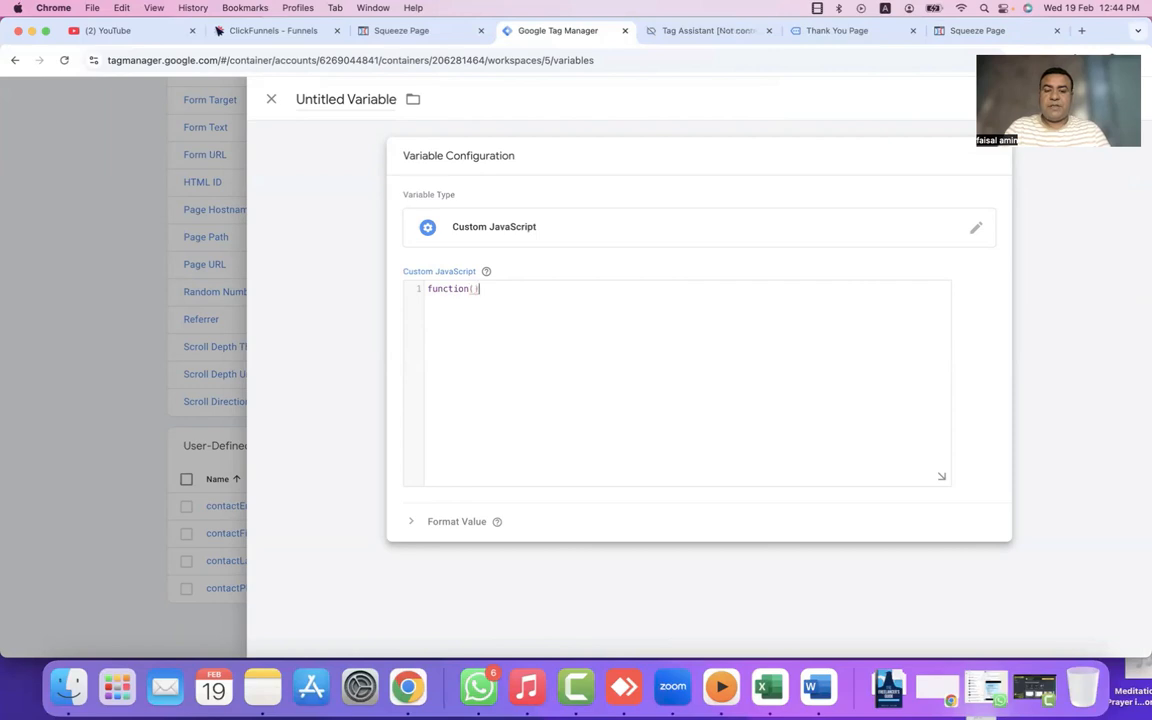
{"action": "type", "text": "{}"}
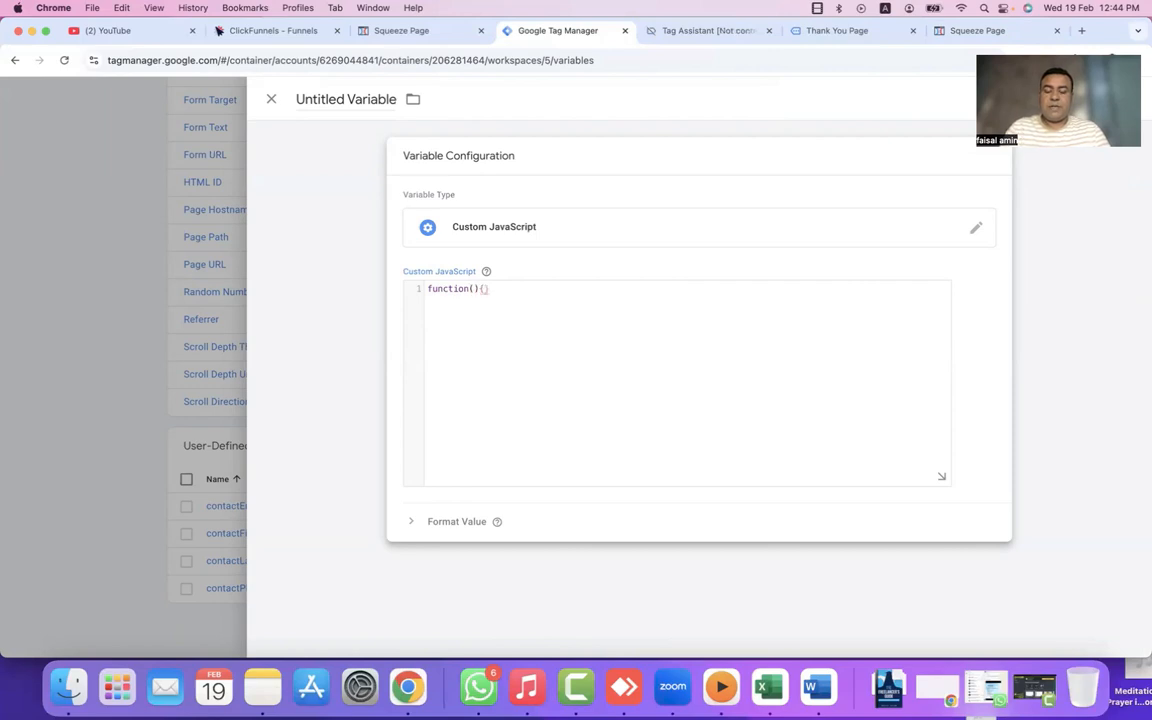
{"action": "key", "text": "Return"}
{"action": "type", "text": "re"}
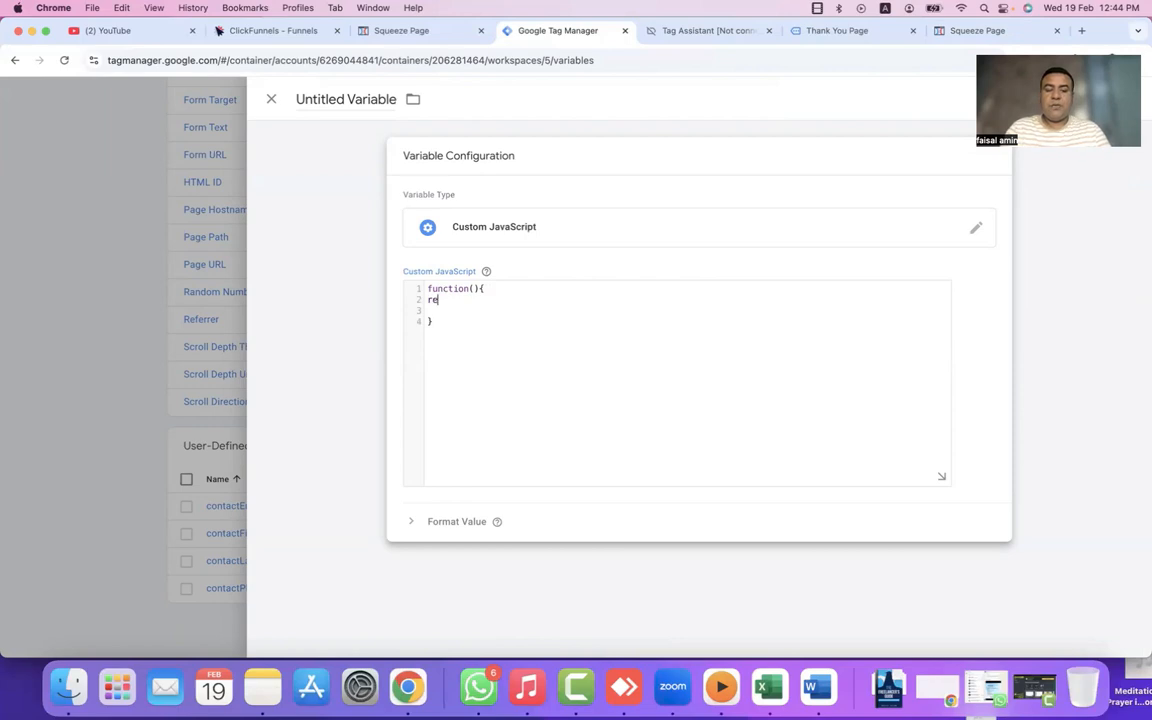
{"action": "type", "text": "turn"}
{"action": "key", "text": "super+v"}
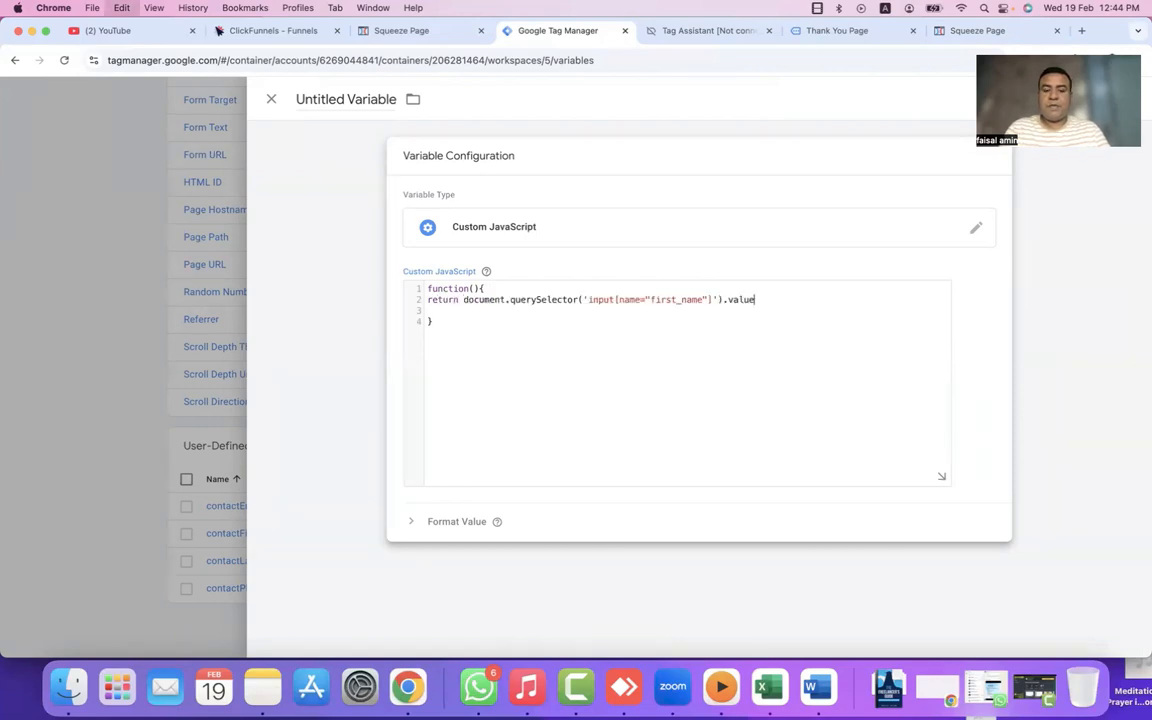
Step: Name the variable Cjs First Name and save it
{"action": "left_click", "coordinate": [372, 98]}
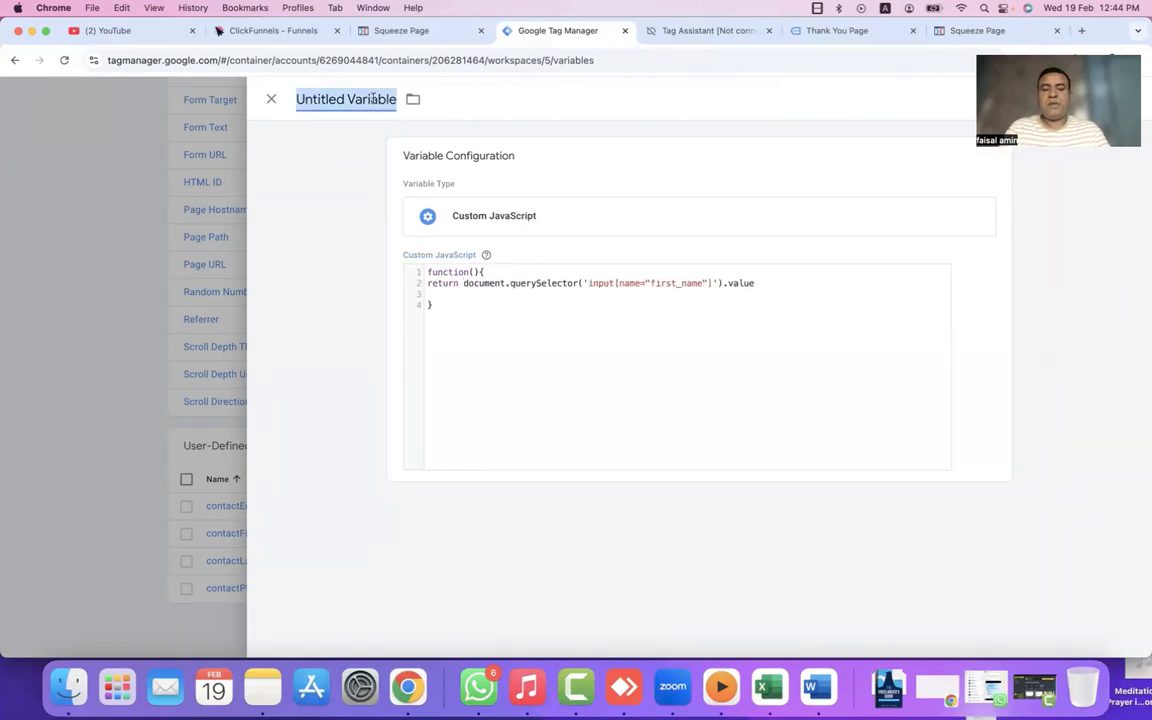
{"action": "type", "text": "Cjs"}
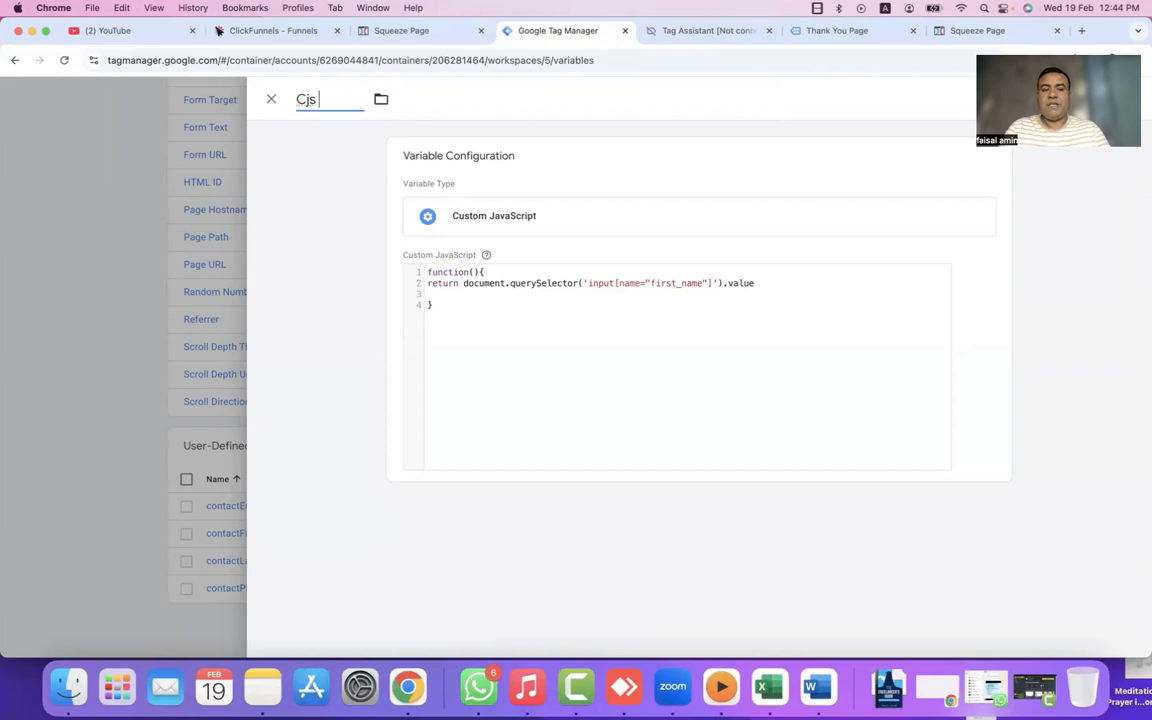
{"action": "type", "text": " First Name"}
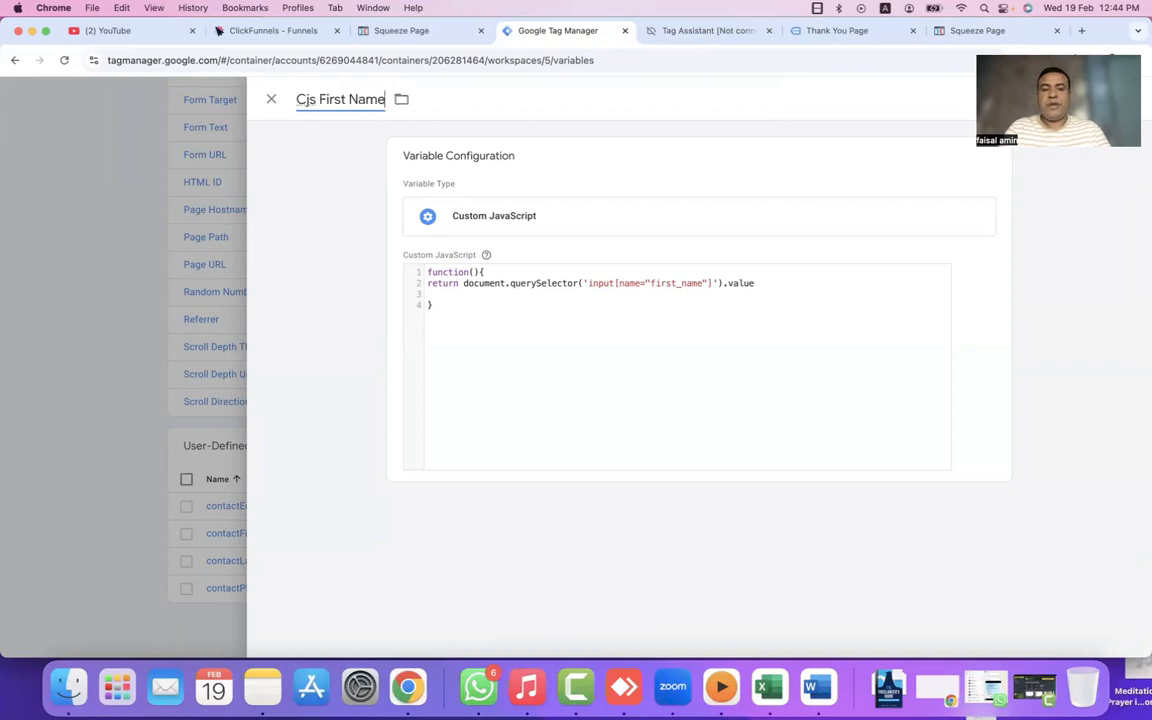
{"action": "left_click", "coordinate": [1079, 98]}
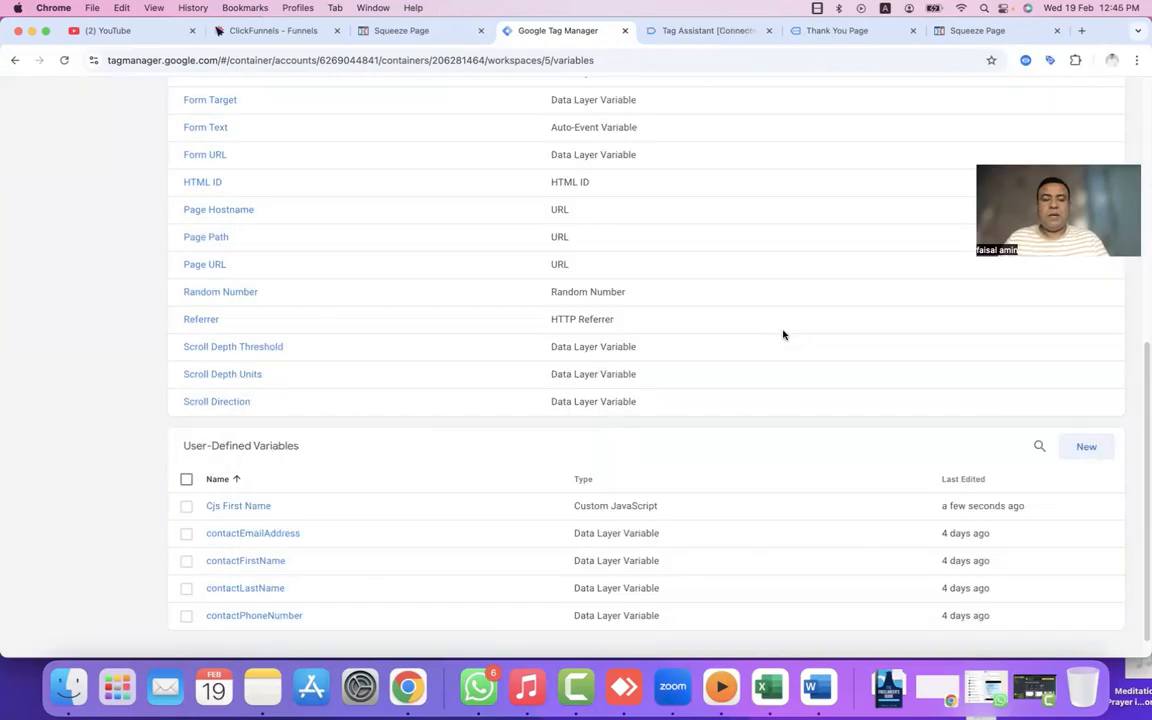
Step: Go to the workspace overview and start a preview session of the container on the Squeeze Page
{"action": "scroll", "coordinate": [783, 335], "scroll_direction": "up", "scroll_amount": 10}
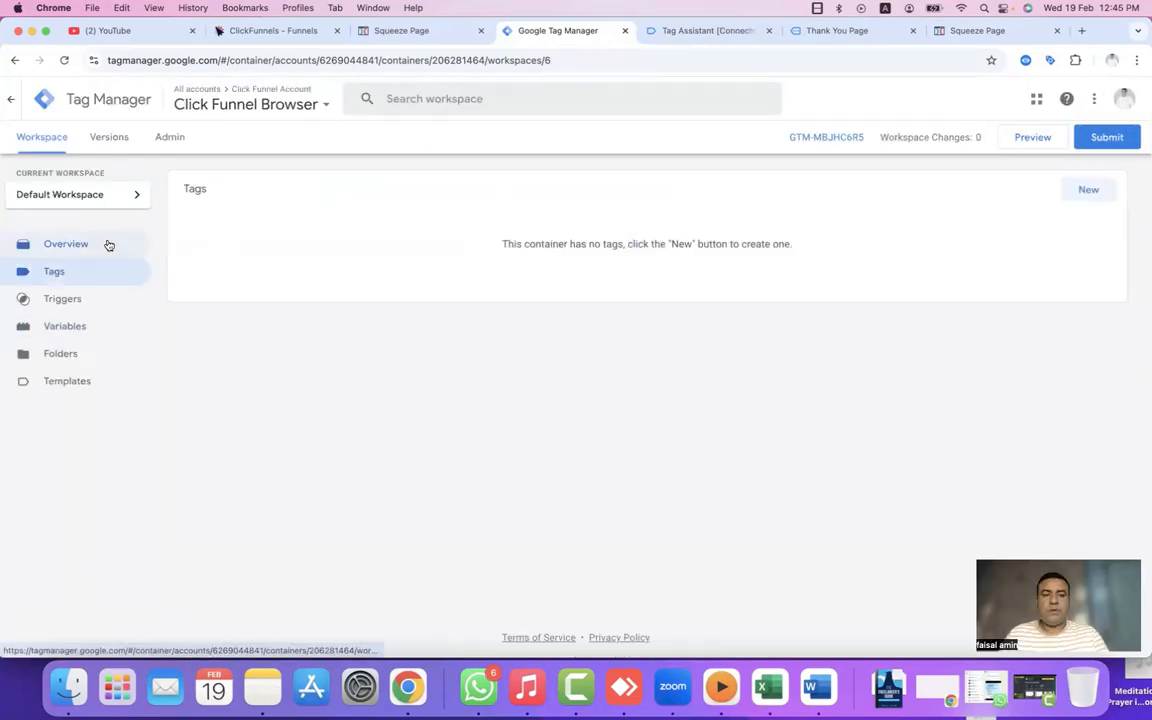
{"action": "left_click", "coordinate": [129, 243]}
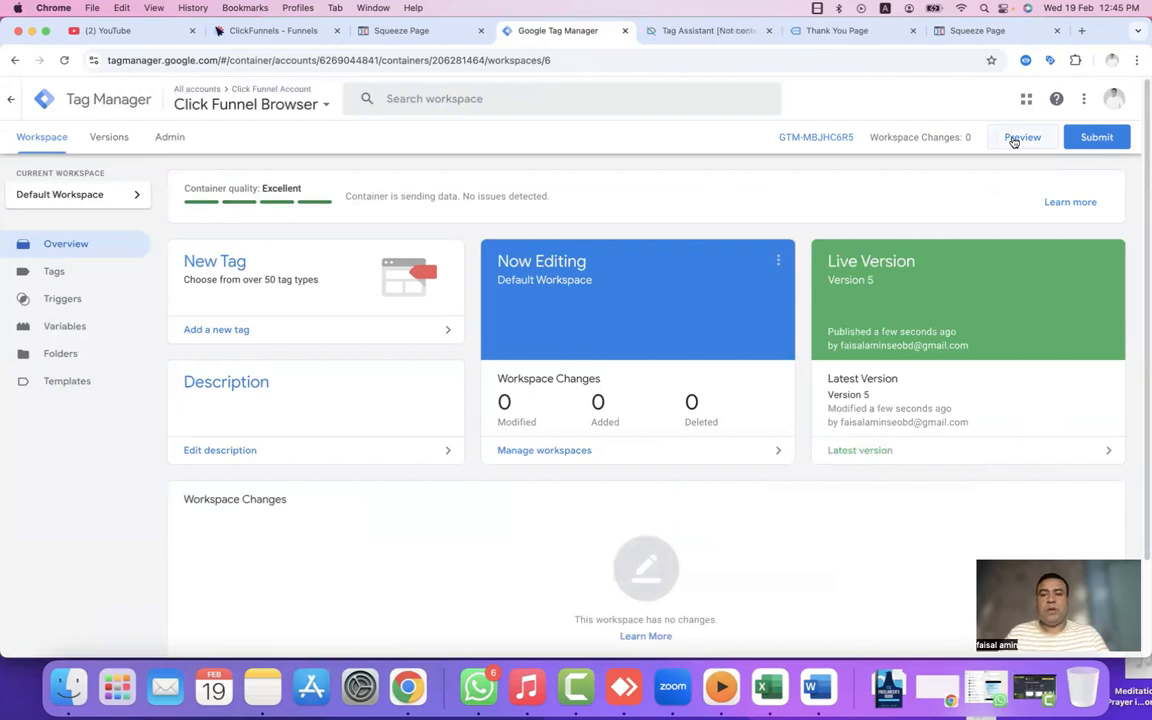
{"action": "left_click", "coordinate": [1013, 142]}
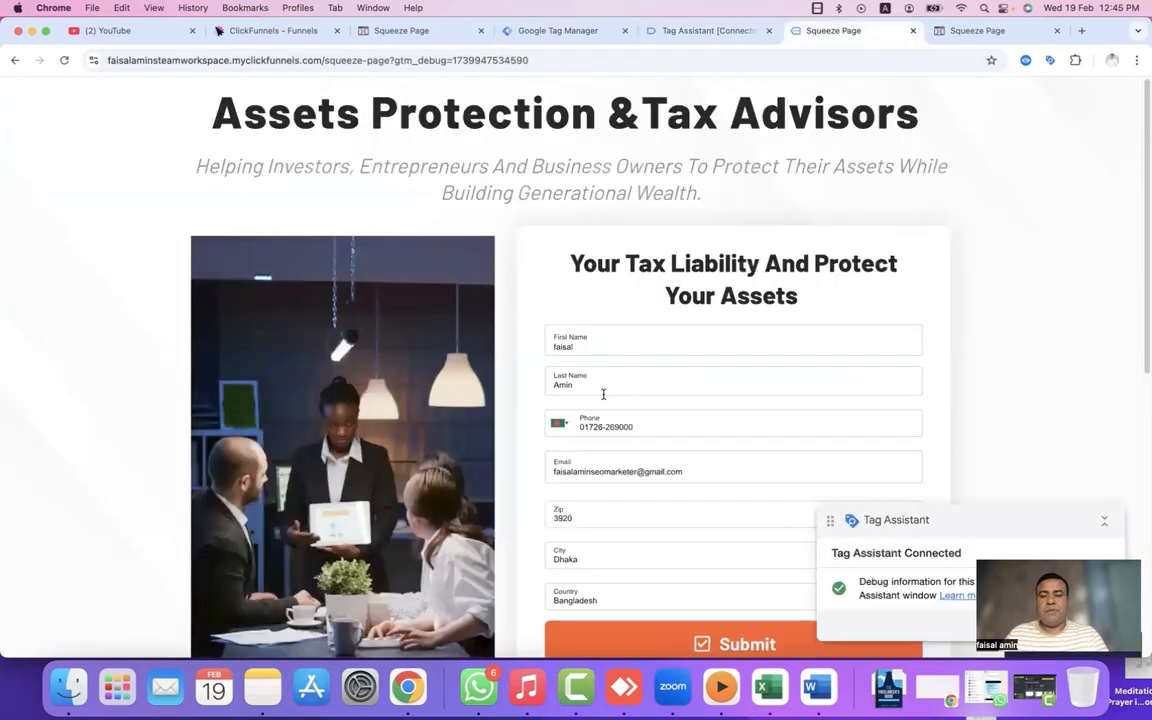
Step: Replace the contact's first name in the Squeeze Page form with a different one and submit the form
{"action": "left_click_drag", "start_coordinate": [589, 351], "coordinate": [552, 348]}
{"action": "type", "text": "martin"}
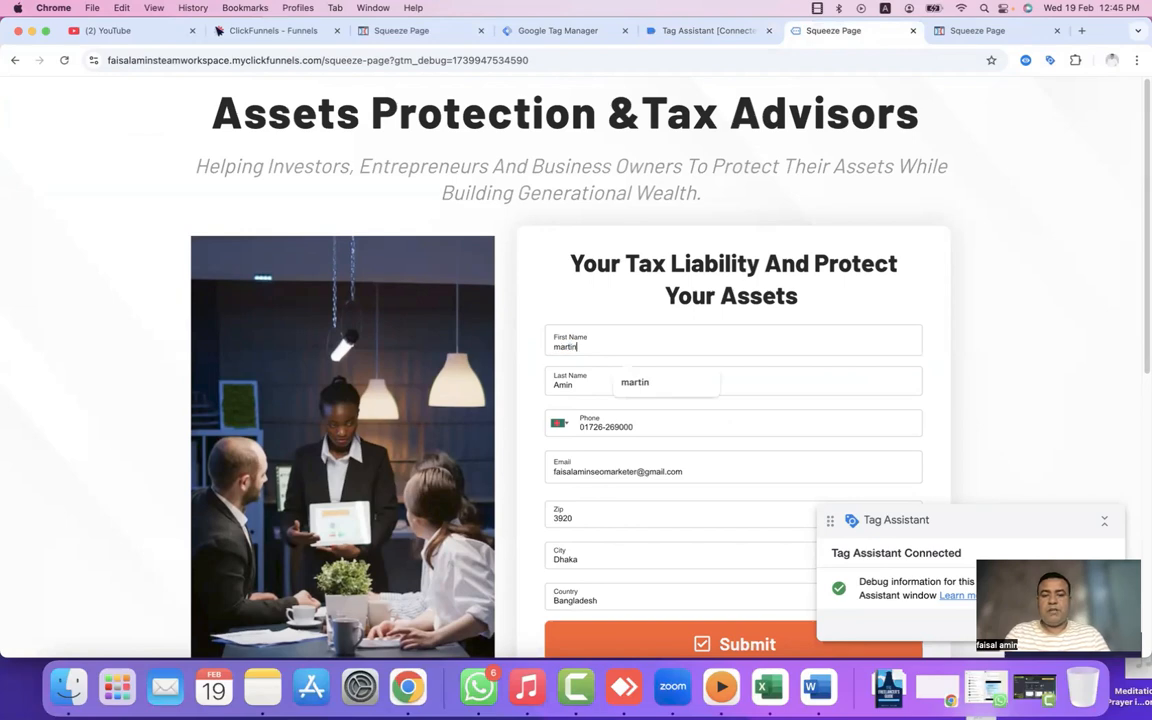
{"action": "scroll", "coordinate": [851, 393], "scroll_direction": "down", "scroll_amount": 2}
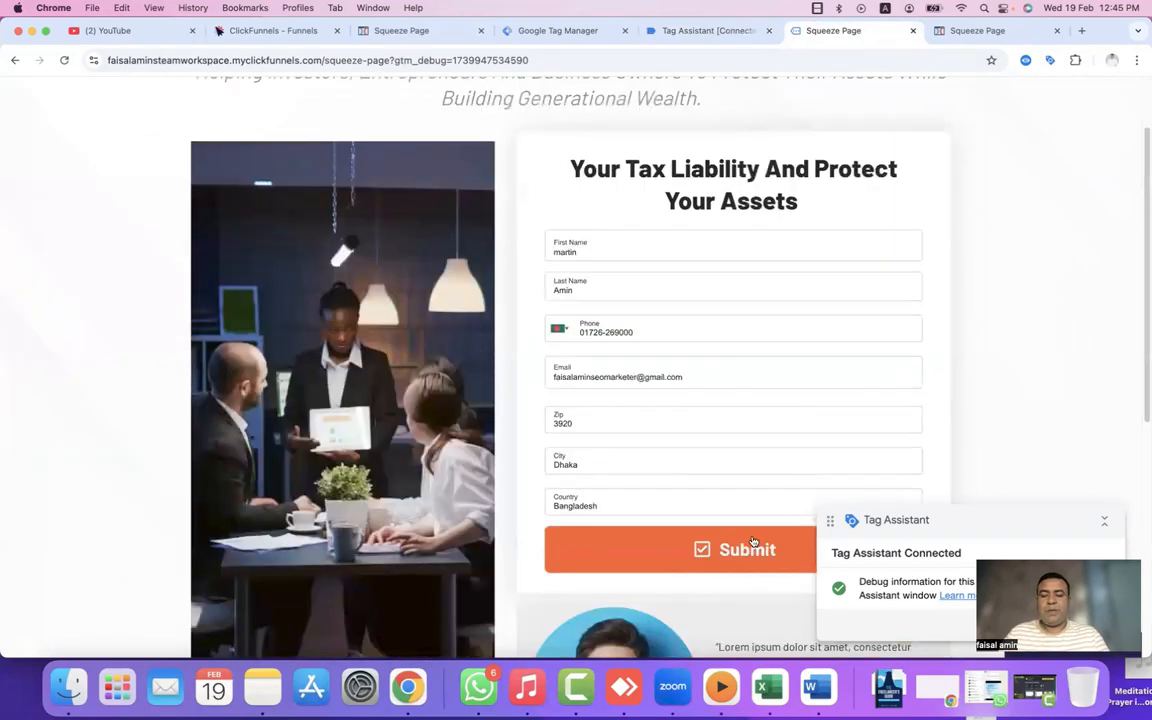
{"action": "left_click", "coordinate": [742, 551]}
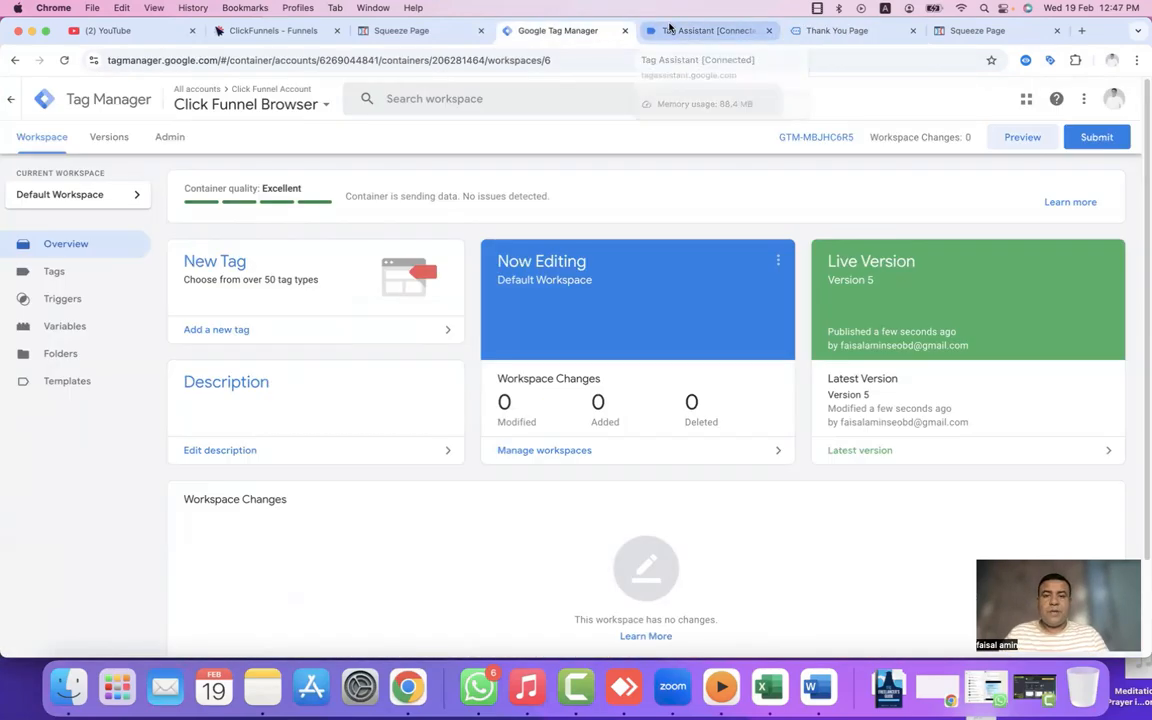
Step: In Tag Assistant, examine the Cjs First Name variable's value in the Squeeze Page's cfPageView event
{"action": "left_click", "coordinate": [665, 30]}
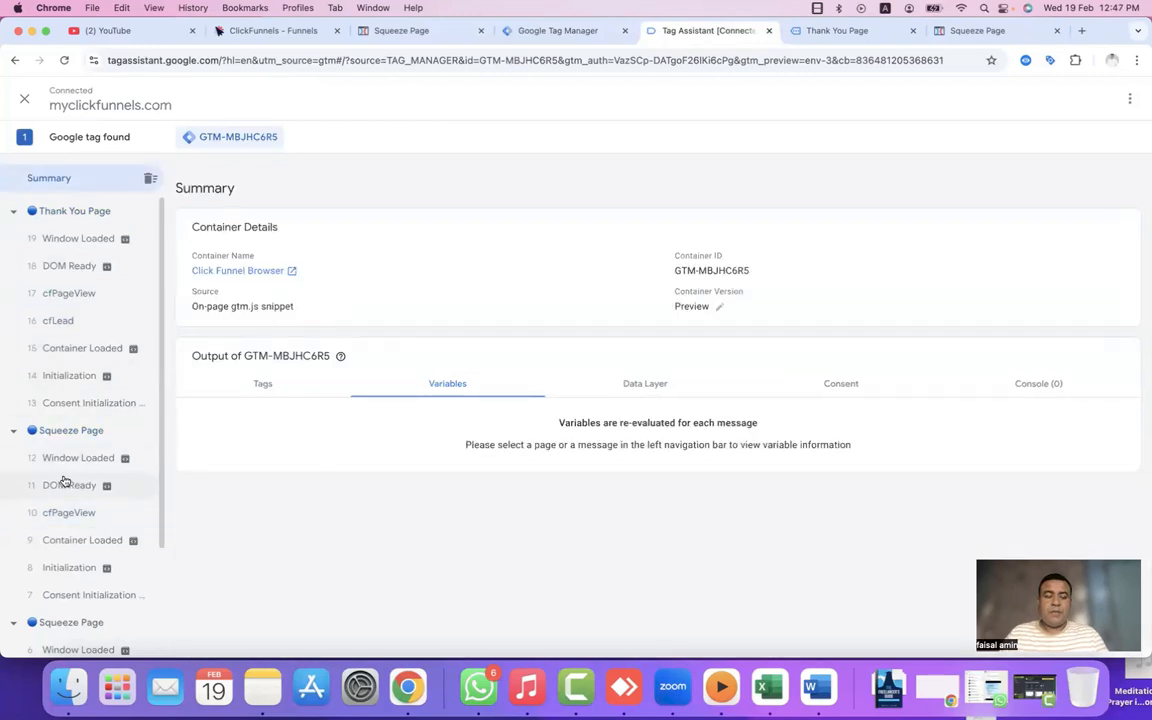
{"action": "left_click", "coordinate": [66, 514]}
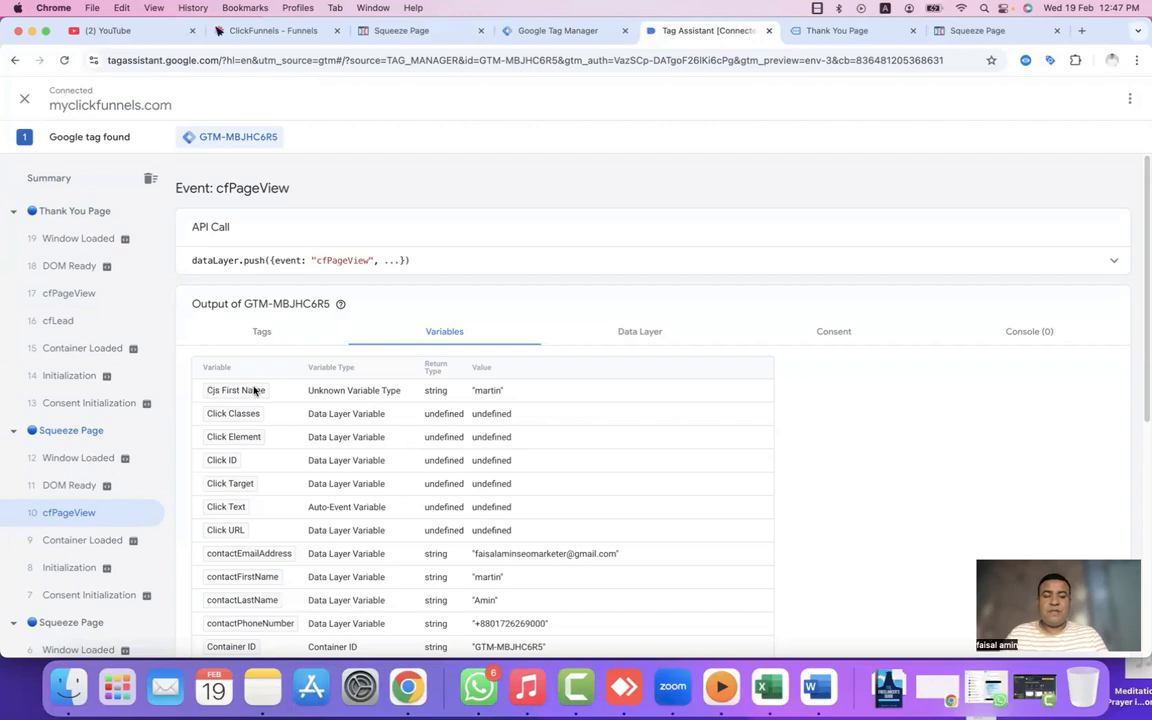
{"action": "double_click", "coordinate": [494, 393]}
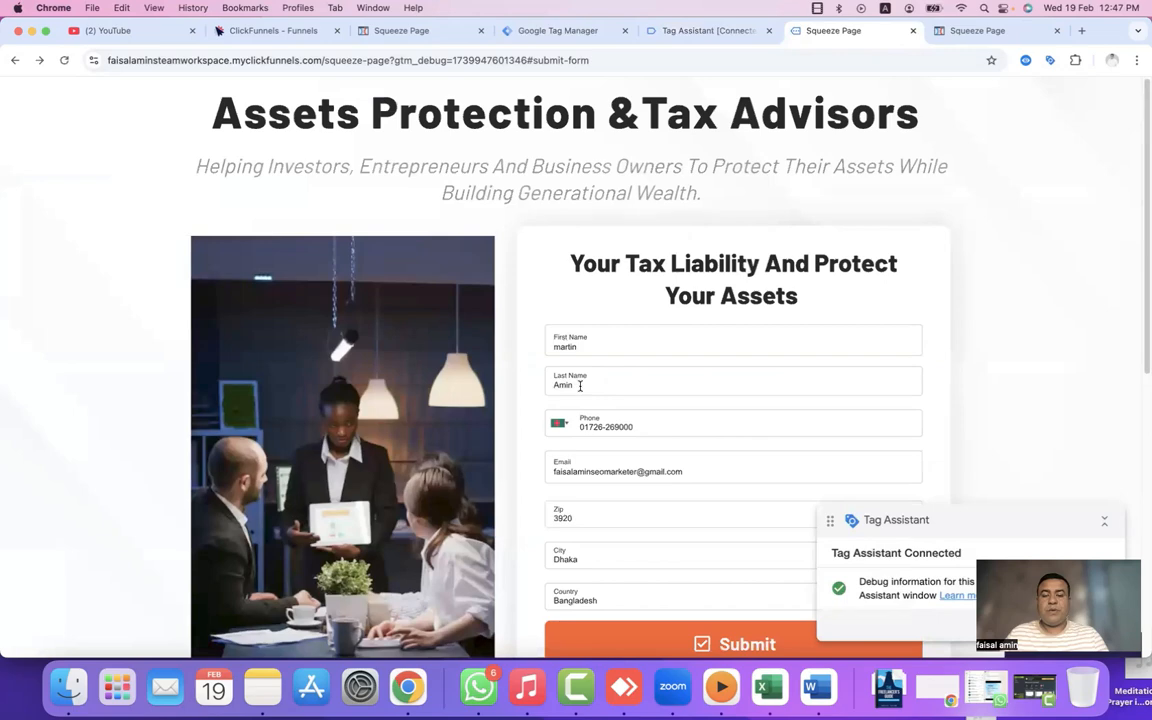
Step: Inspect the Squeeze Page's Last Name field in the developer tools and copy its name attribute value, last_name
{"action": "right_click", "coordinate": [580, 386]}
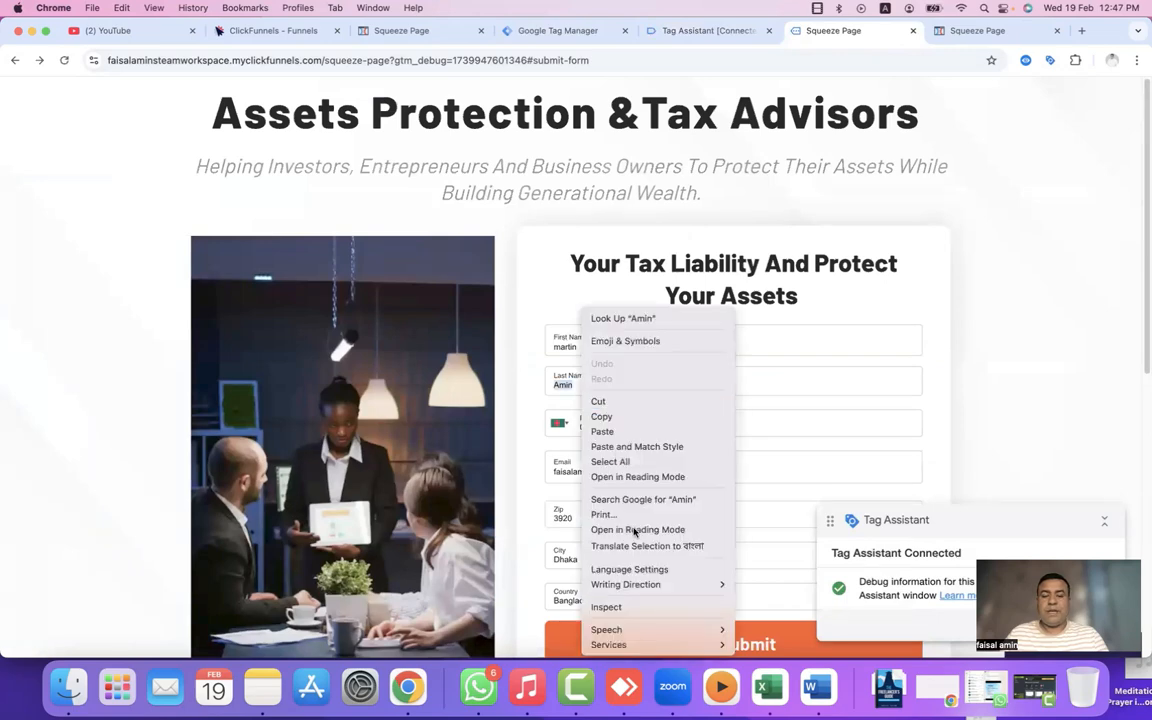
{"action": "left_click", "coordinate": [652, 607]}
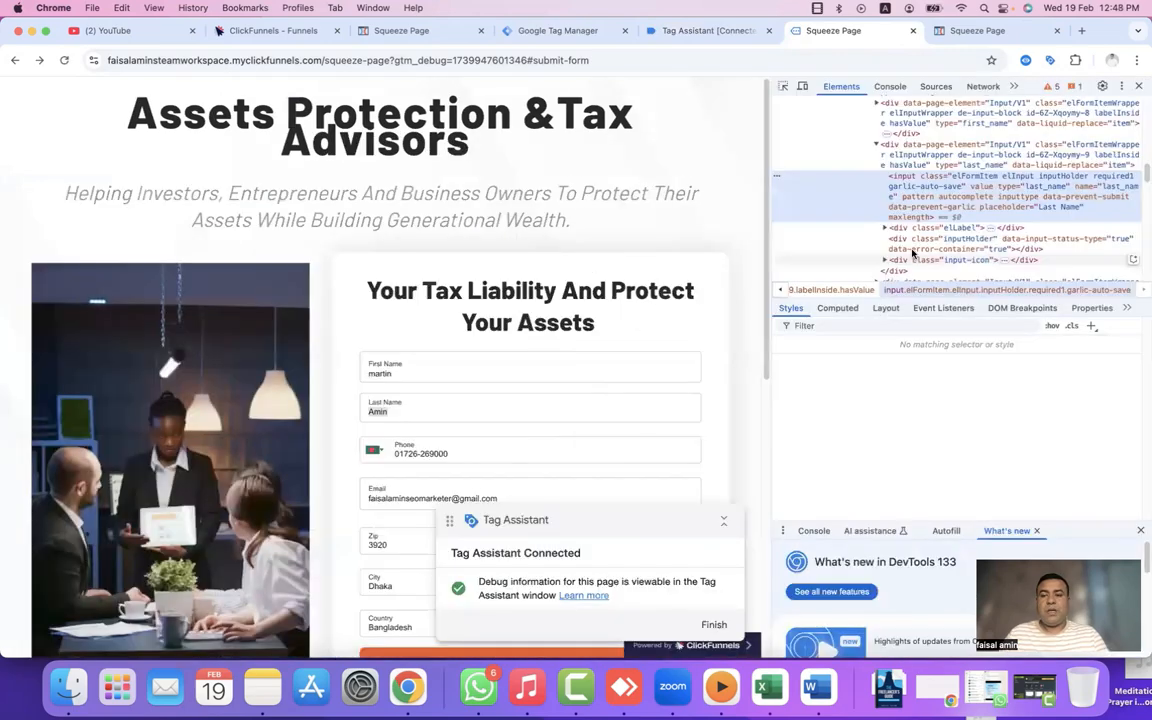
{"action": "double_click", "coordinate": [1105, 190]}
{"action": "right_click", "coordinate": [1108, 188]}
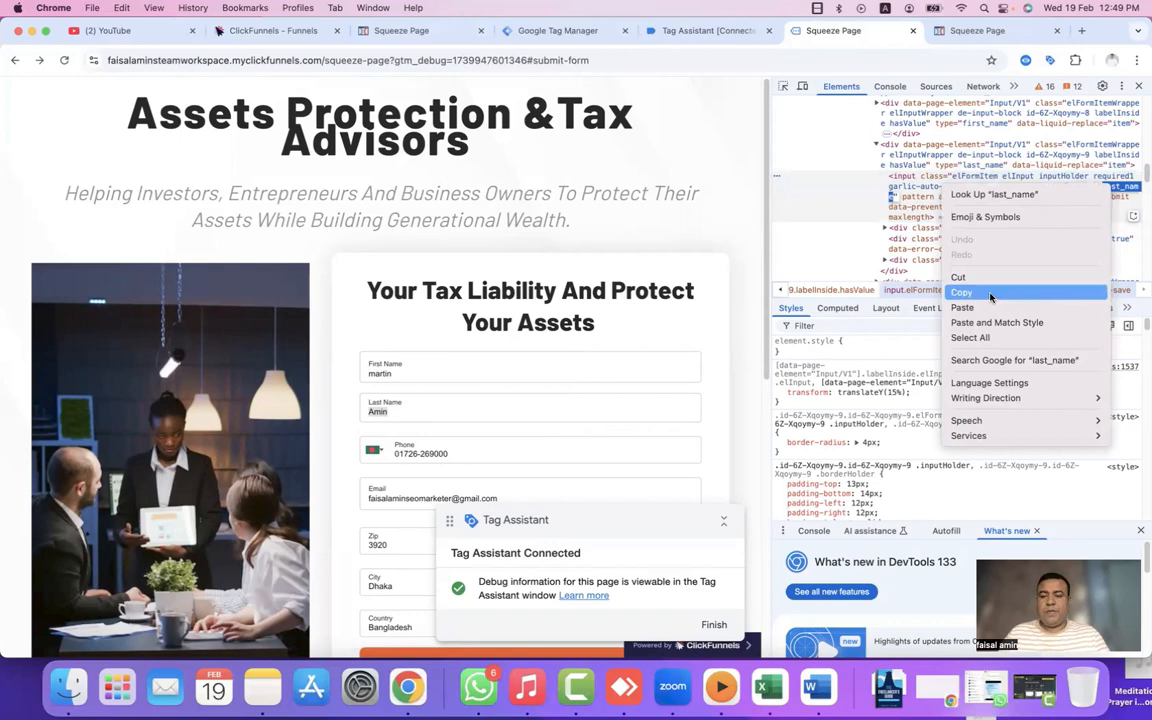
{"action": "left_click", "coordinate": [990, 294]}
Step: Run document.querySelector('input[name="last_name"]').value in the browser console
{"action": "left_click", "coordinate": [890, 86]}
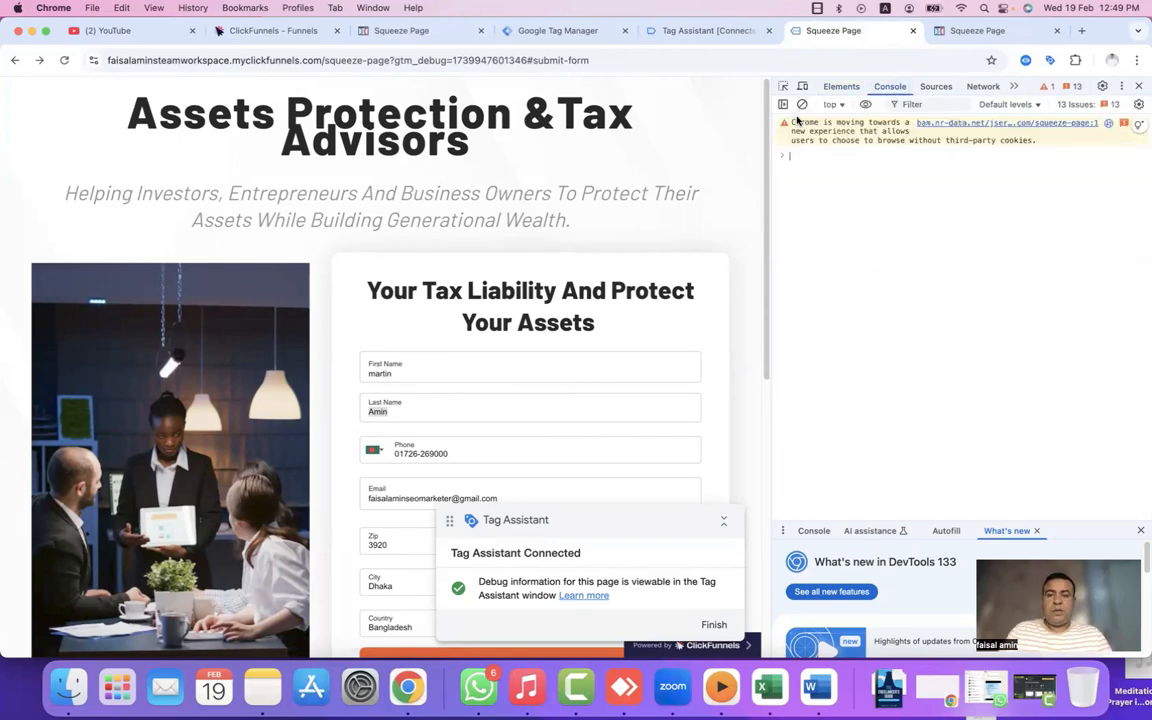
{"action": "type", "text": "document"}
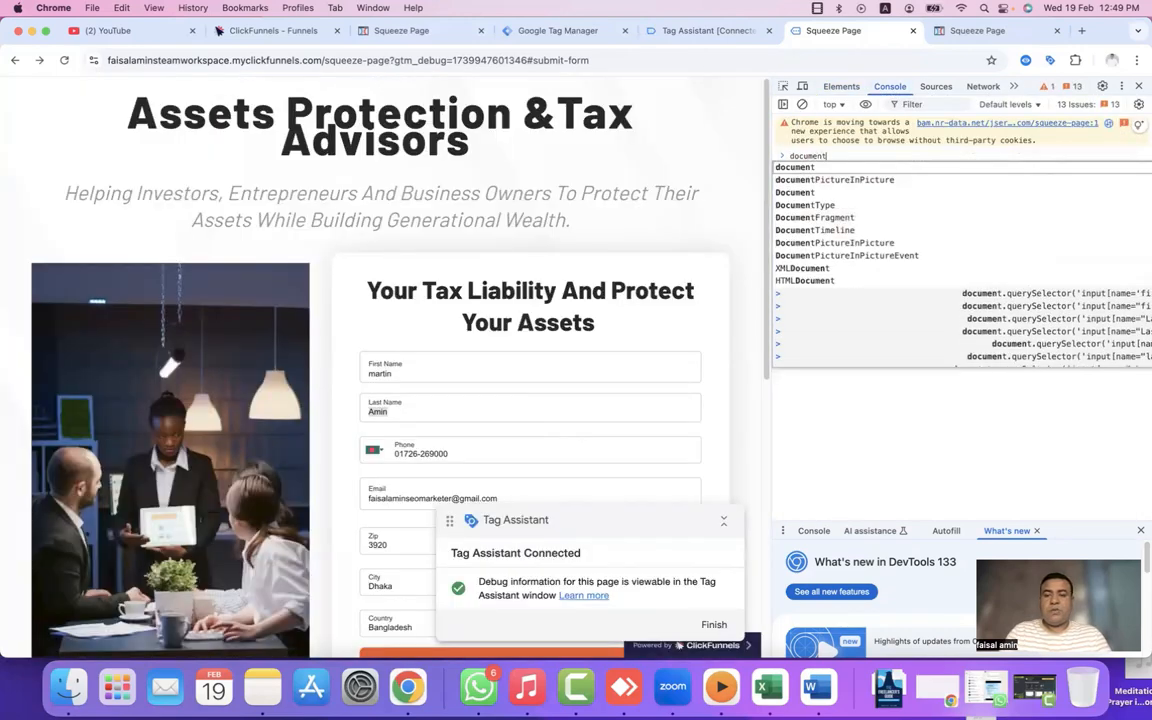
{"action": "type", "text": ".querySelector"}
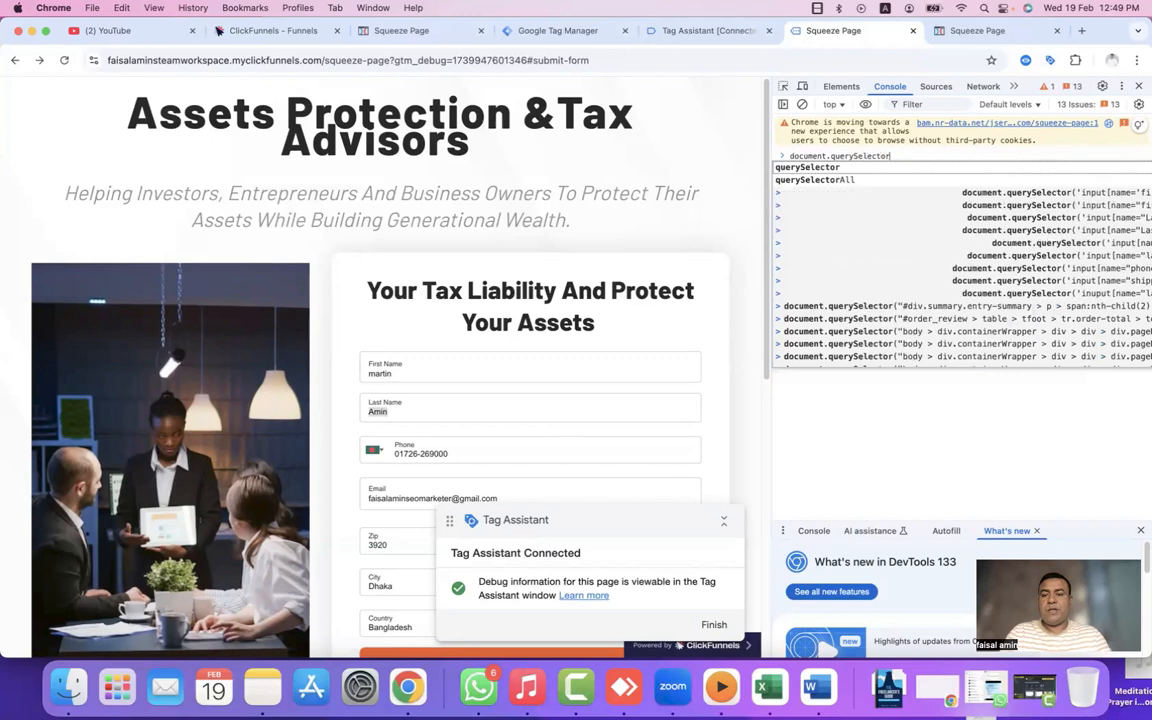
{"action": "type", "text": "(ing"}
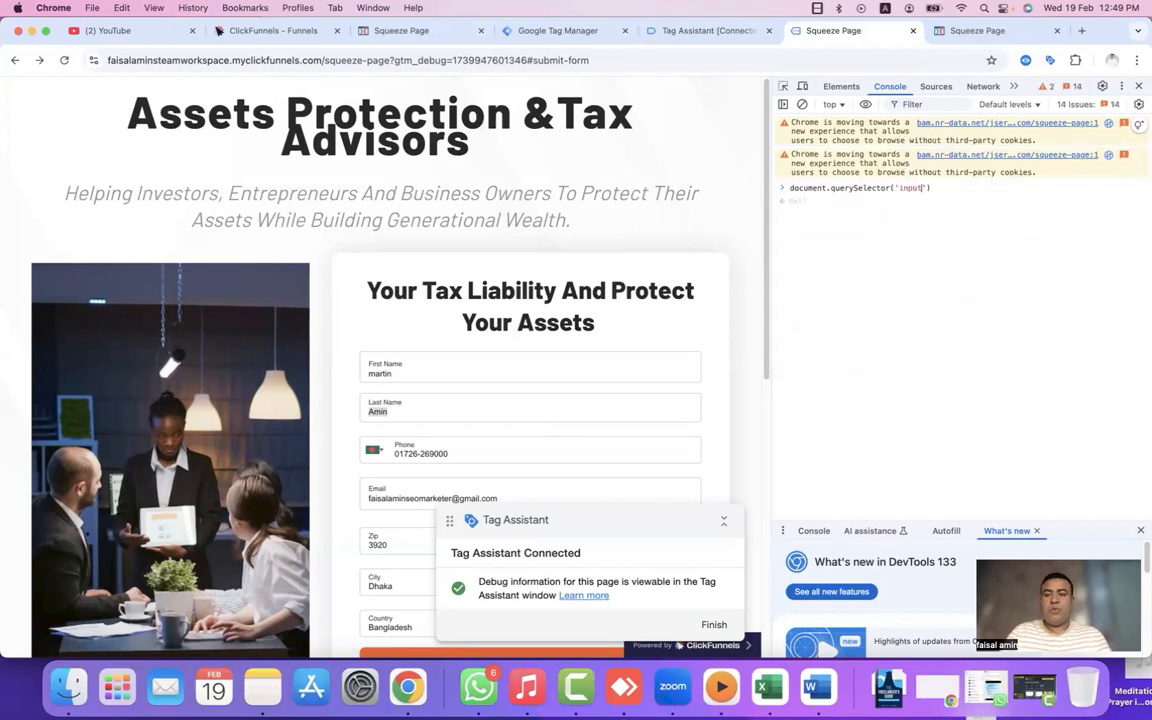
{"action": "type", "text": "[name"}
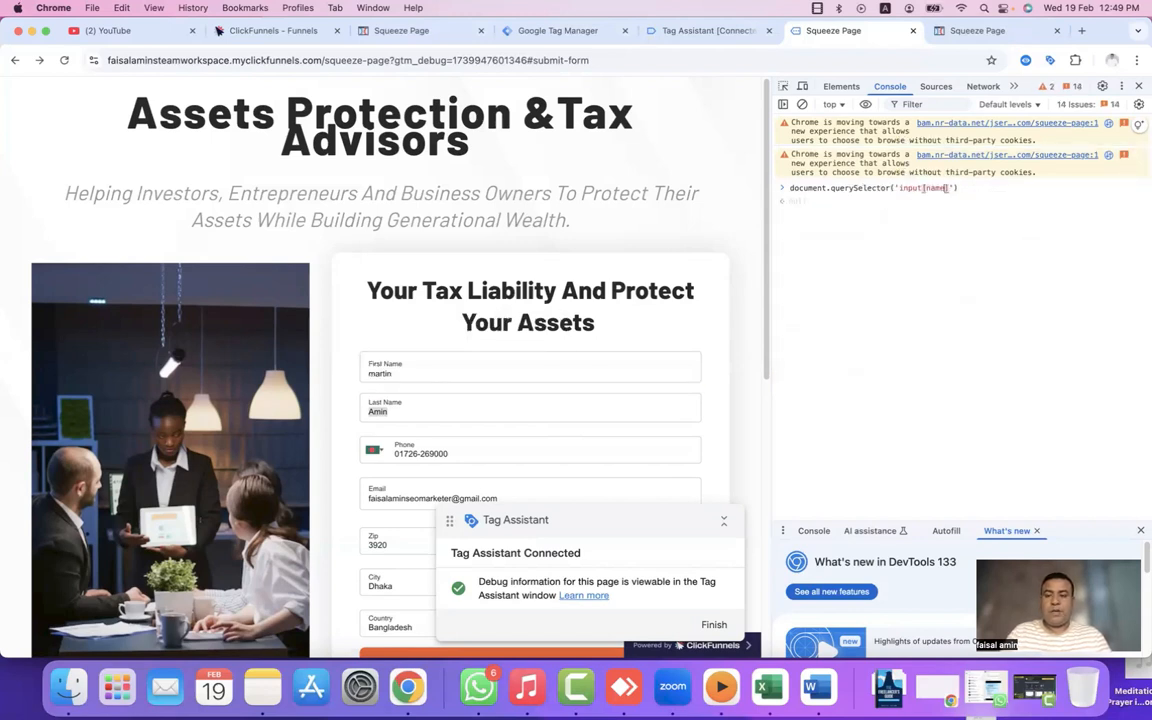
{"action": "type", "text": "=\"last_name\""}
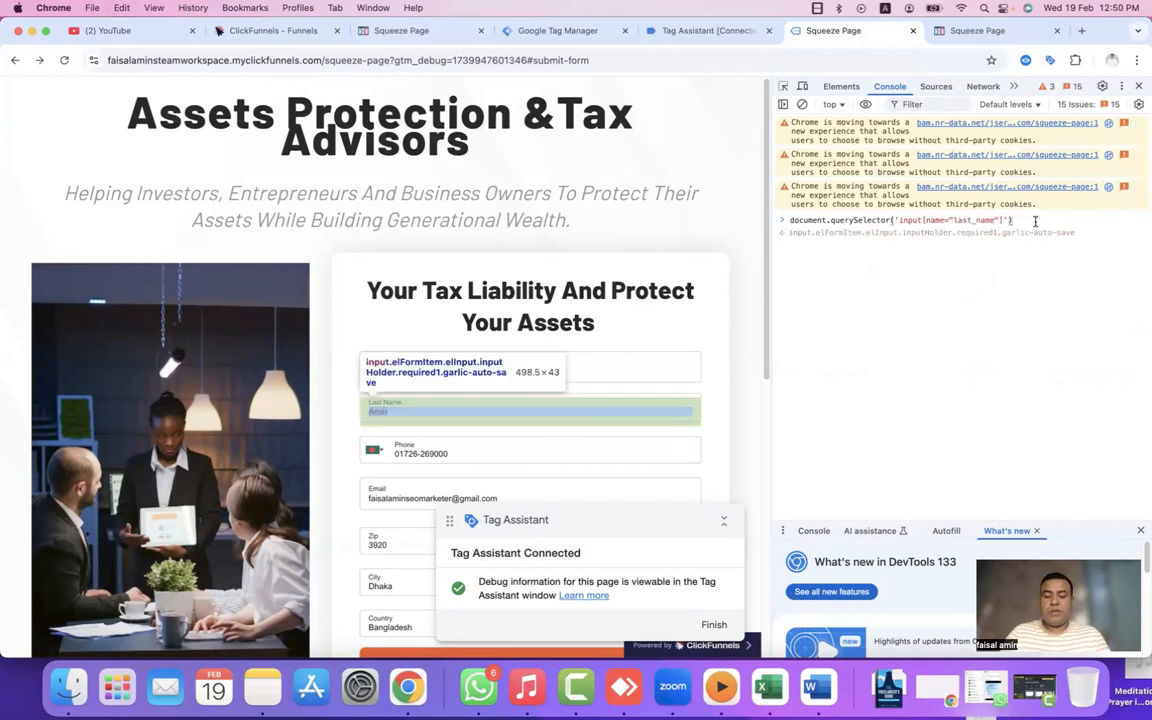
{"action": "type", "text": ".value"}
{"action": "key", "text": "Return"}
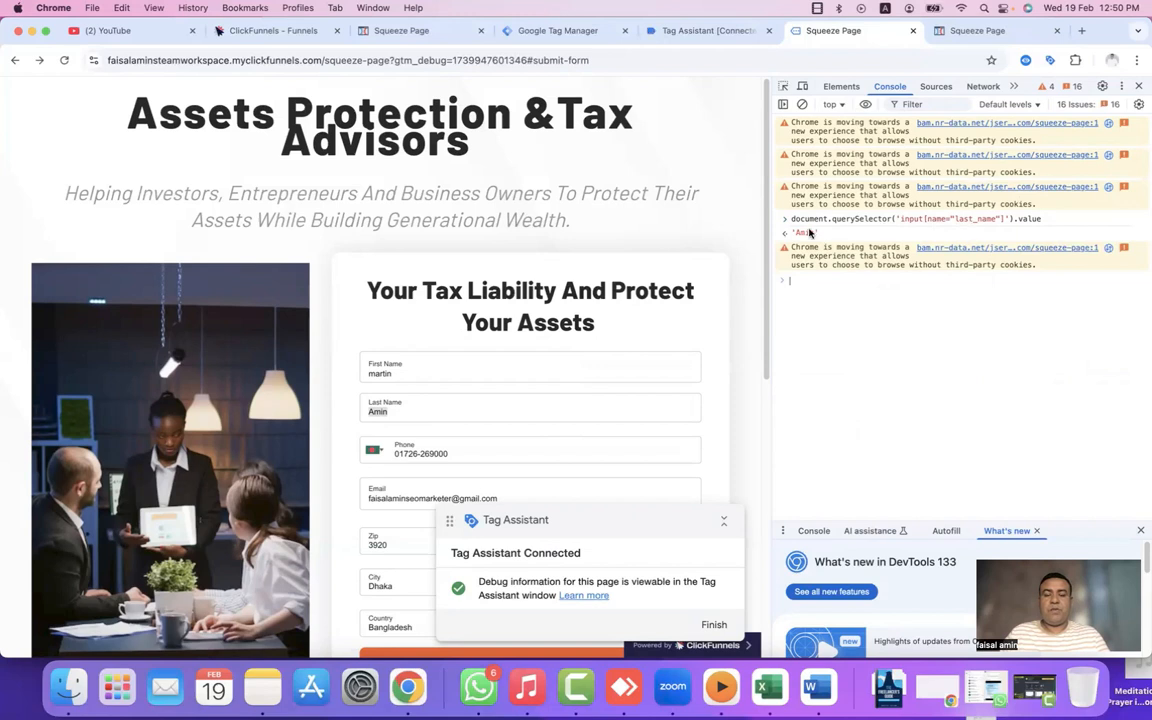
Step: Copy the document.querySelector('input[name="last_name"]').value expression from the console and switch to Google Tag Manager
{"action": "left_click_drag", "start_coordinate": [792, 221], "coordinate": [1041, 224]}
{"action": "key", "text": "super+c"}
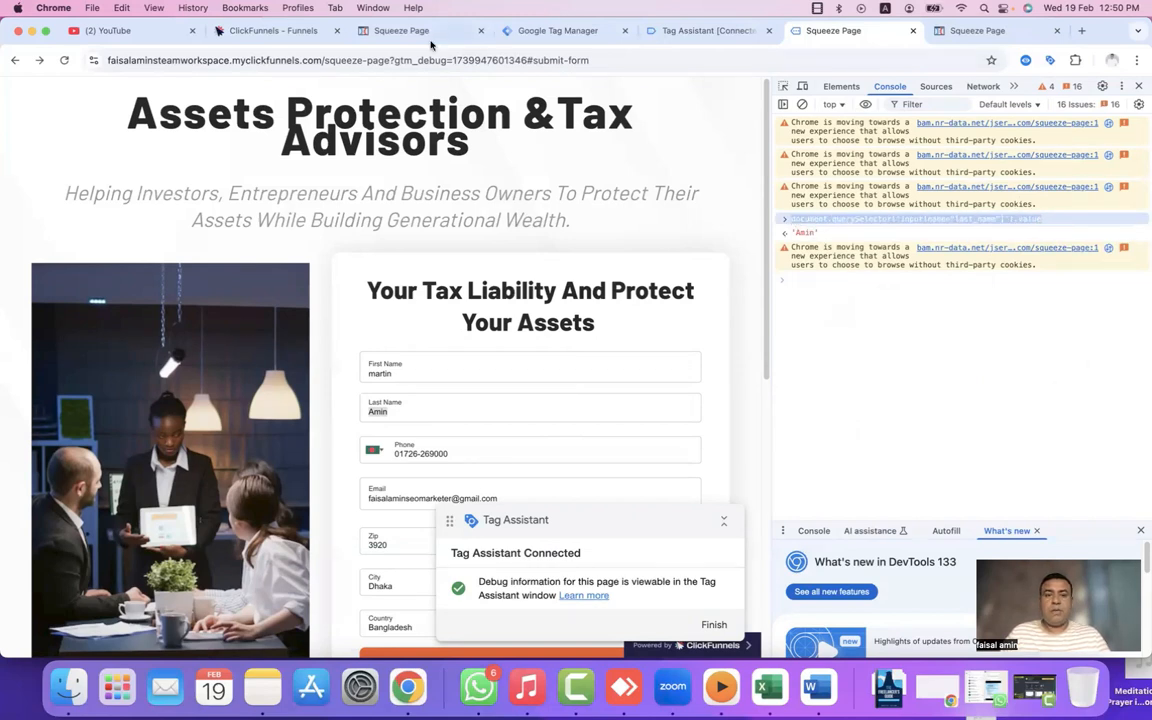
{"action": "left_click", "coordinate": [557, 30]}
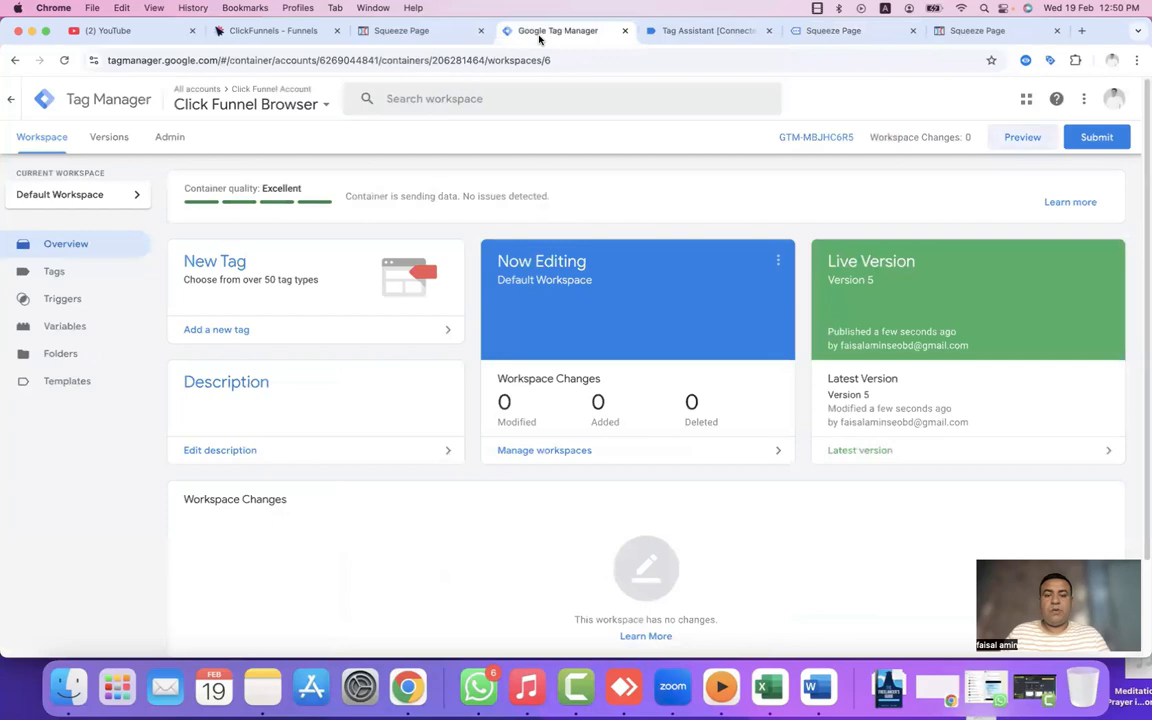
Step: Start a new user-defined variable and set its type to Custom JavaScript
{"action": "left_click", "coordinate": [80, 330]}
{"action": "scroll", "coordinate": [1000, 410], "scroll_direction": "down", "scroll_amount": 10}
{"action": "left_click", "coordinate": [1085, 419]}
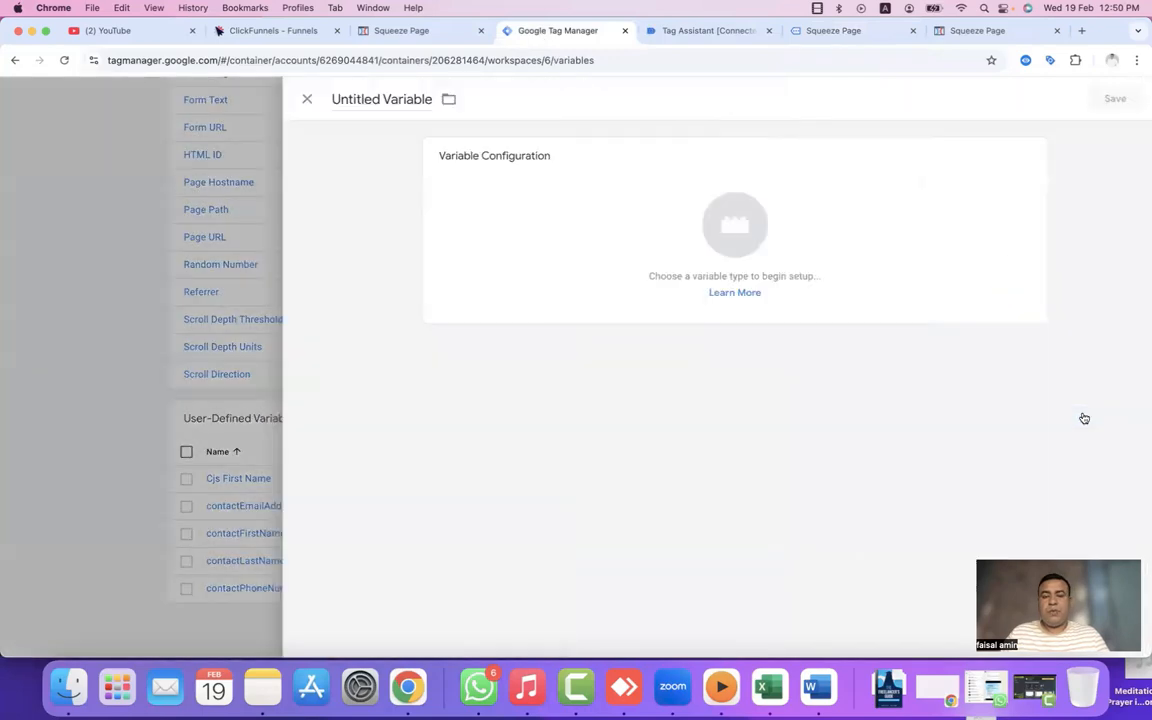
{"action": "left_click", "coordinate": [1085, 419]}
{"action": "left_click", "coordinate": [857, 451]}
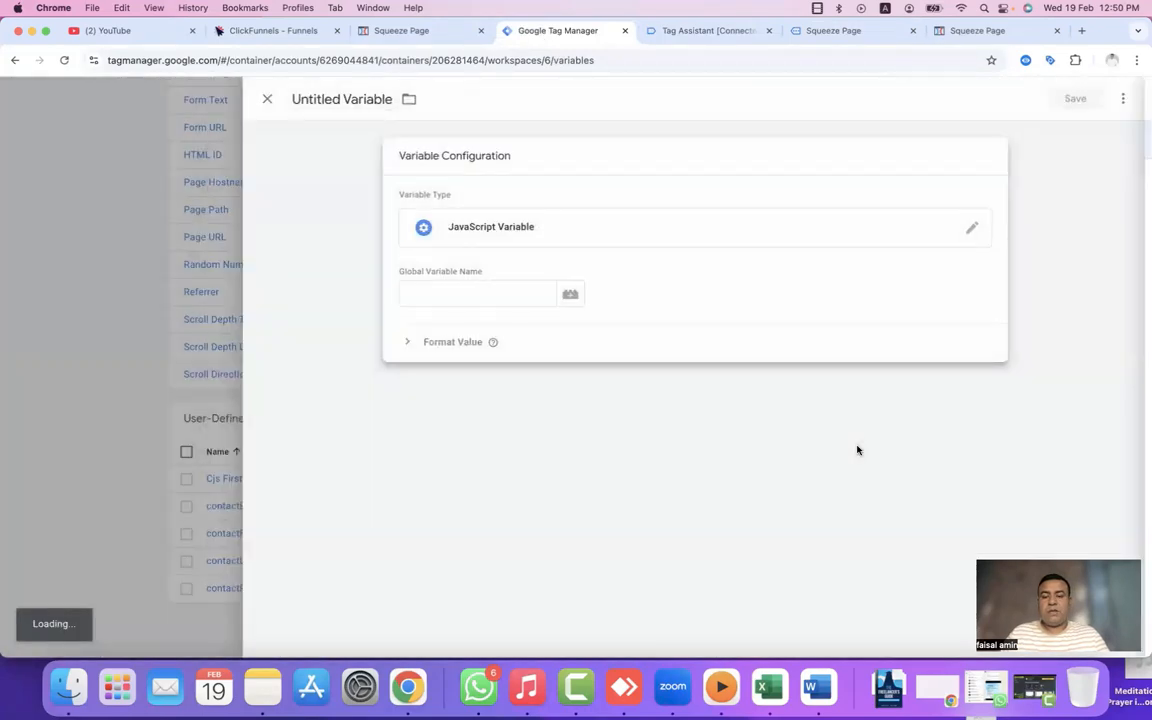
{"action": "left_click", "coordinate": [975, 229]}
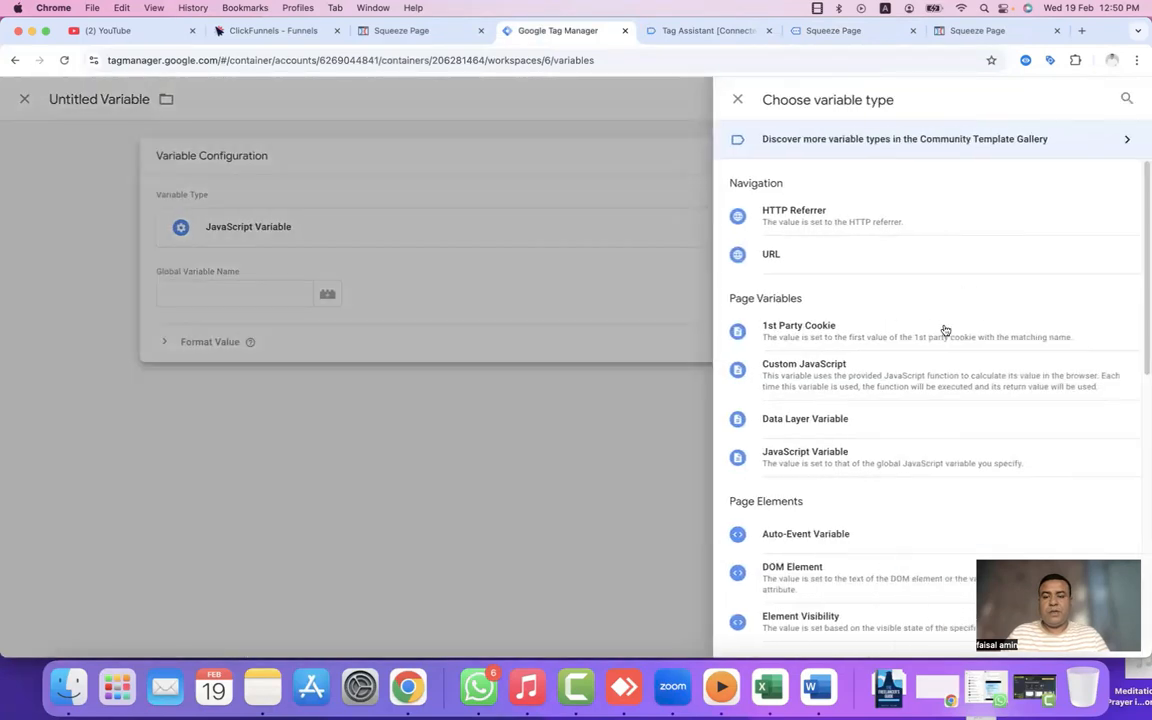
{"action": "left_click", "coordinate": [905, 396]}
Step: Write an anonymous function in the variable that returns the copied document.querySelector('input[name="last_name"]').value expression
{"action": "left_click", "coordinate": [565, 312]}
{"action": "type", "text": "function("}
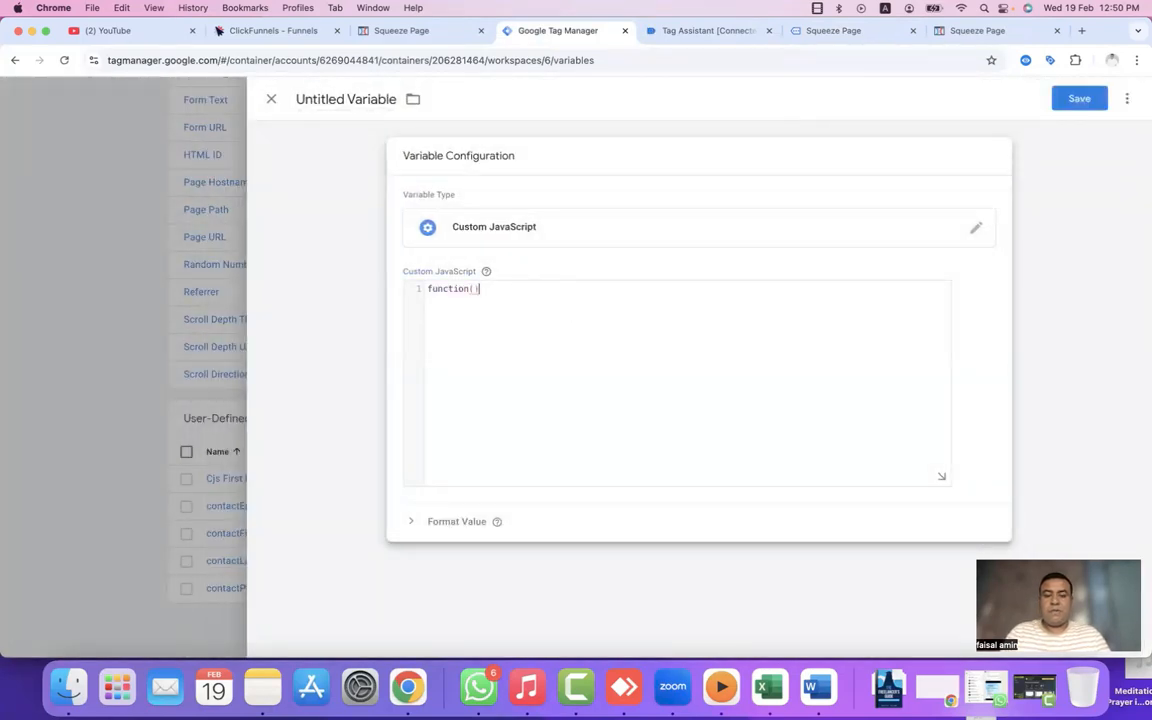
{"action": "type", "text": "){"}
{"action": "key", "text": "Return"}
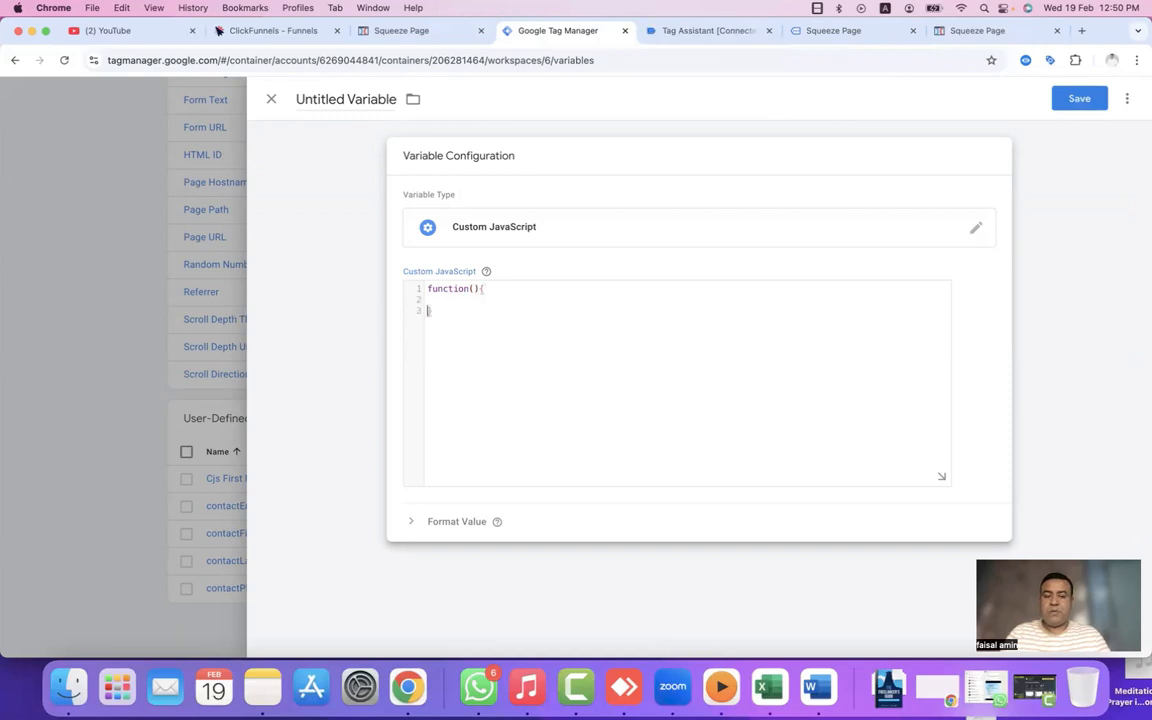
{"action": "type", "text": "re"}
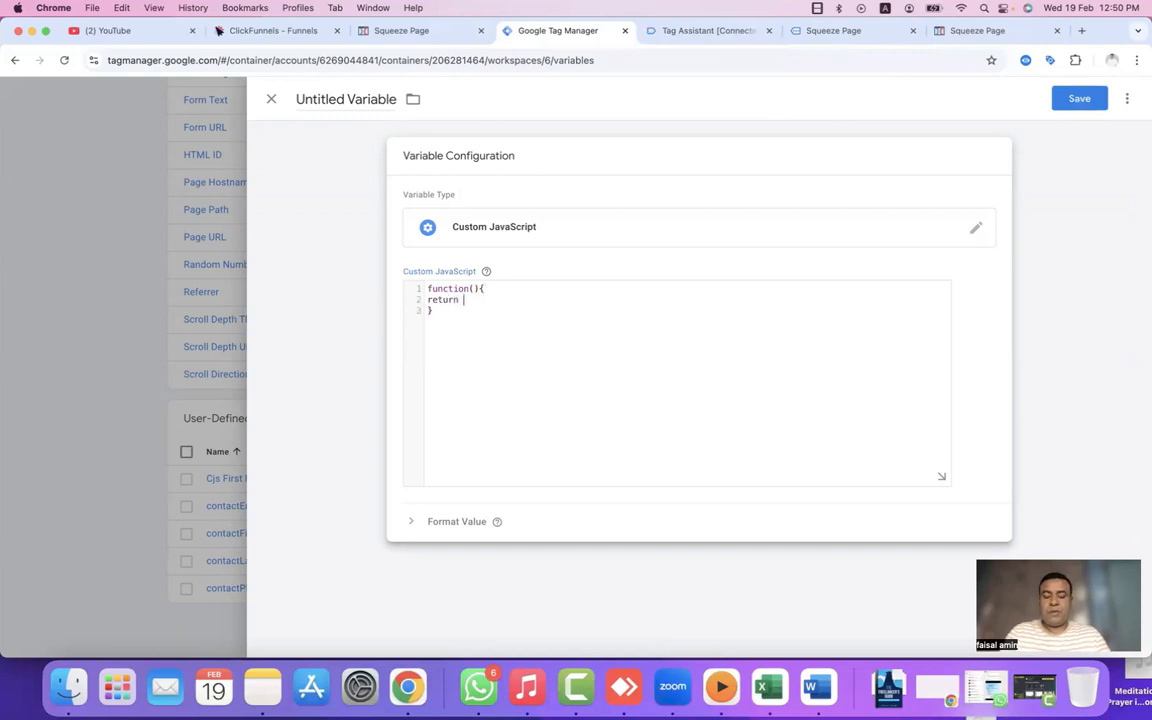
{"action": "type", "text": "turn"}
{"action": "key", "text": "super+v"}
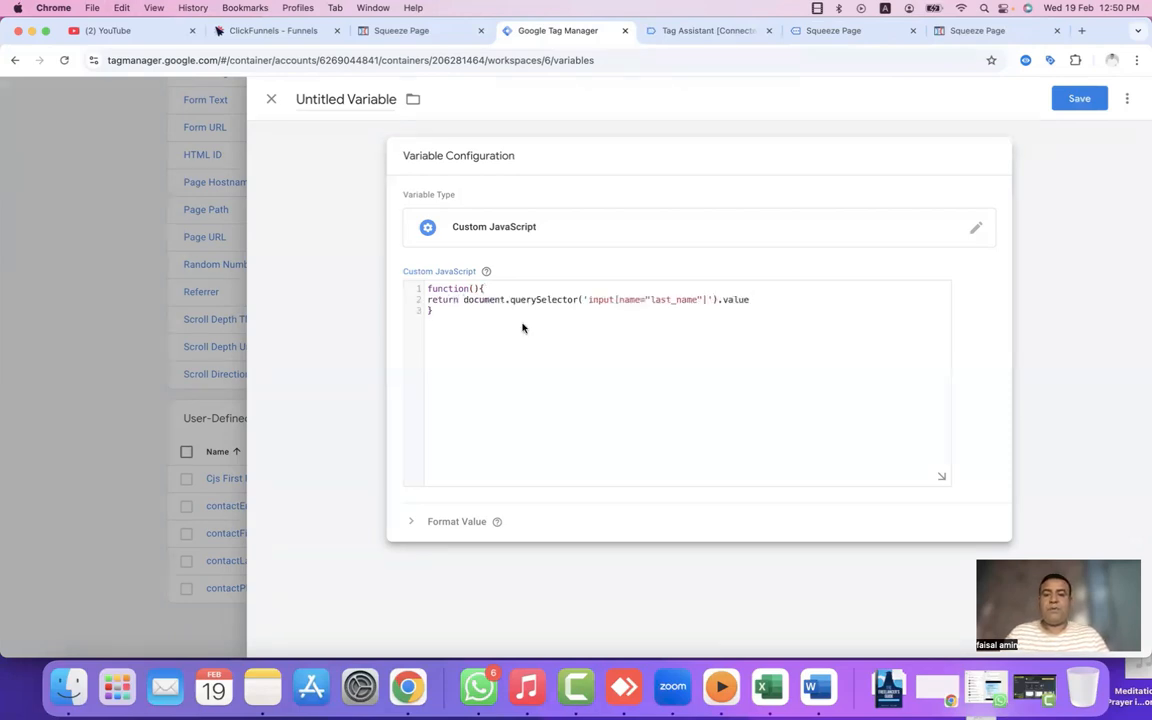
Step: Name the new Custom JavaScript variable "cjs Last Name" and save it
{"action": "left_click", "coordinate": [345, 99]}
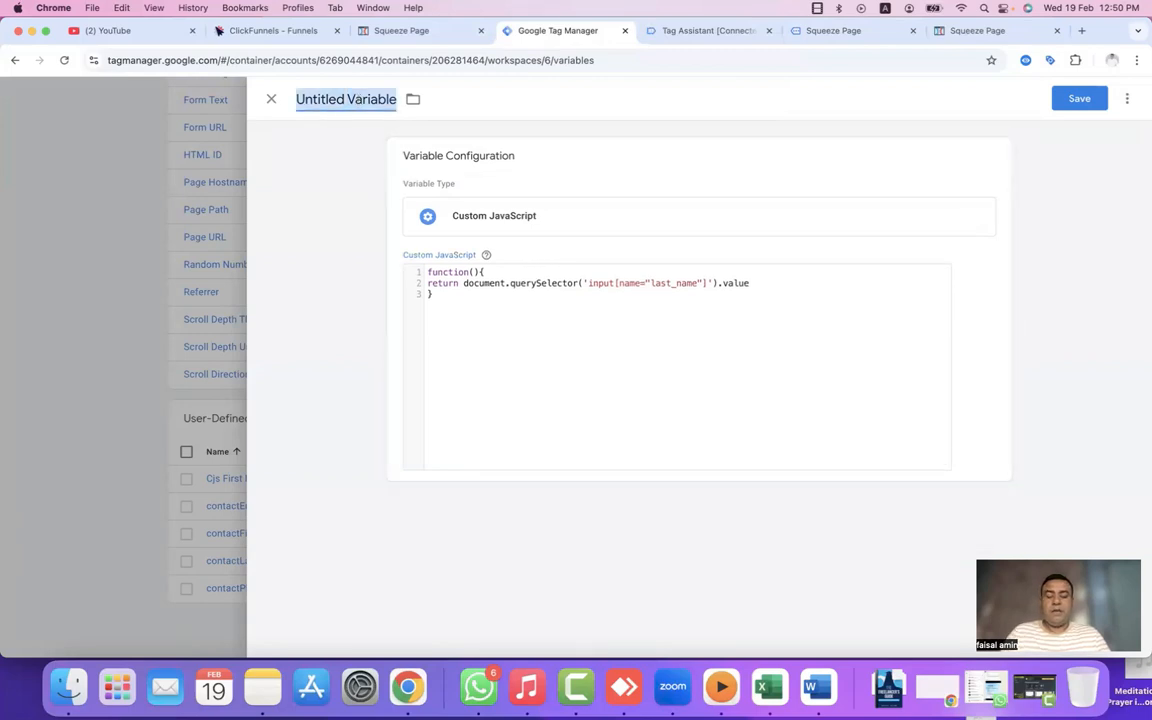
{"action": "type", "text": "cjs Last "}
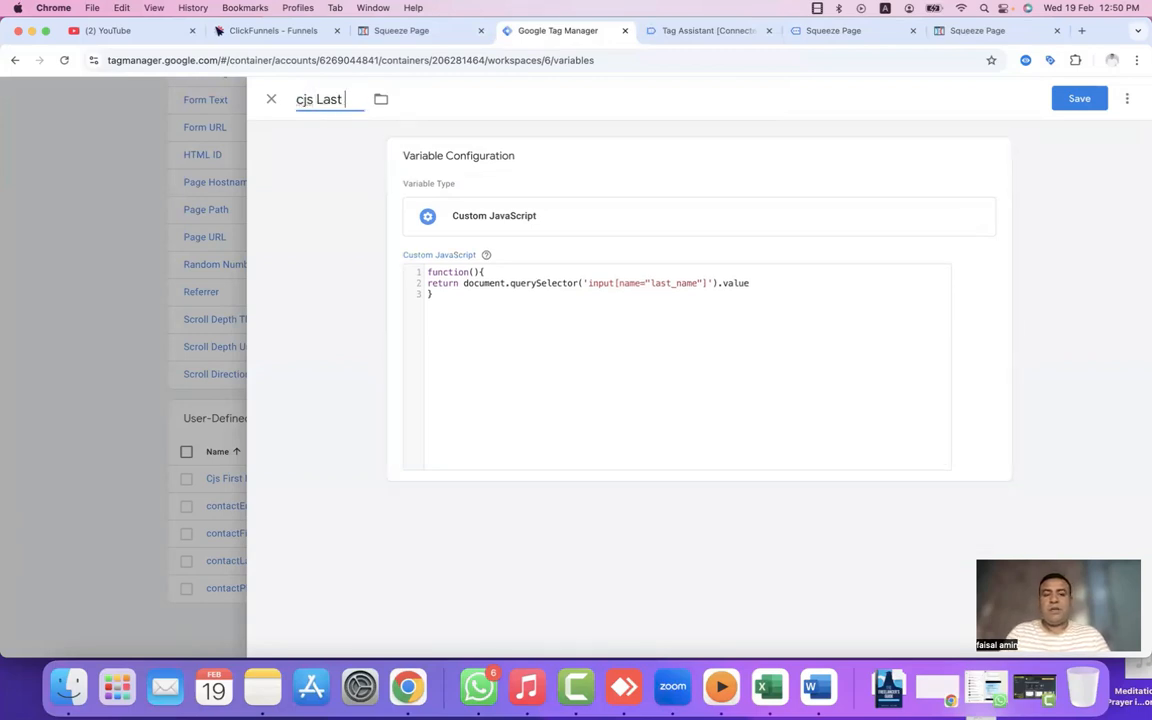
{"action": "type", "text": "Name"}
{"action": "left_click", "coordinate": [1079, 99]}
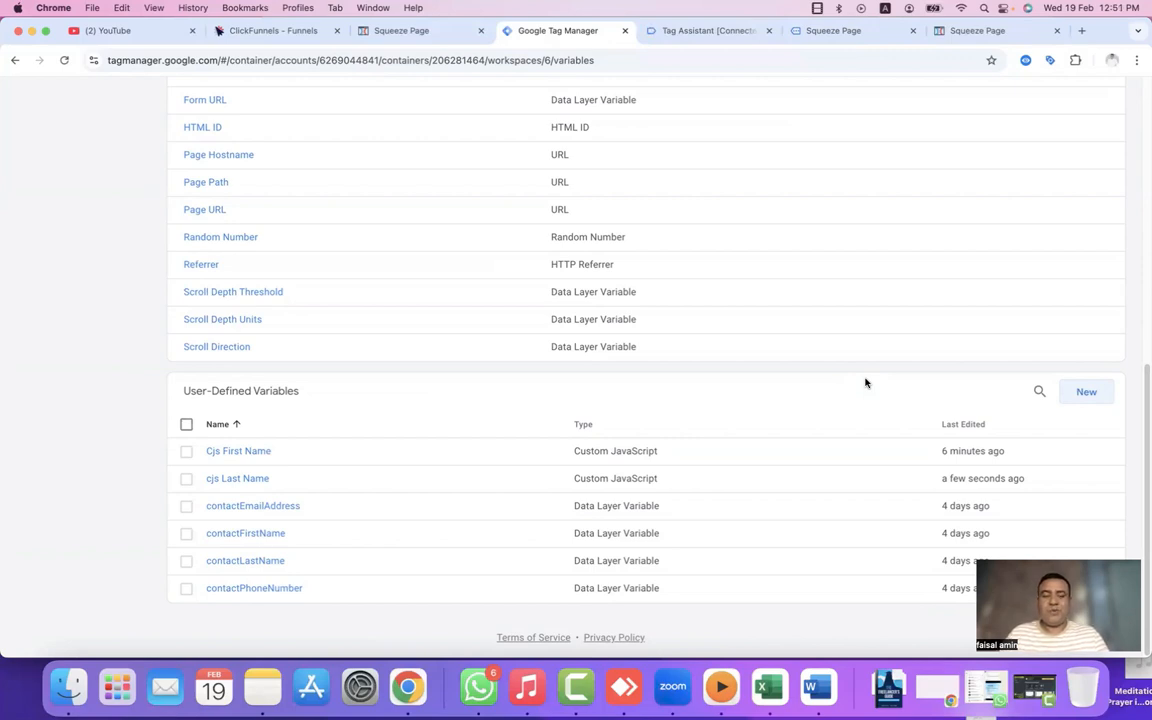
Step: Inspect the Squeeze Page's Phone field in the developer tools and copy its type attribute value, phone_number
{"action": "left_click", "coordinate": [843, 39]}
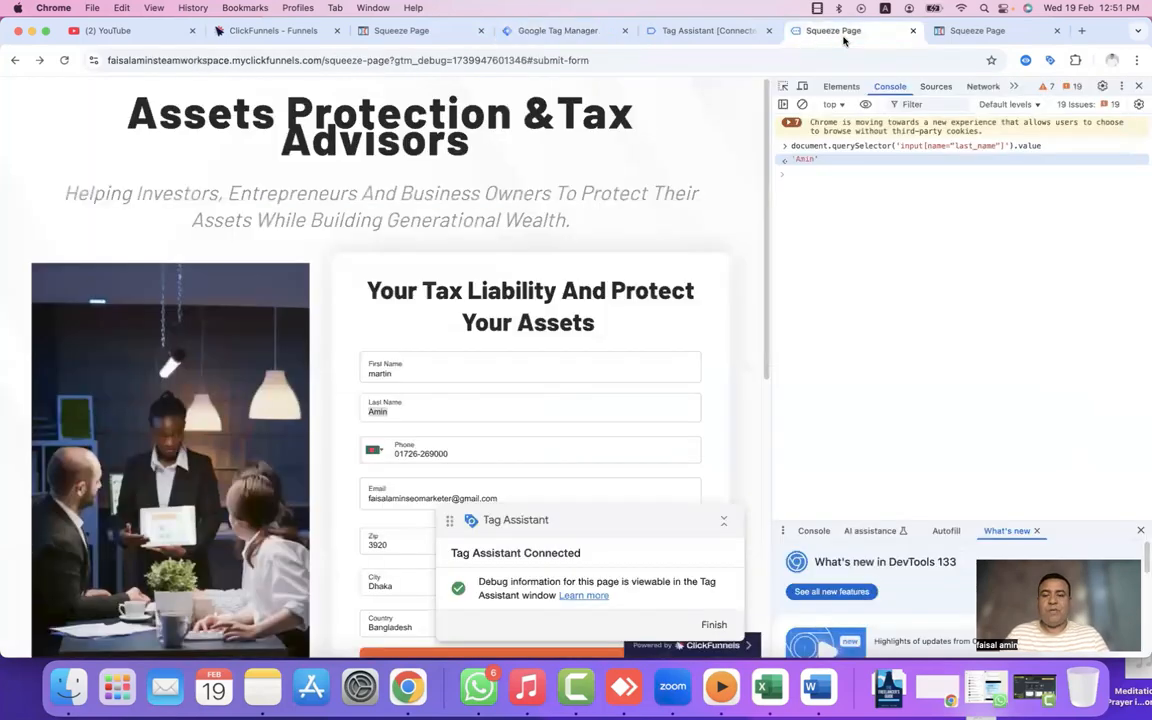
{"action": "scroll", "coordinate": [465, 309], "scroll_direction": "down", "scroll_amount": 3}
{"action": "right_click", "coordinate": [470, 304]}
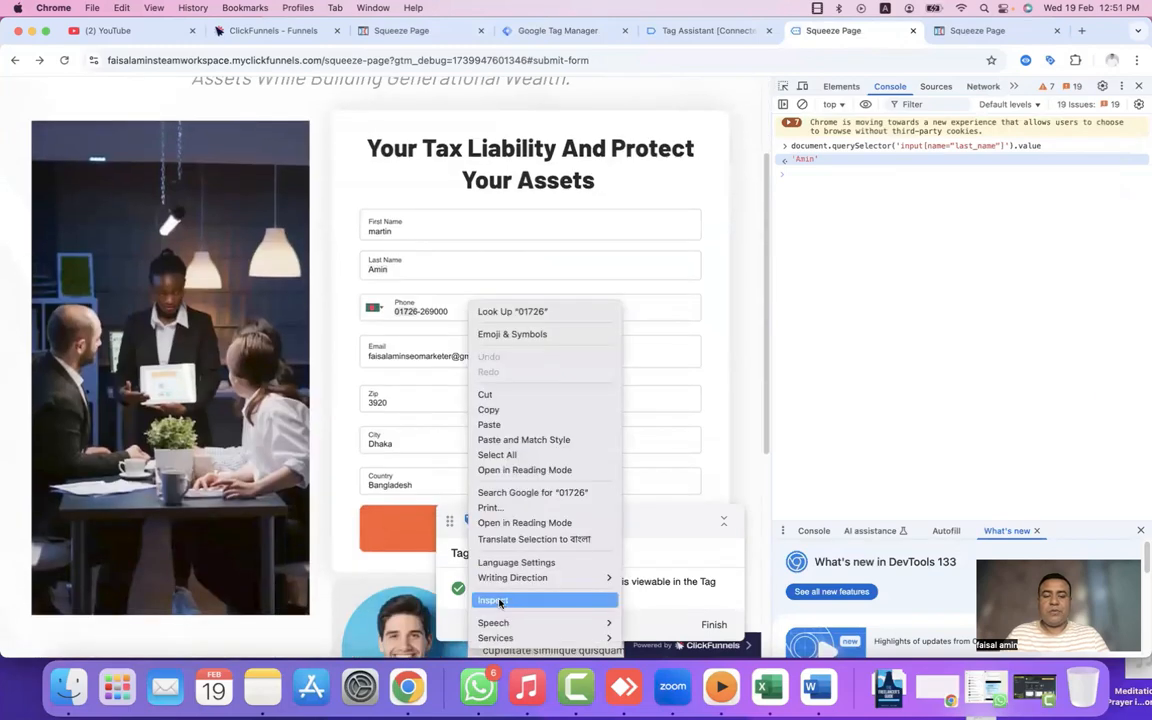
{"action": "left_click", "coordinate": [494, 600]}
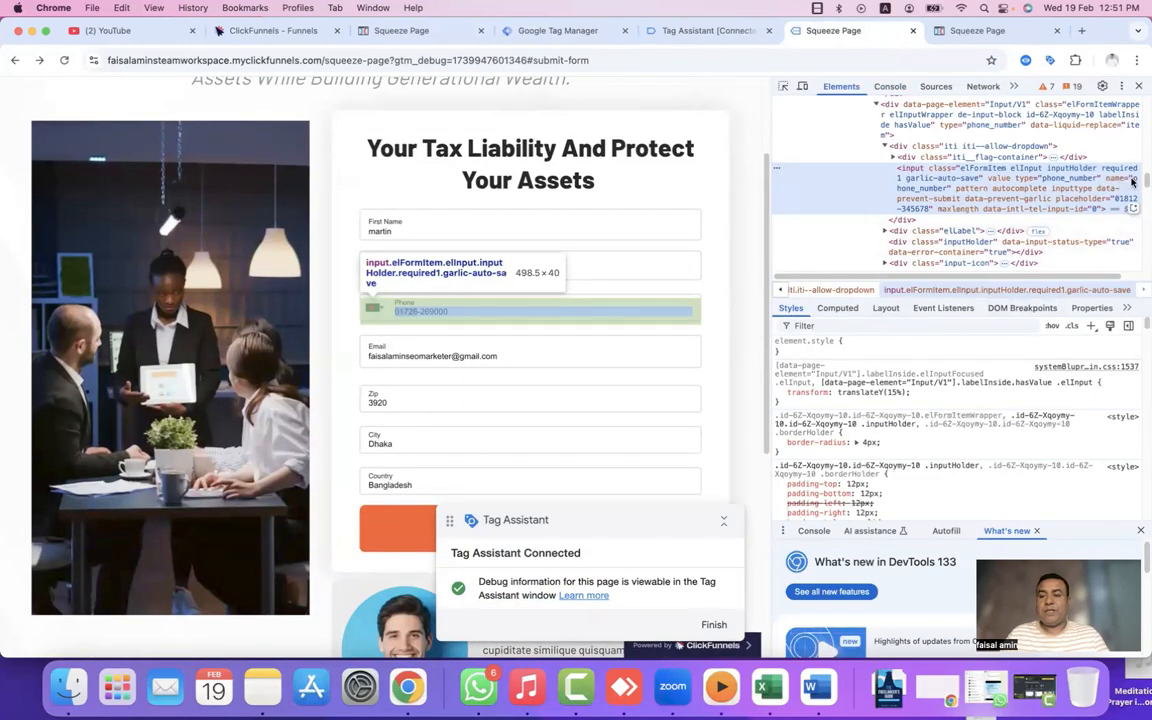
{"action": "double_click", "coordinate": [1065, 178]}
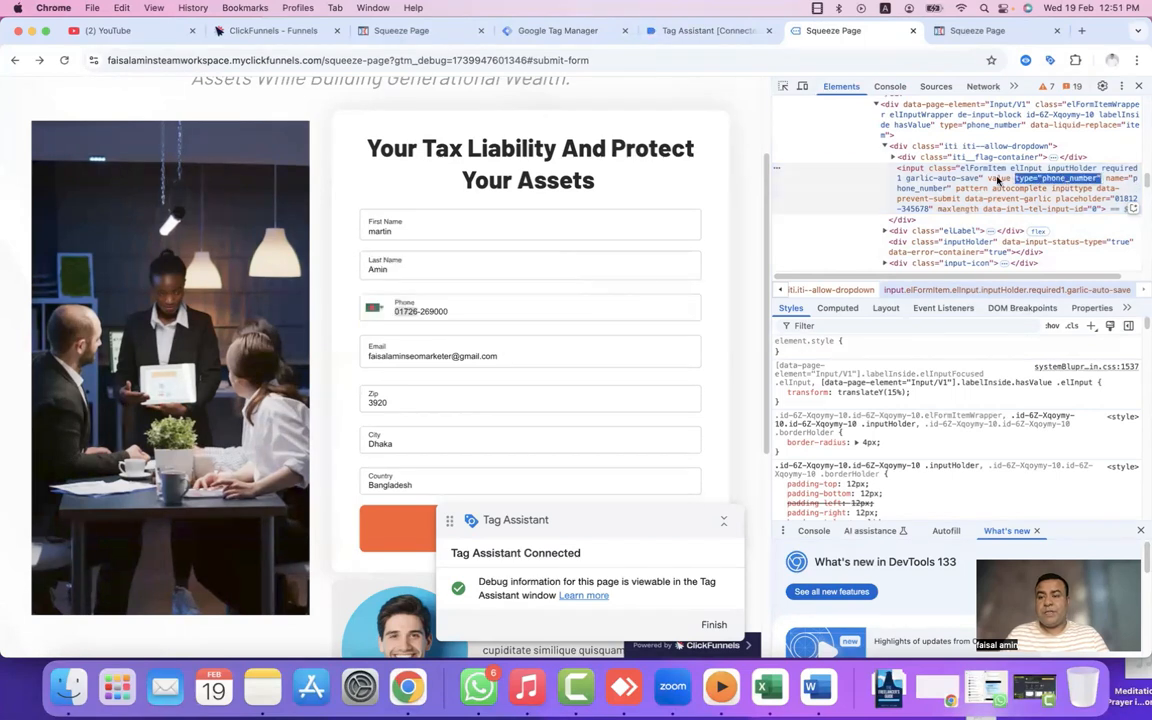
{"action": "left_click", "coordinate": [1061, 179]}
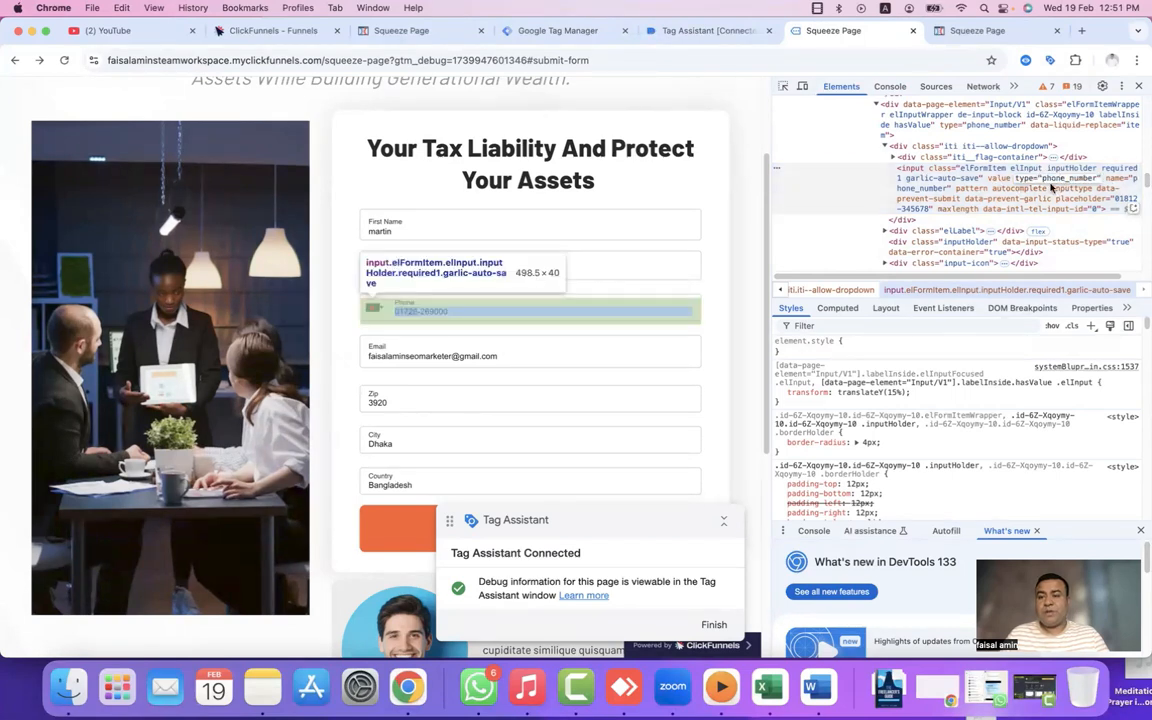
{"action": "double_click", "coordinate": [1065, 179]}
{"action": "right_click", "coordinate": [1063, 180]}
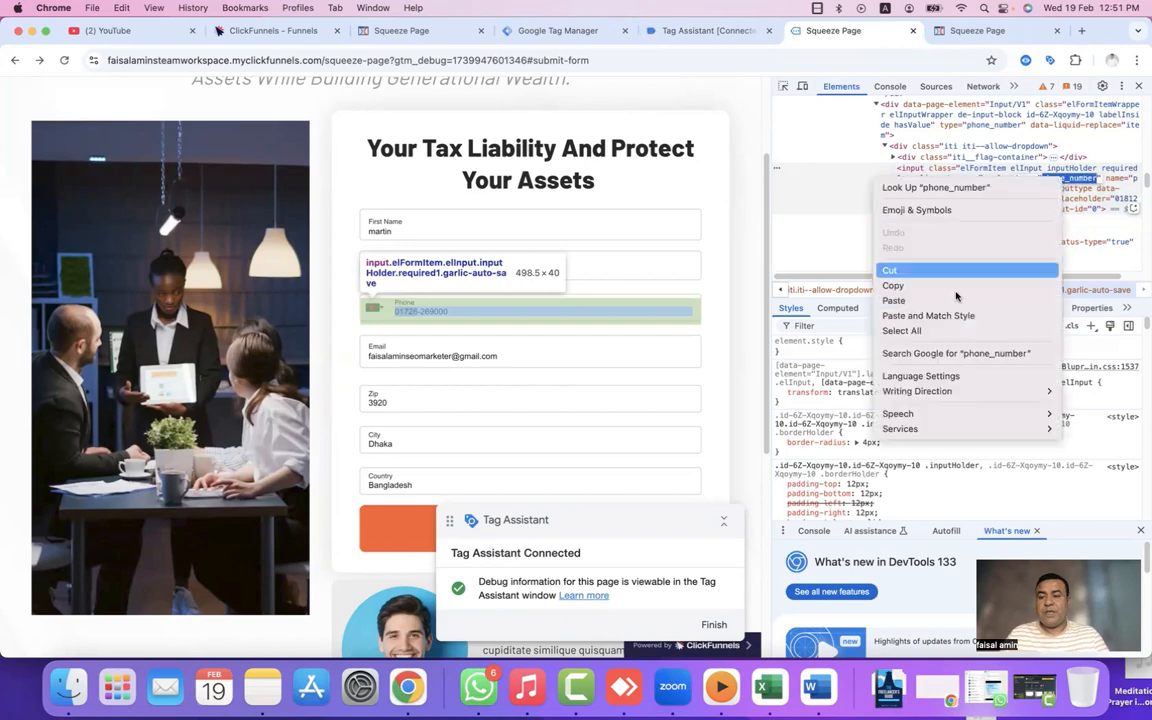
{"action": "left_click", "coordinate": [930, 285]}
Step: In Google Tag Manager, duplicate the cjs Last Name variable and name the copy "cjs phone Number"
{"action": "left_click", "coordinate": [555, 30]}
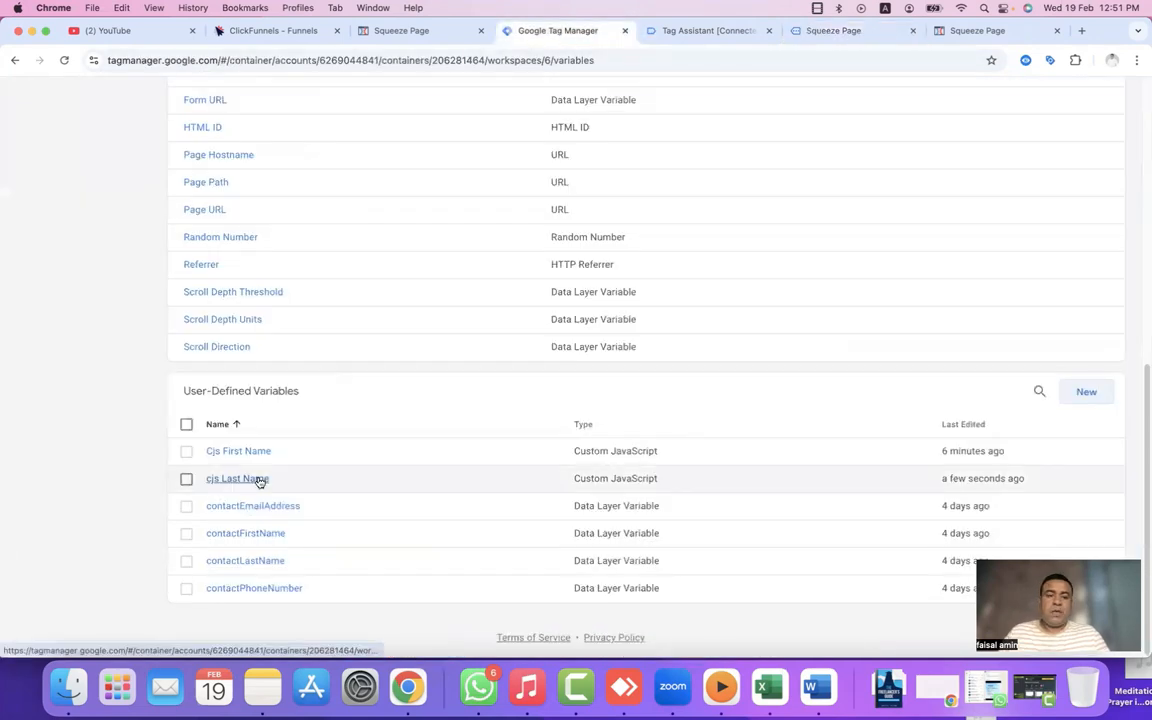
{"action": "left_click", "coordinate": [255, 478]}
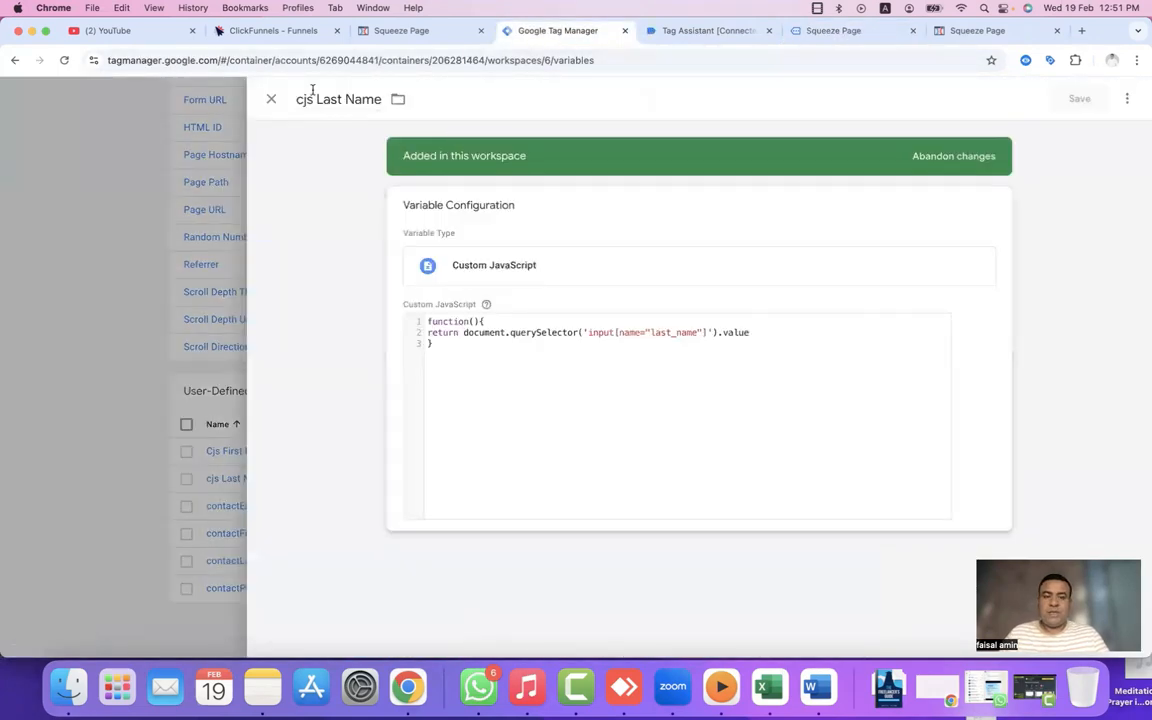
{"action": "left_click", "coordinate": [1127, 100]}
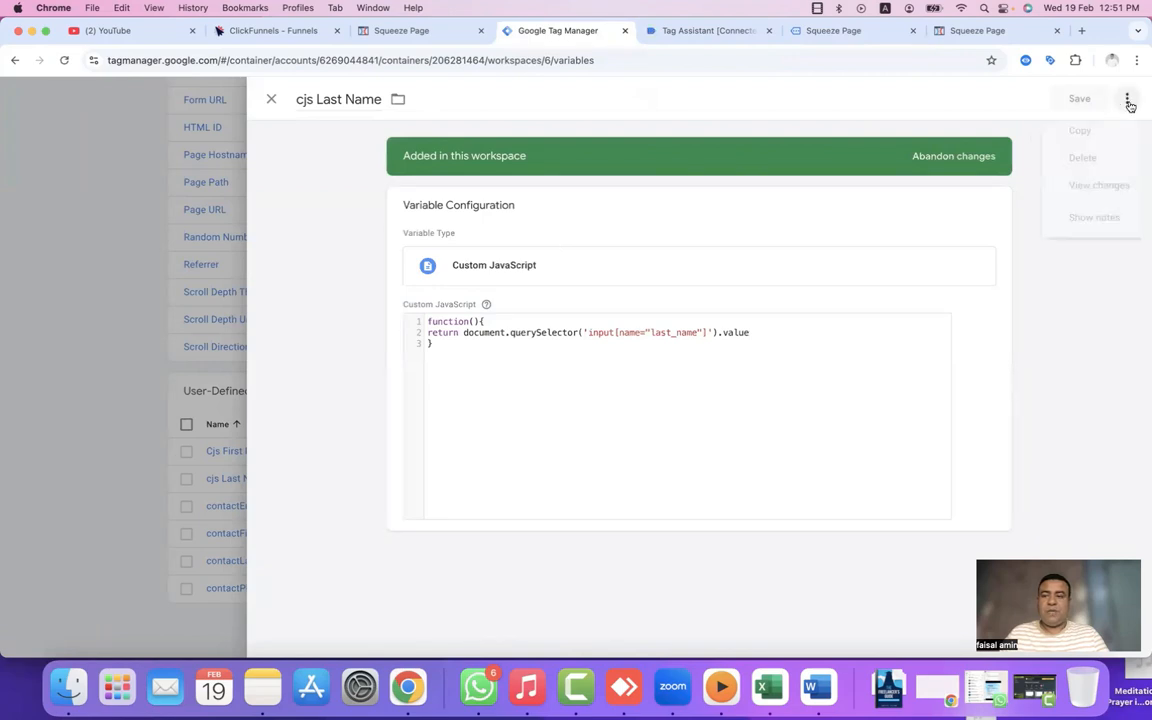
{"action": "left_click", "coordinate": [1080, 131]}
{"action": "mouse_move", "coordinate": [362, 99]}
{"action": "left_mouse_down"}
{"action": "mouse_move", "coordinate": [296, 99]}
{"action": "mouse_move", "coordinate": [381, 100]}
{"action": "left_mouse_up"}
{"action": "key", "text": "BackSpace"}
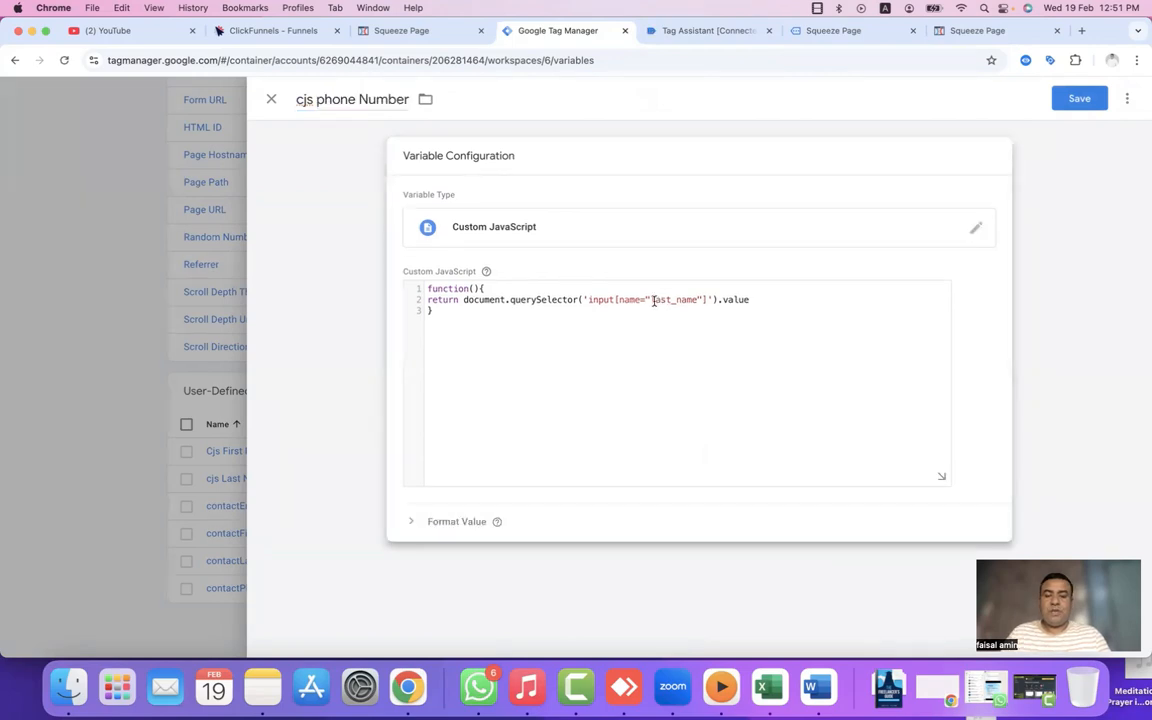
Step: Replace last_name with phone_number in the copied variable's selector and save the variable
{"action": "left_click_drag", "start_coordinate": [651, 300], "coordinate": [700, 300]}
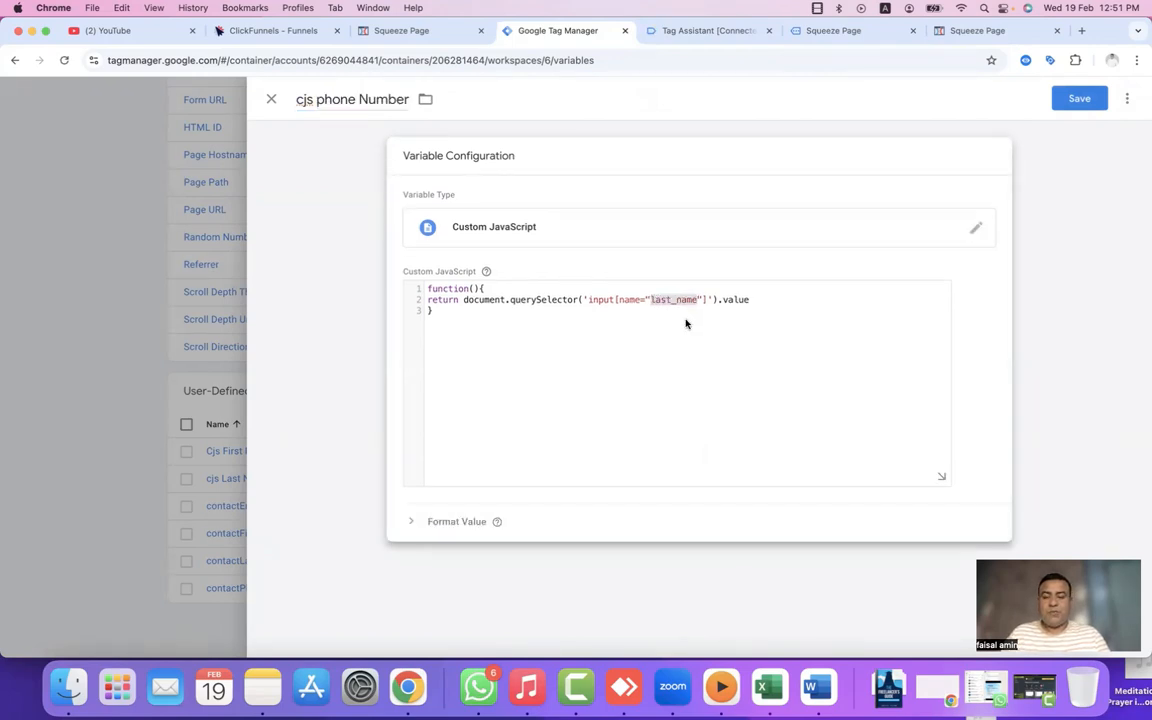
{"action": "type", "text": "phone_number"}
{"action": "left_click", "coordinate": [1070, 98]}
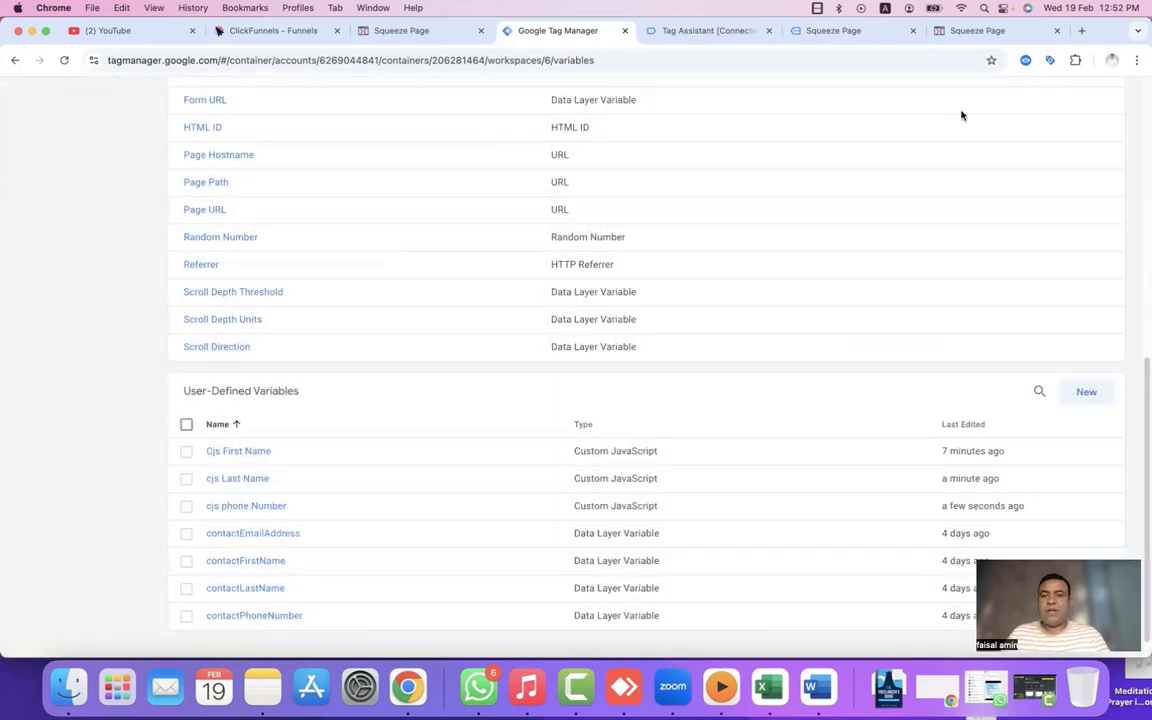
Step: Inspect the Squeeze Page's Email field in the developer tools and copy its type attribute value, email
{"action": "left_click", "coordinate": [832, 31]}
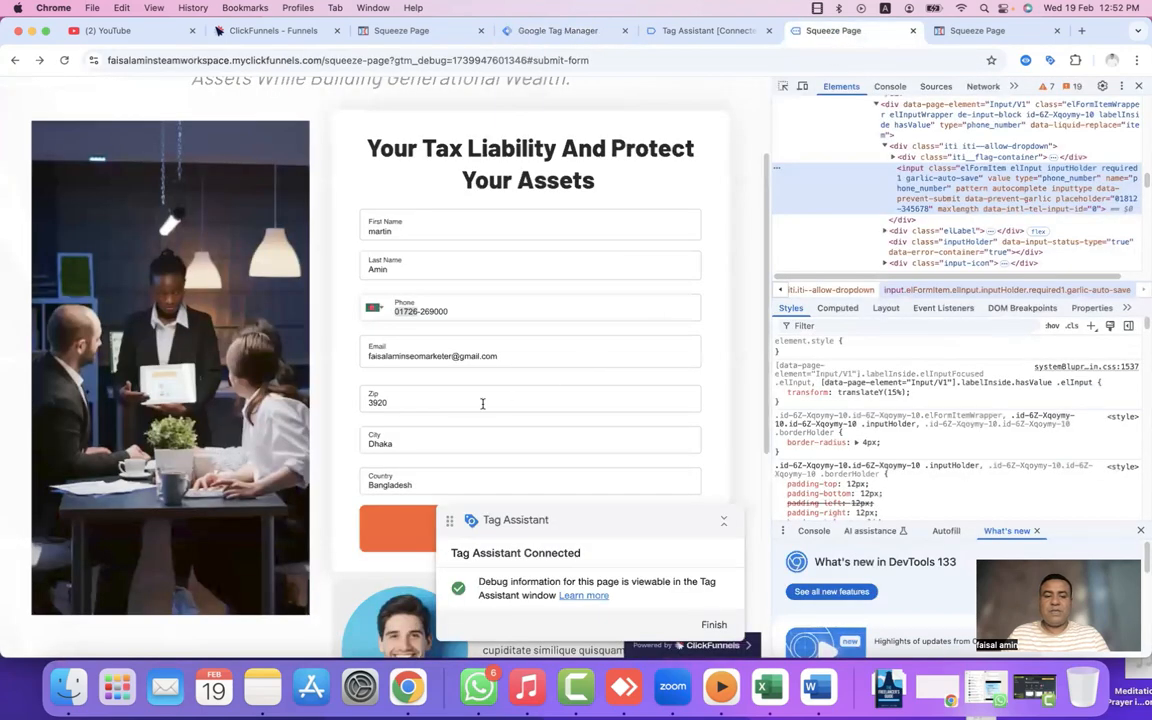
{"action": "right_click", "coordinate": [530, 362]}
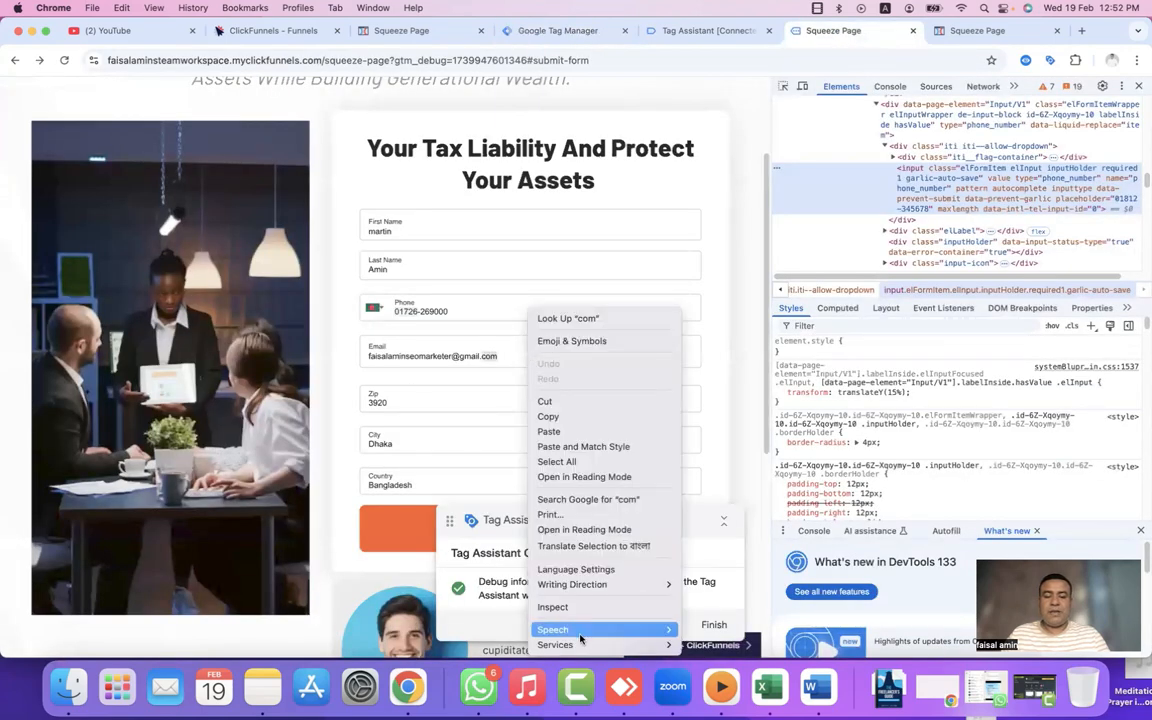
{"action": "left_click", "coordinate": [565, 609]}
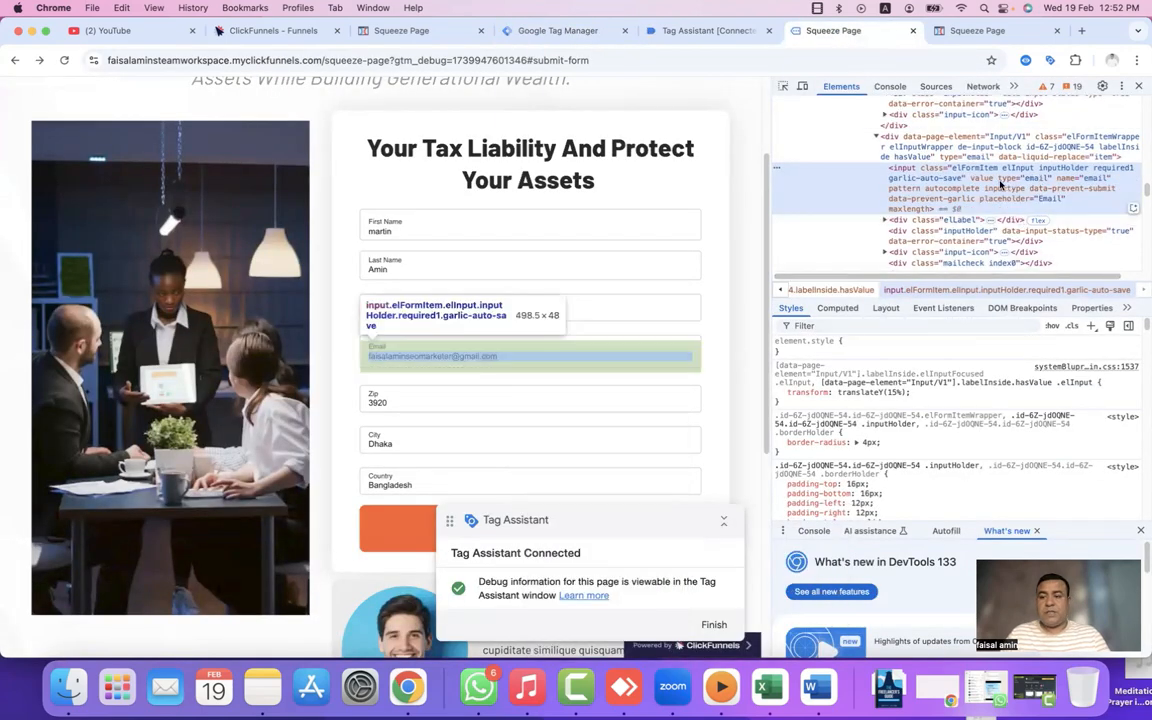
{"action": "right_click", "coordinate": [1031, 181]}
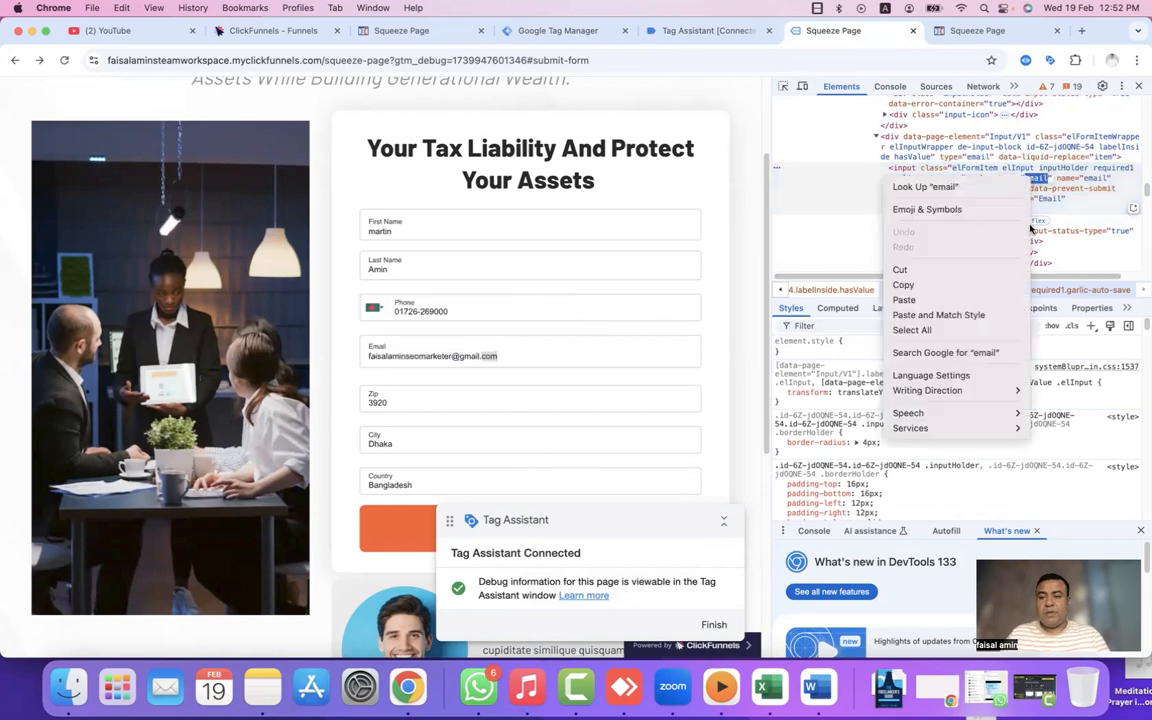
{"action": "left_click", "coordinate": [937, 288]}
Step: In Google Tag Manager, duplicate the Cjs First Name variable and name the copy "Cjs Email"
{"action": "left_click", "coordinate": [557, 30]}
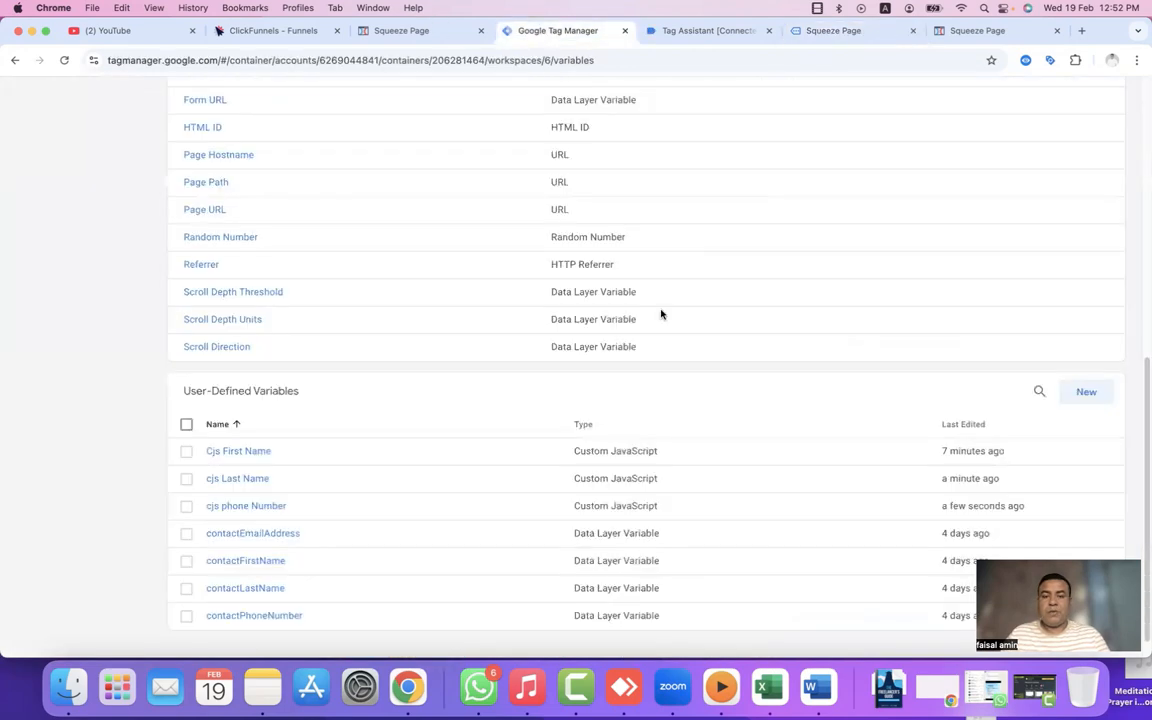
{"action": "left_click", "coordinate": [625, 457]}
{"action": "left_click", "coordinate": [211, 457]}
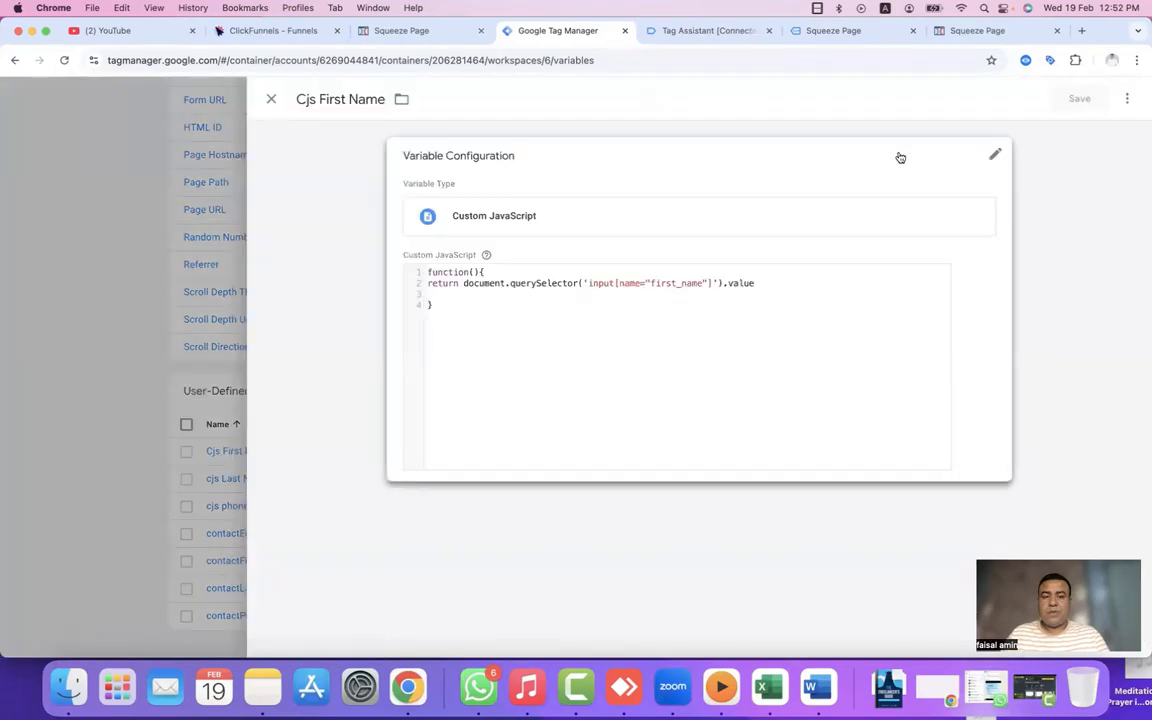
{"action": "left_click", "coordinate": [1127, 100]}
{"action": "left_click", "coordinate": [1065, 130]}
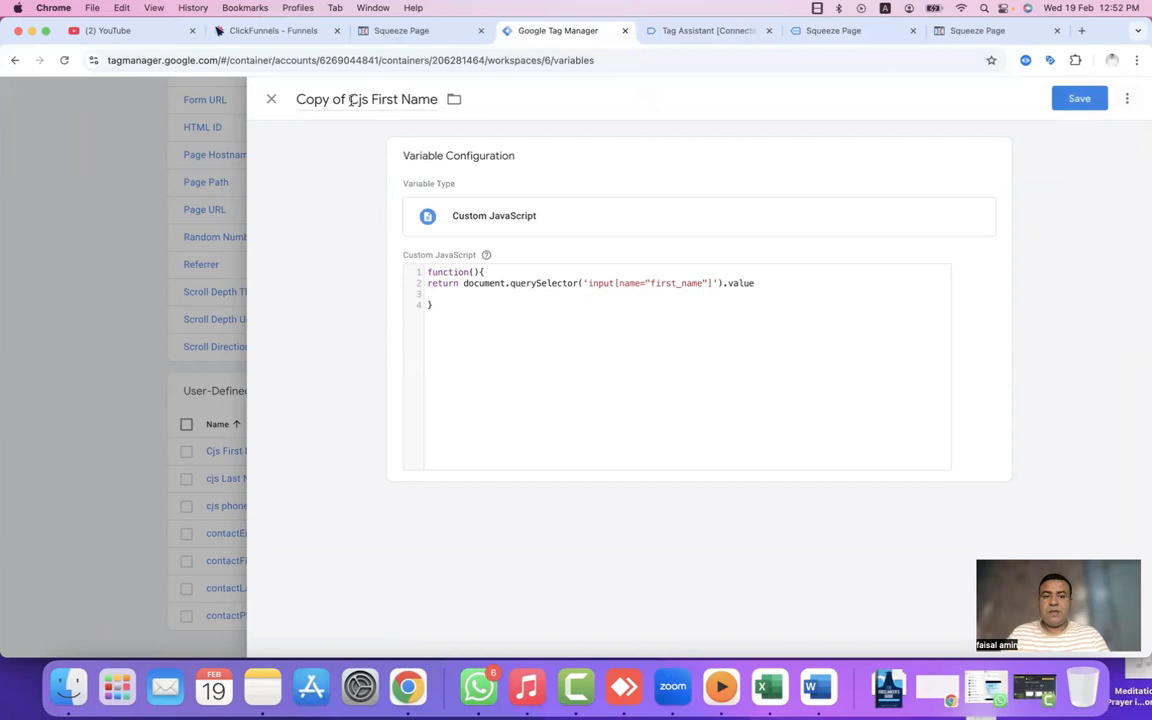
{"action": "left_click_drag", "start_coordinate": [349, 100], "coordinate": [296, 100]}
{"action": "key", "text": "BackSpace"}
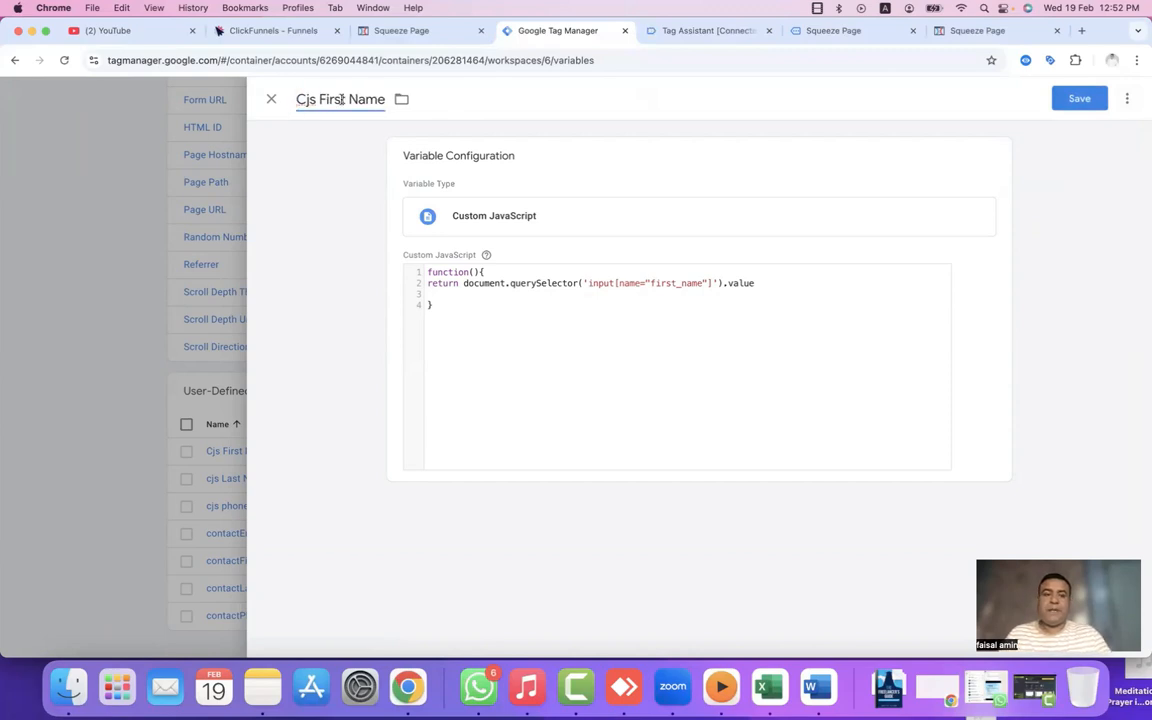
{"action": "left_click_drag", "start_coordinate": [320, 97], "coordinate": [383, 98]}
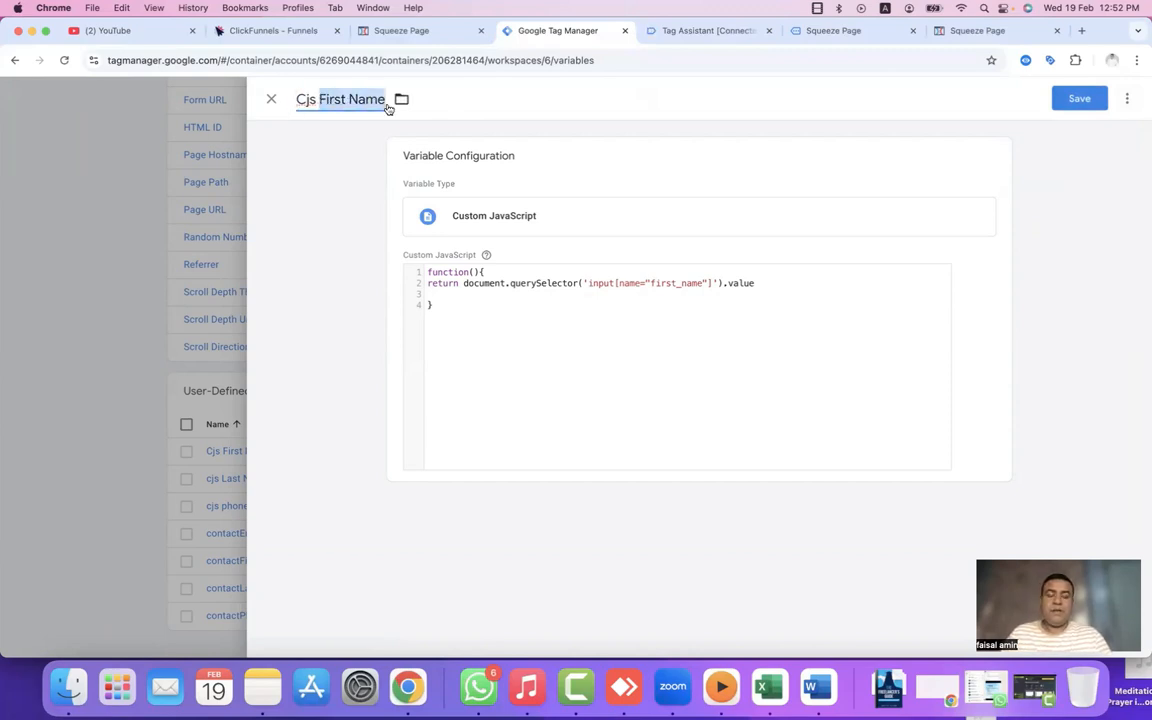
{"action": "type", "text": "Email"}
Step: Replace first_name with email in the Cjs Email variable's selector and save the variable
{"action": "double_click", "coordinate": [665, 299]}
{"action": "type", "text": "email"}
{"action": "left_click", "coordinate": [1079, 98]}
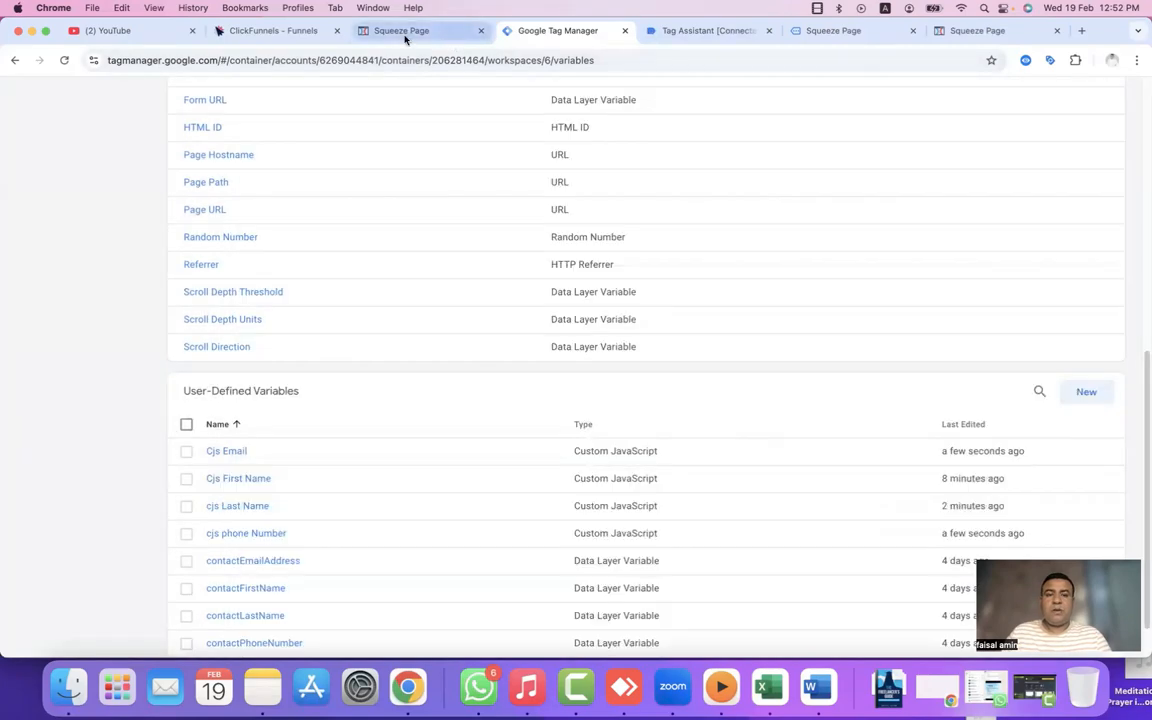
Step: Inspect the Squeeze Page's Zip field in the developer tools and copy its type attribute value, shipping_zip
{"action": "left_click", "coordinate": [405, 31]}
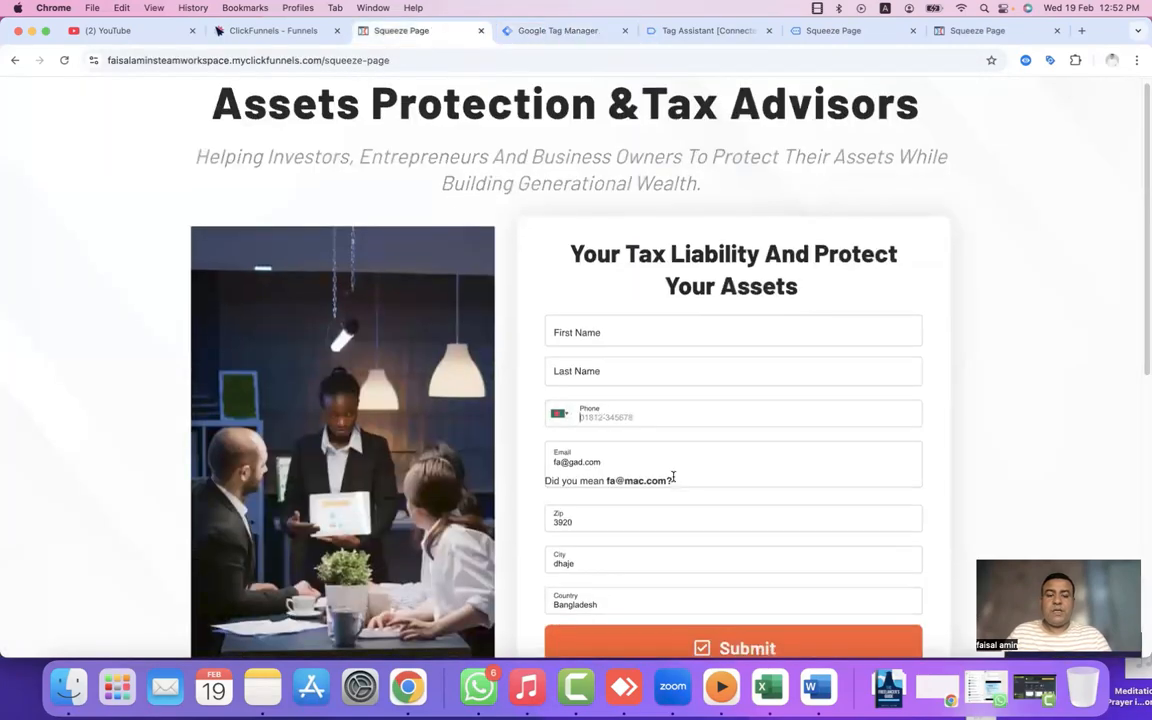
{"action": "scroll", "coordinate": [584, 508], "scroll_direction": "down", "scroll_amount": 1}
{"action": "right_click", "coordinate": [587, 501]}
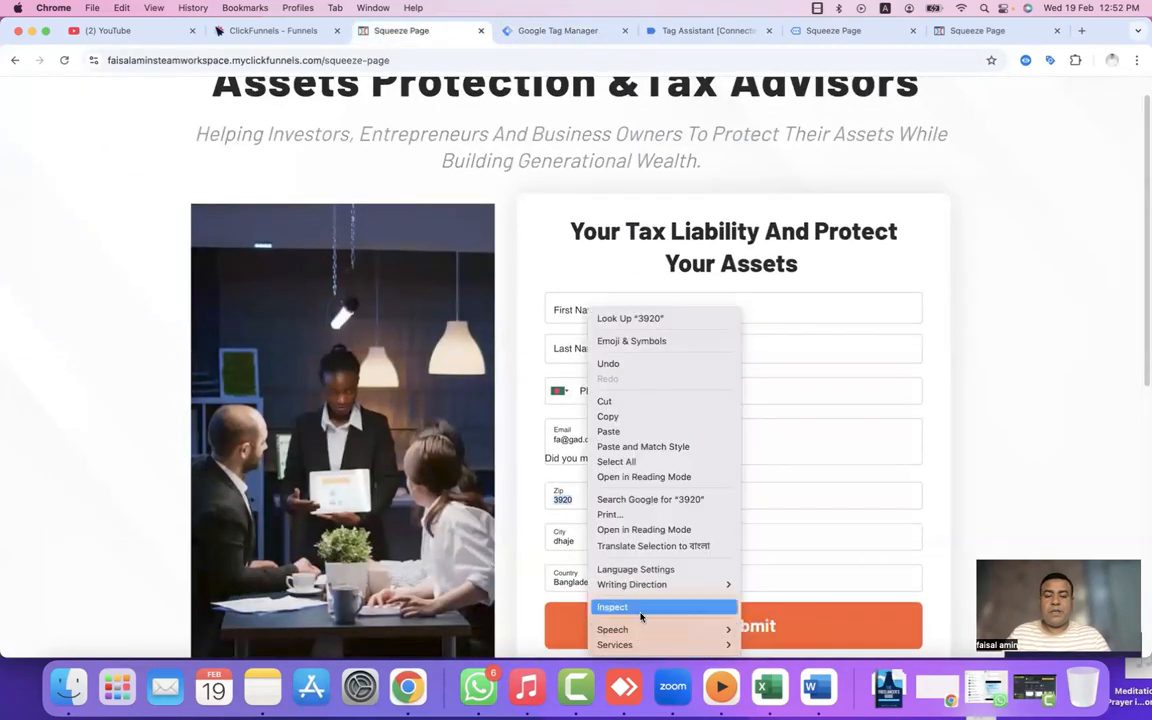
{"action": "left_click", "coordinate": [615, 607]}
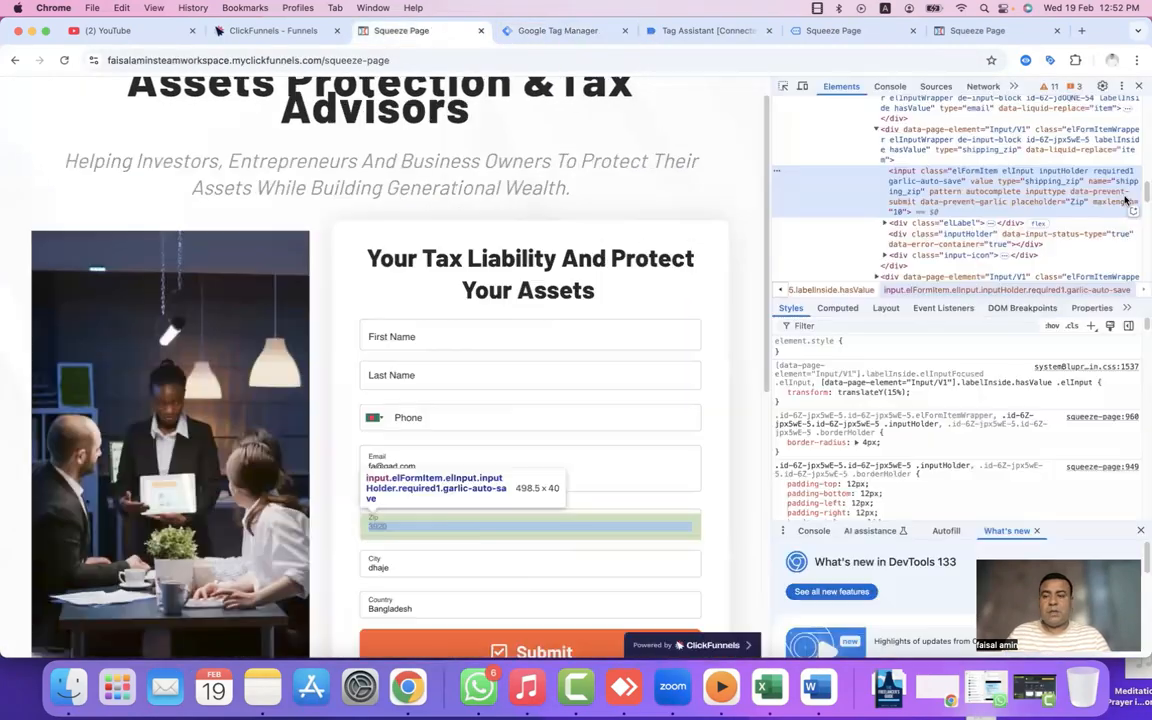
{"action": "double_click", "coordinate": [1025, 184]}
{"action": "right_click", "coordinate": [1025, 184]}
{"action": "left_click", "coordinate": [939, 280]}
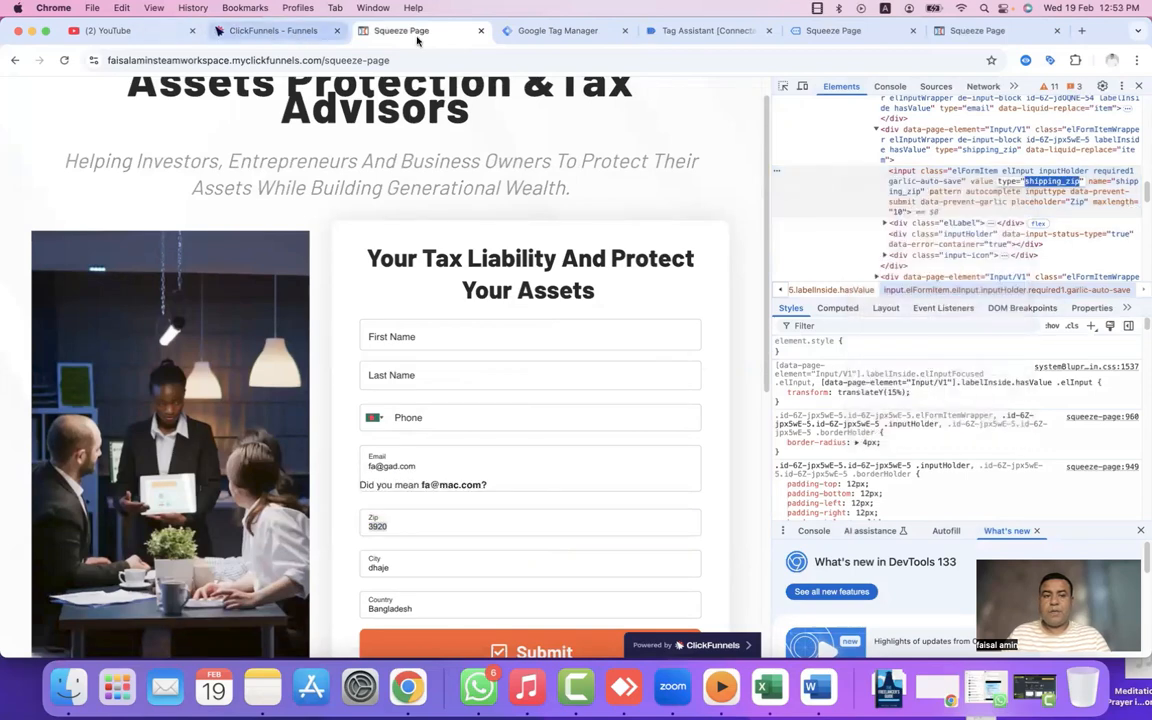
Step: In Google Tag Manager, duplicate the Cjs Email variable and name the copy "Cjs Shipping zip"
{"action": "left_click", "coordinate": [543, 33]}
{"action": "scroll", "coordinate": [622, 383], "scroll_direction": "down", "scroll_amount": 1}
{"action": "left_click", "coordinate": [226, 440]}
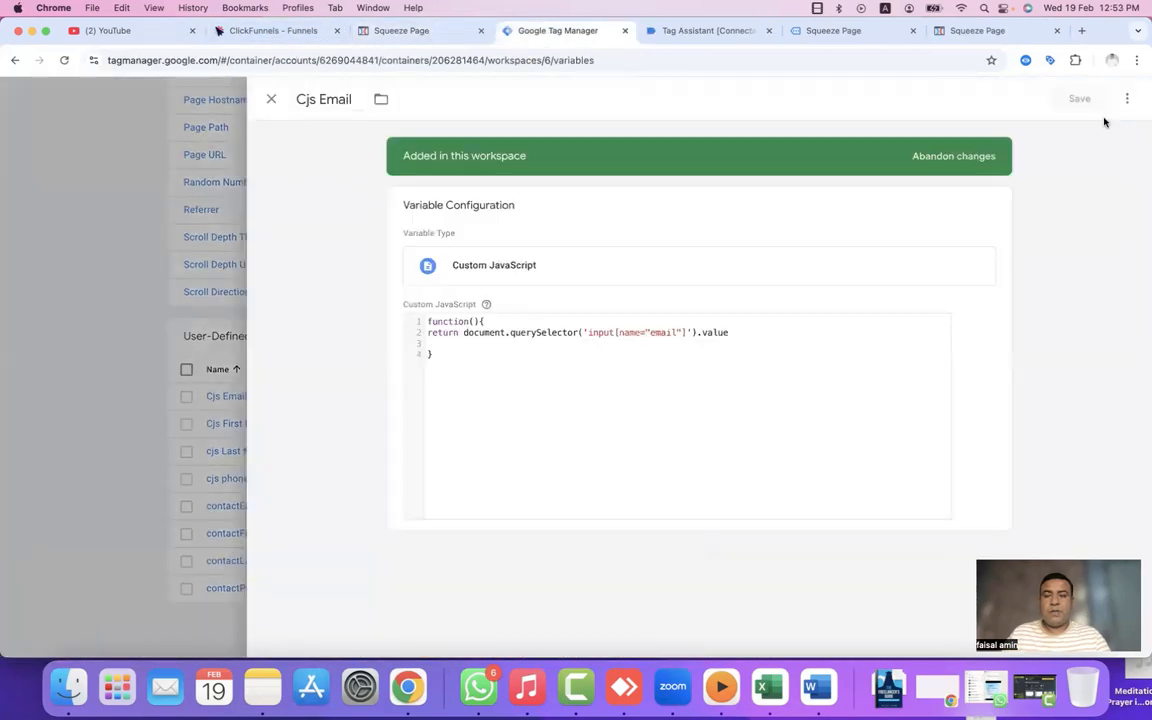
{"action": "left_click", "coordinate": [1127, 99]}
{"action": "left_click", "coordinate": [1082, 136]}
{"action": "left_click_drag", "start_coordinate": [350, 99], "coordinate": [296, 99]}
{"action": "key", "text": "BackSpace"}
{"action": "double_click", "coordinate": [345, 99]}
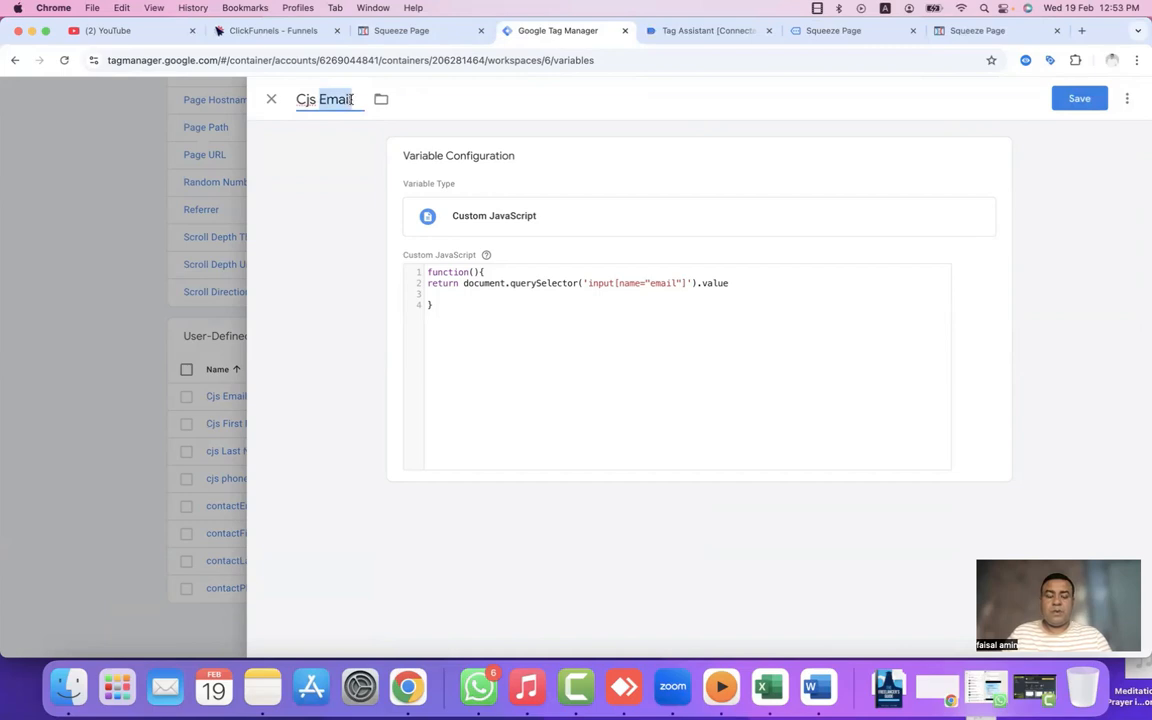
{"action": "type", "text": "Shipping zip"}
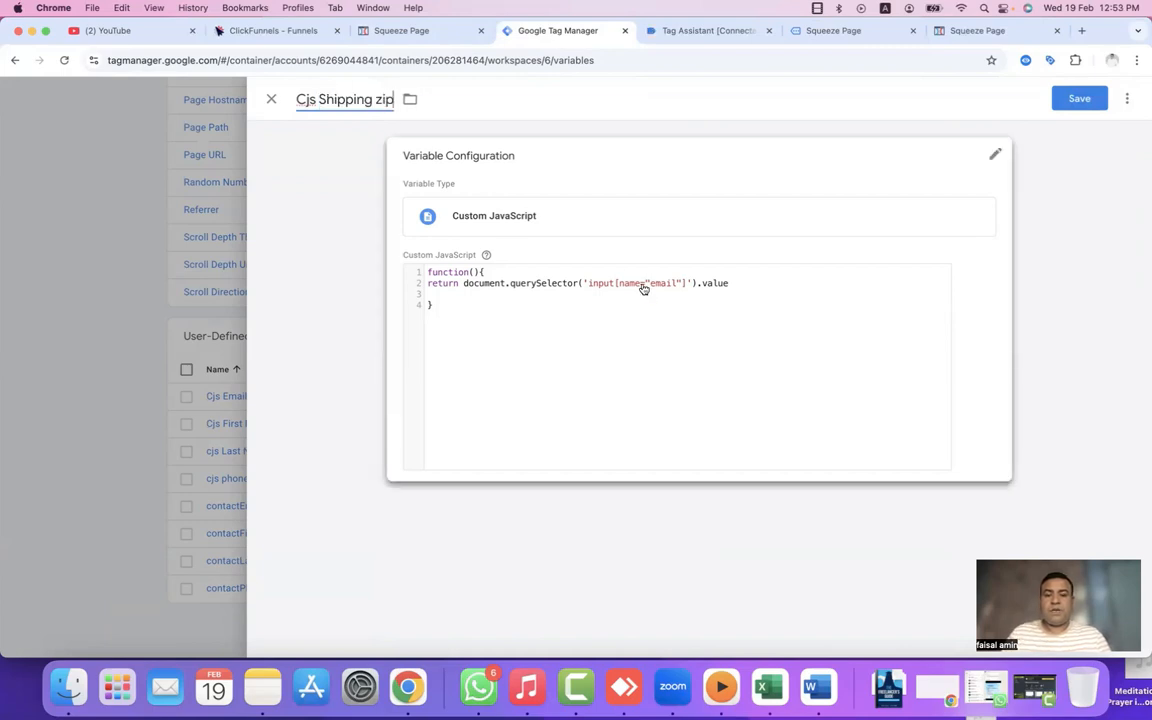
Step: Replace email with shipping_zip in the Cjs Shipping zip variable's selector and save the variable
{"action": "left_click", "coordinate": [648, 296]}
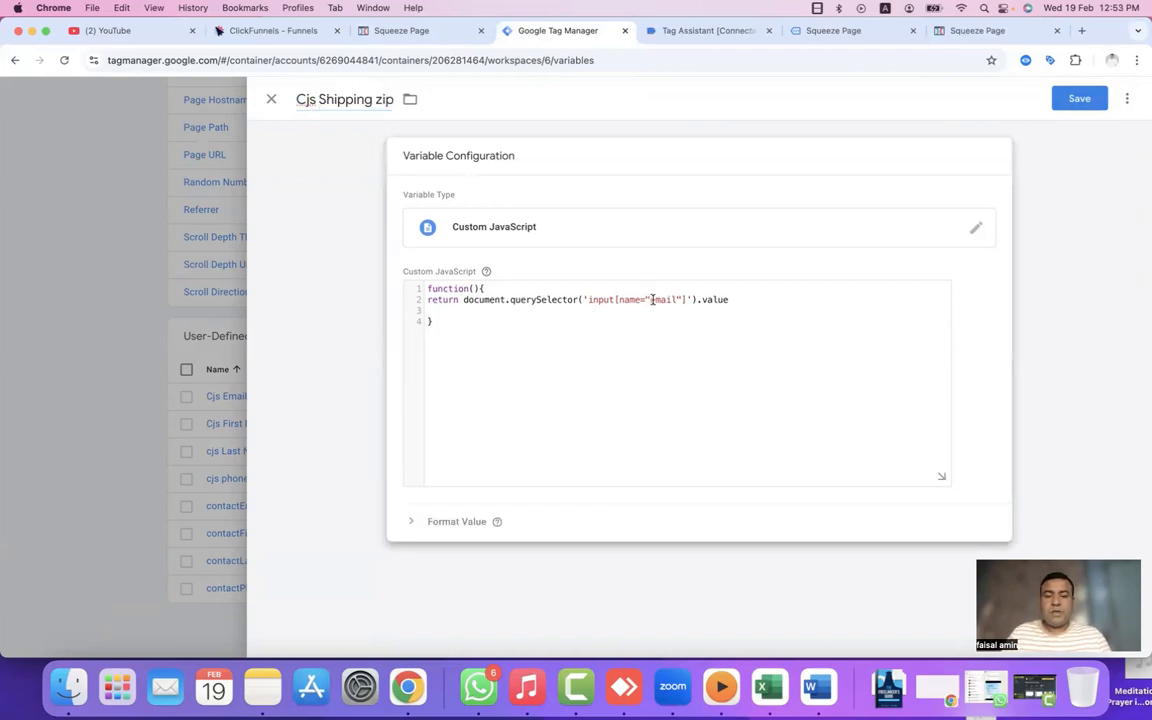
{"action": "double_click", "coordinate": [652, 299]}
{"action": "key", "text": "super+v"}
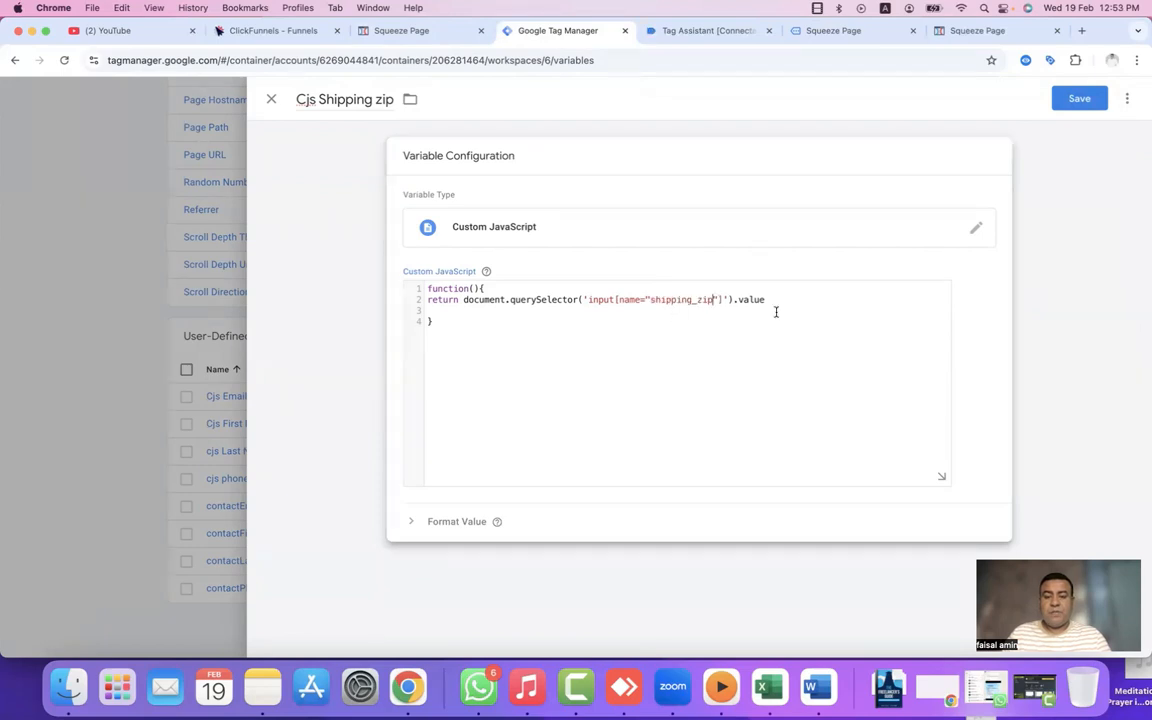
{"action": "left_click", "coordinate": [1080, 100]}
Step: Inspect the Squeeze Page's City field in the developer tools and copy its type attribute value, shipping_city
{"action": "key", "text": "ctrl+shift+Tab"}
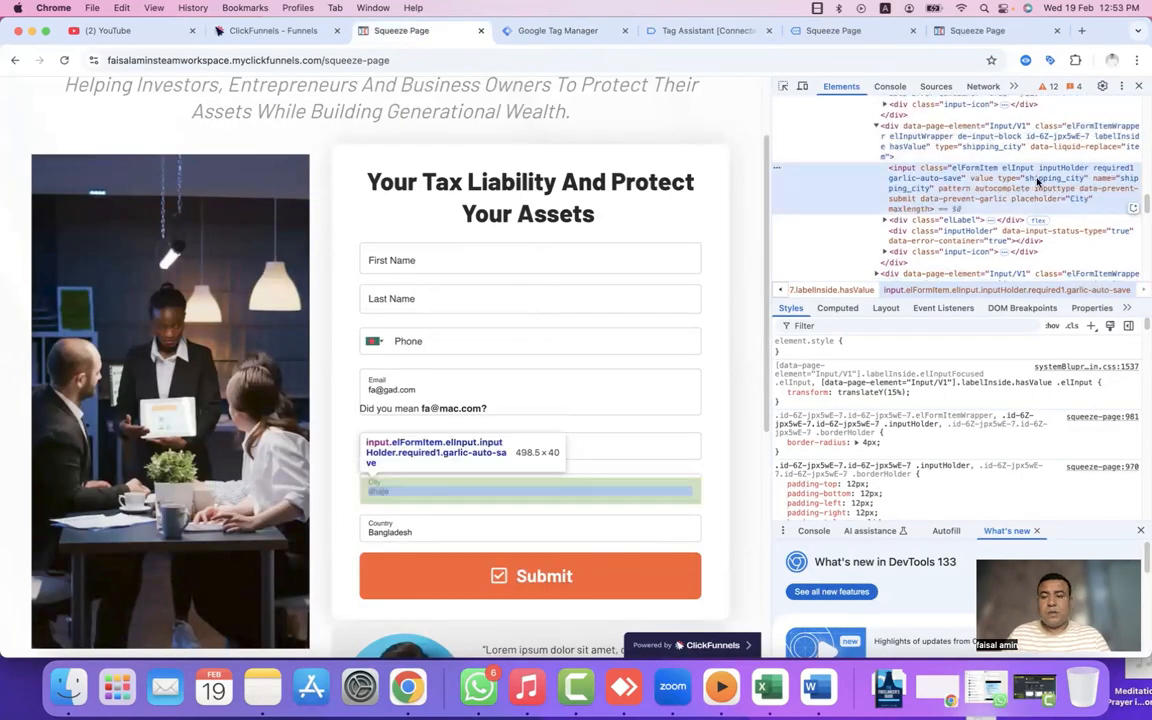
{"action": "double_click", "coordinate": [1039, 180]}
{"action": "key", "text": "super+c"}
{"action": "right_click", "coordinate": [1038, 178]}
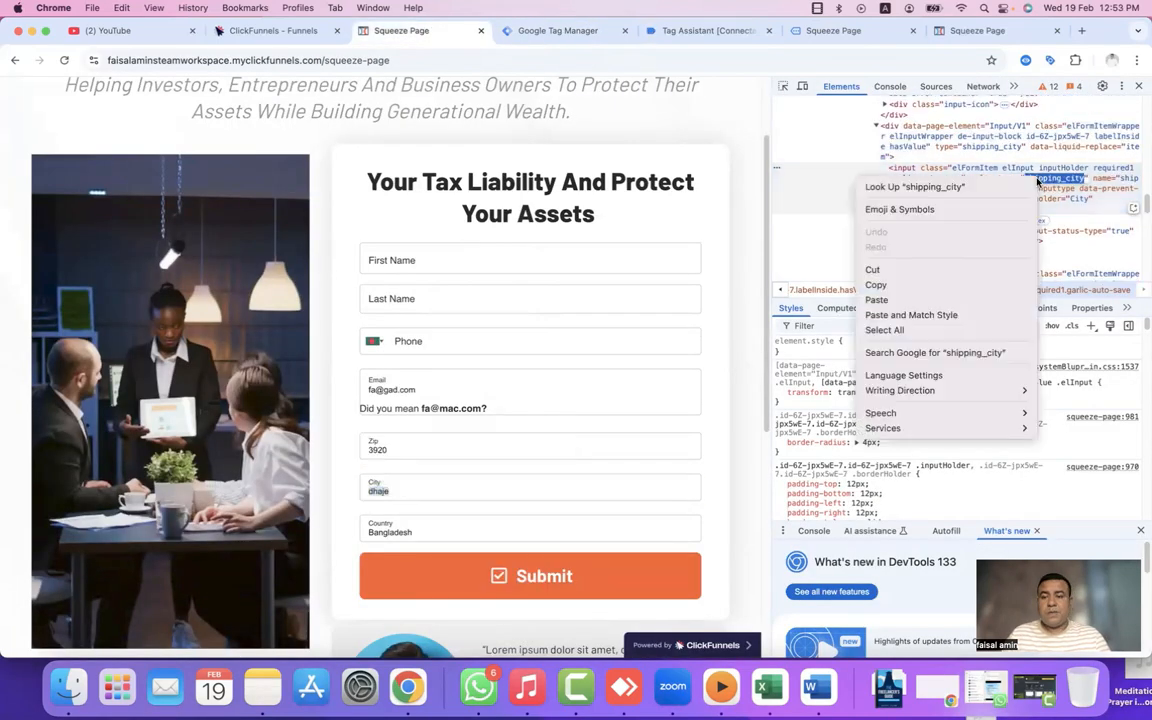
{"action": "left_click", "coordinate": [938, 286]}
Step: In Google Tag Manager, duplicate Cjs First Name as "Cjs Shipping city", replace first_name with shipping_city in its selector and save it
{"action": "left_click", "coordinate": [523, 31]}
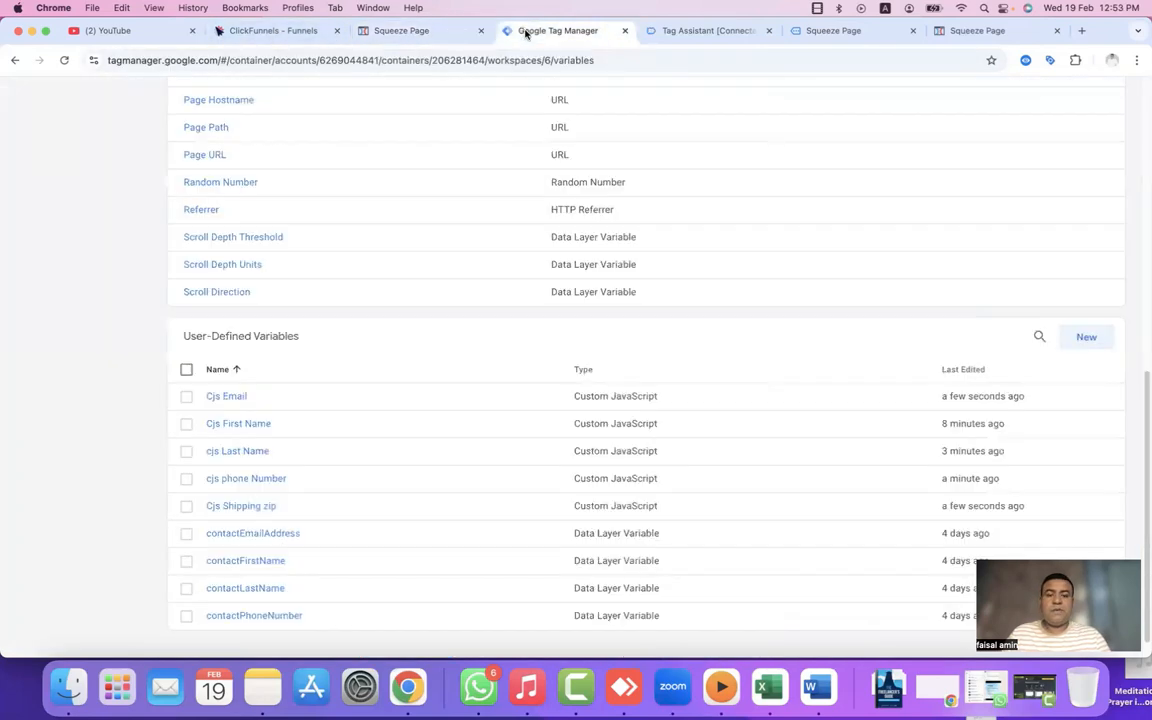
{"action": "left_click", "coordinate": [391, 421]}
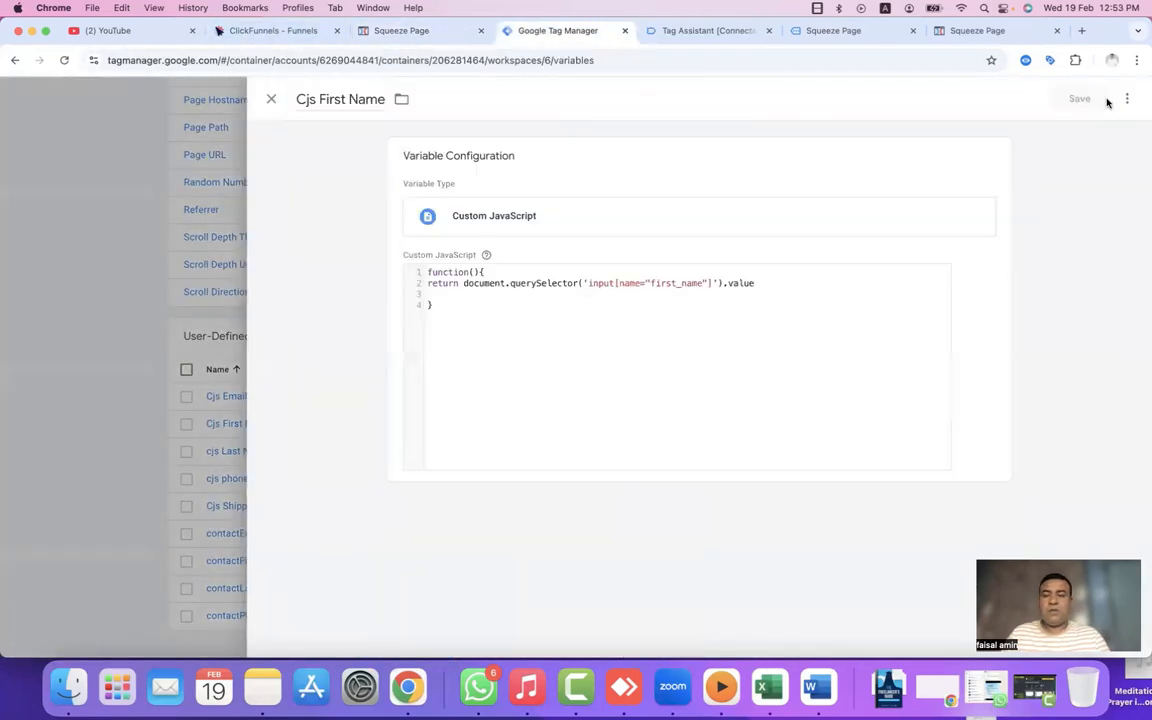
{"action": "left_click", "coordinate": [1128, 99]}
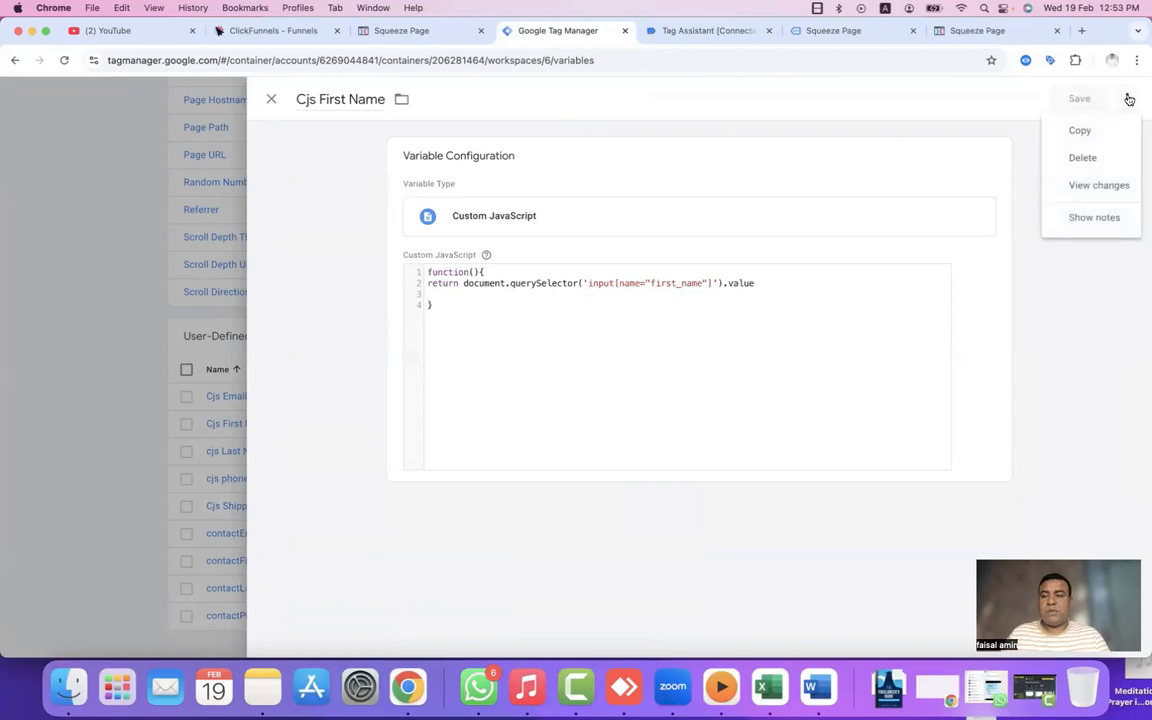
{"action": "left_click", "coordinate": [1104, 138]}
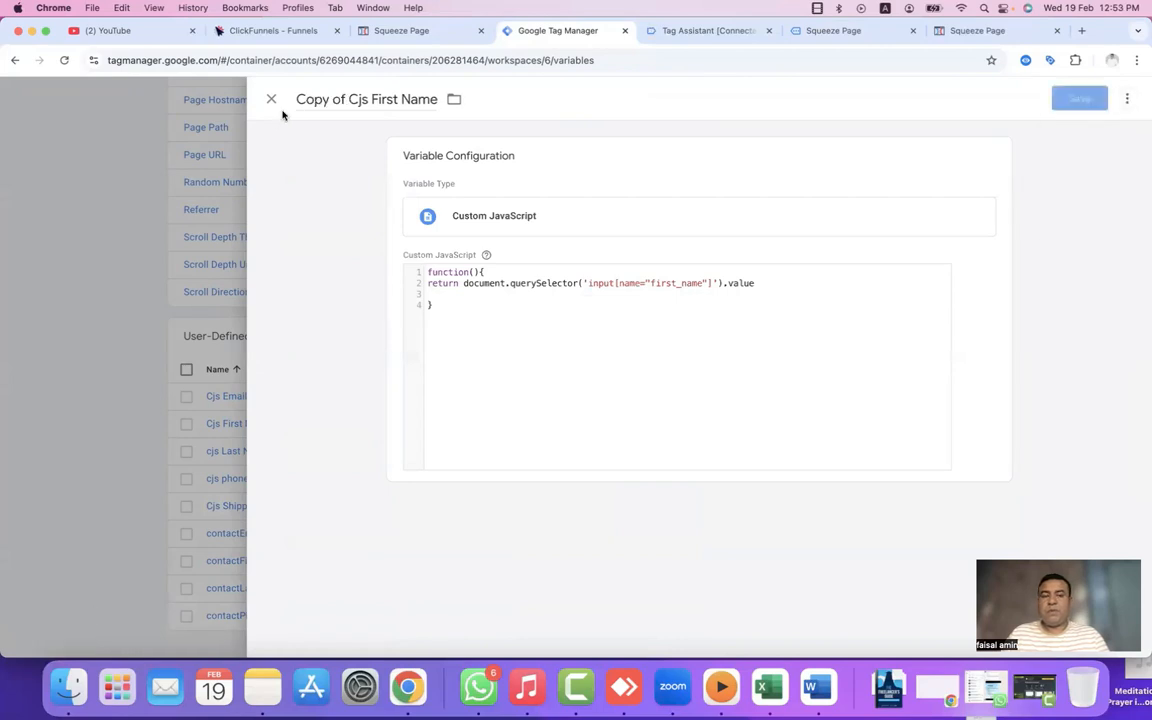
{"action": "left_click", "coordinate": [351, 99]}
{"action": "key", "text": "super+BackSpace"}
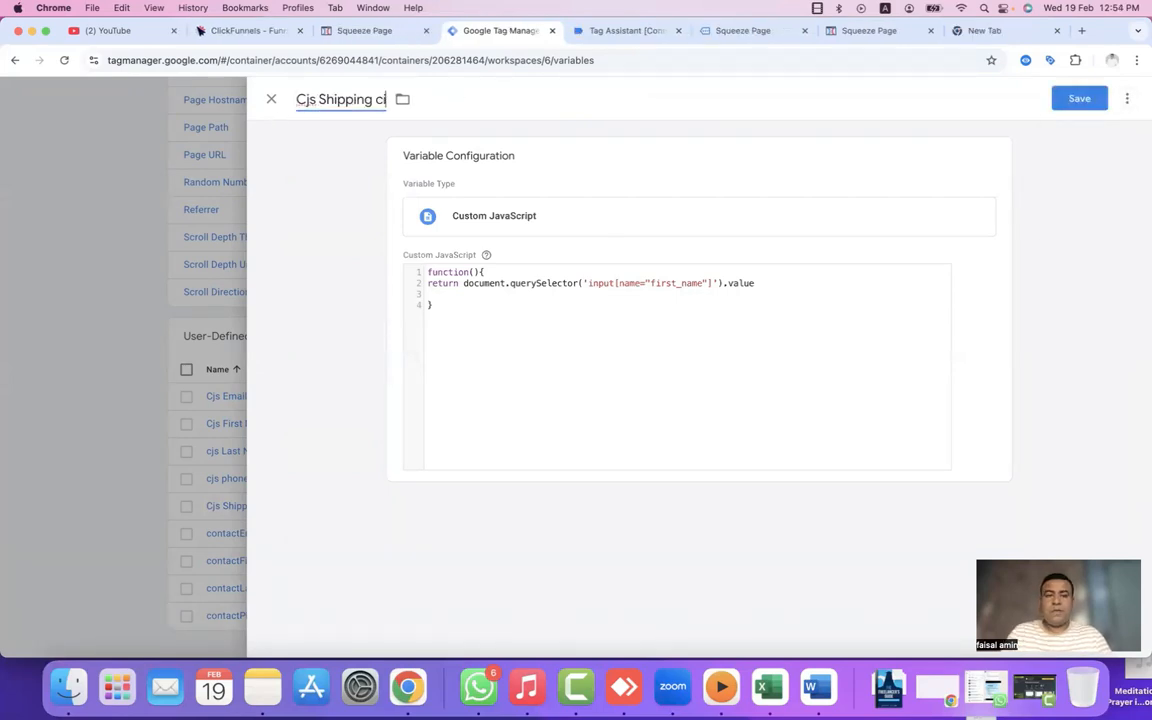
{"action": "type", "text": "ty"}
{"action": "double_click", "coordinate": [654, 301]}
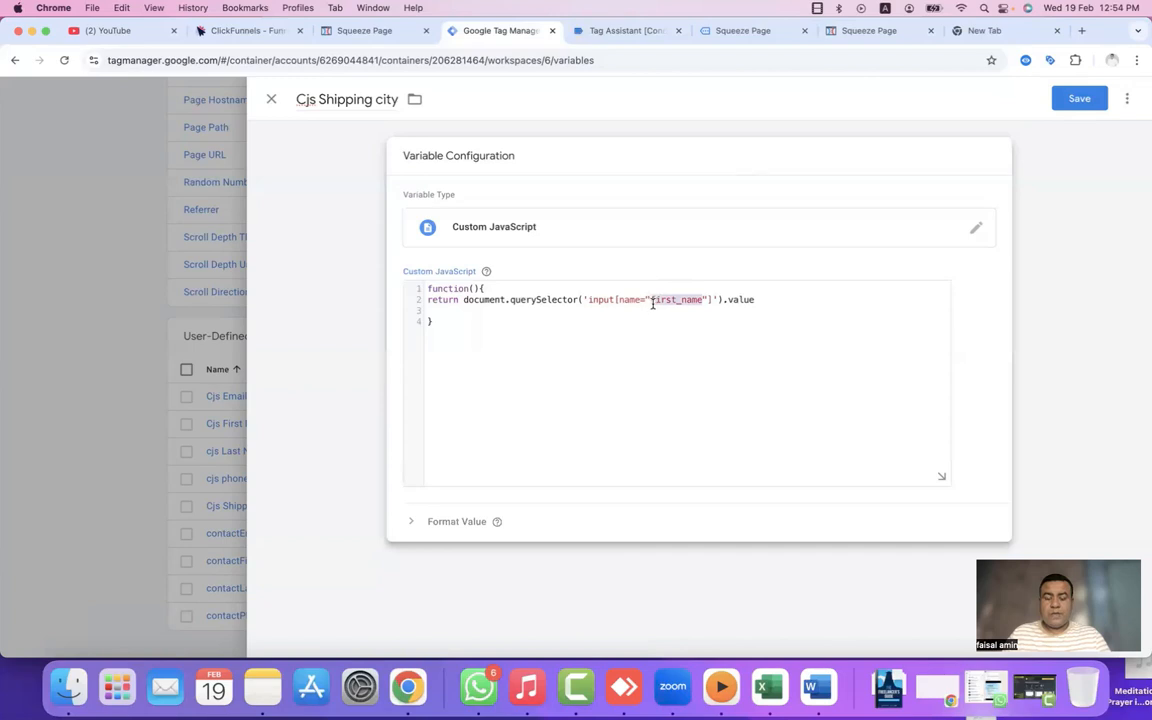
{"action": "key", "text": "super+v"}
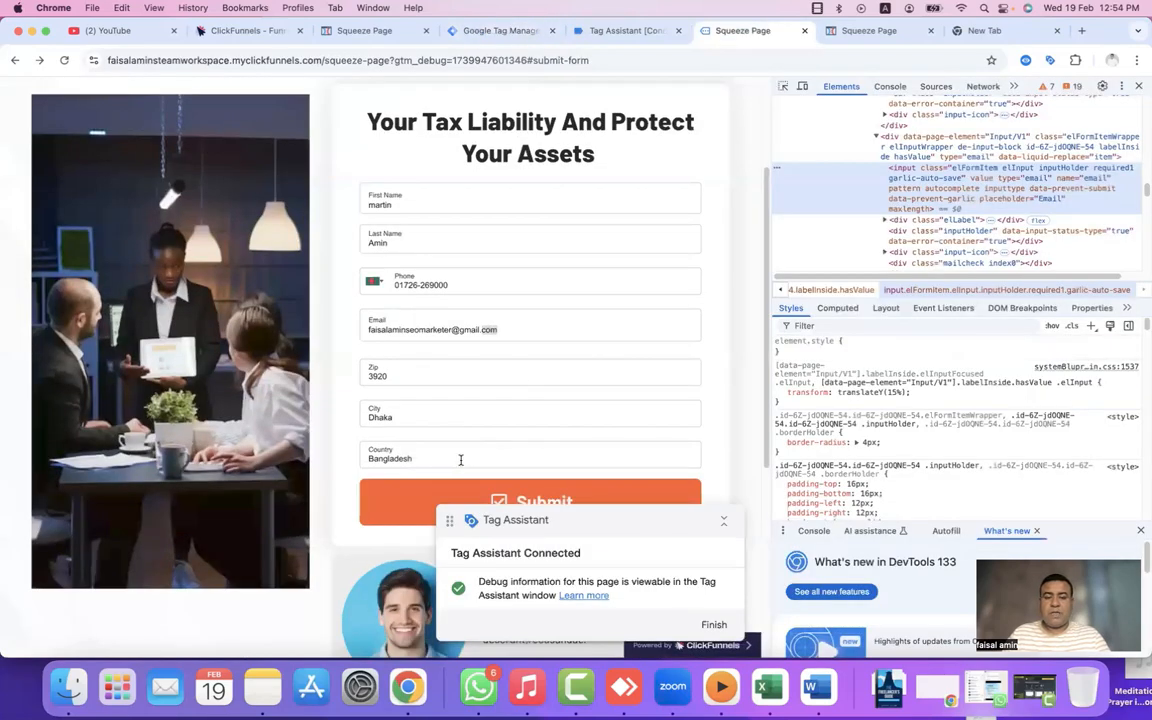
Step: Inspect the Country field on the Squeeze Page opened for debugging and copy its type attribute value, shipping_country
{"action": "right_click", "coordinate": [455, 460]}
{"action": "mouse_move", "coordinate": [517, 627]}
{"action": "left_click", "coordinate": [470, 607]}
{"action": "double_click", "coordinate": [1060, 173]}
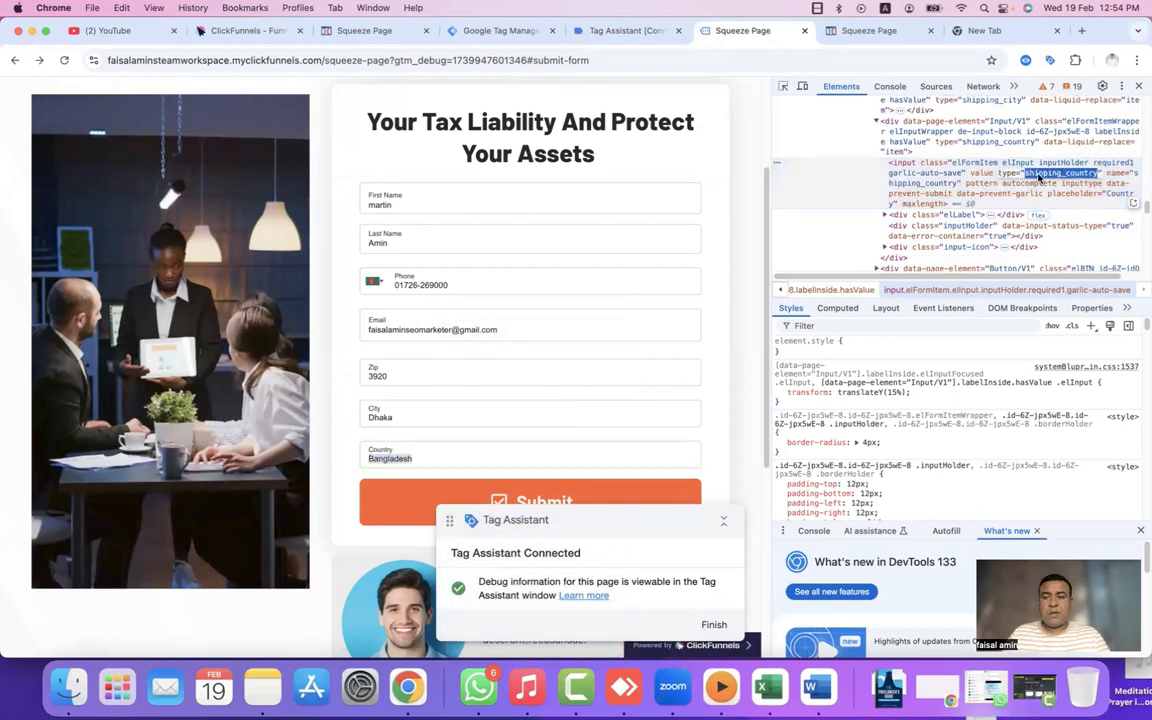
{"action": "right_click", "coordinate": [1040, 176]}
{"action": "left_click", "coordinate": [977, 280]}
Step: In Google Tag Manager, duplicate the cjs phone Number variable and name the copy "cjs Country"
{"action": "left_click", "coordinate": [500, 30]}
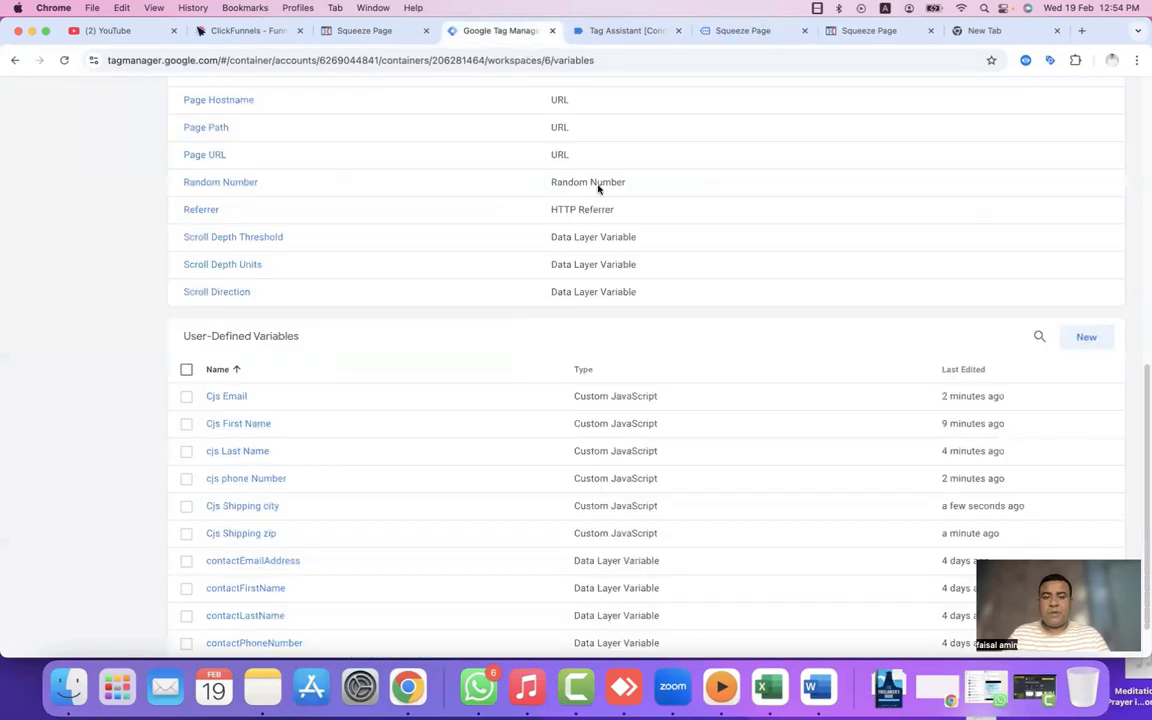
{"action": "left_click", "coordinate": [246, 478]}
{"action": "left_click", "coordinate": [1127, 98]}
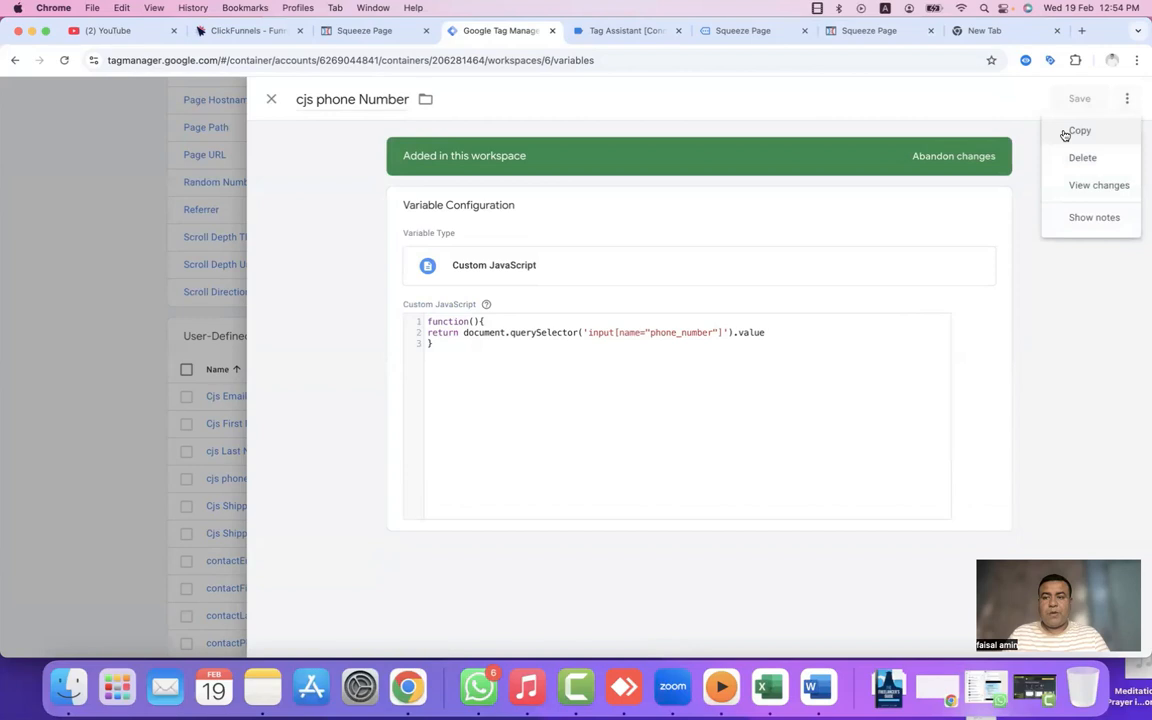
{"action": "left_click", "coordinate": [1062, 132]}
{"action": "left_click", "coordinate": [347, 101]}
{"action": "key", "text": "BackSpace"}
{"action": "key", "text": "BackSpace"}
{"action": "key", "text": "BackSpace"}
{"action": "key", "text": "BackSpace"}
{"action": "key", "text": "BackSpace"}
{"action": "key", "text": "BackSpace"}
{"action": "key", "text": "BackSpace"}
{"action": "key", "text": "BackSpace"}
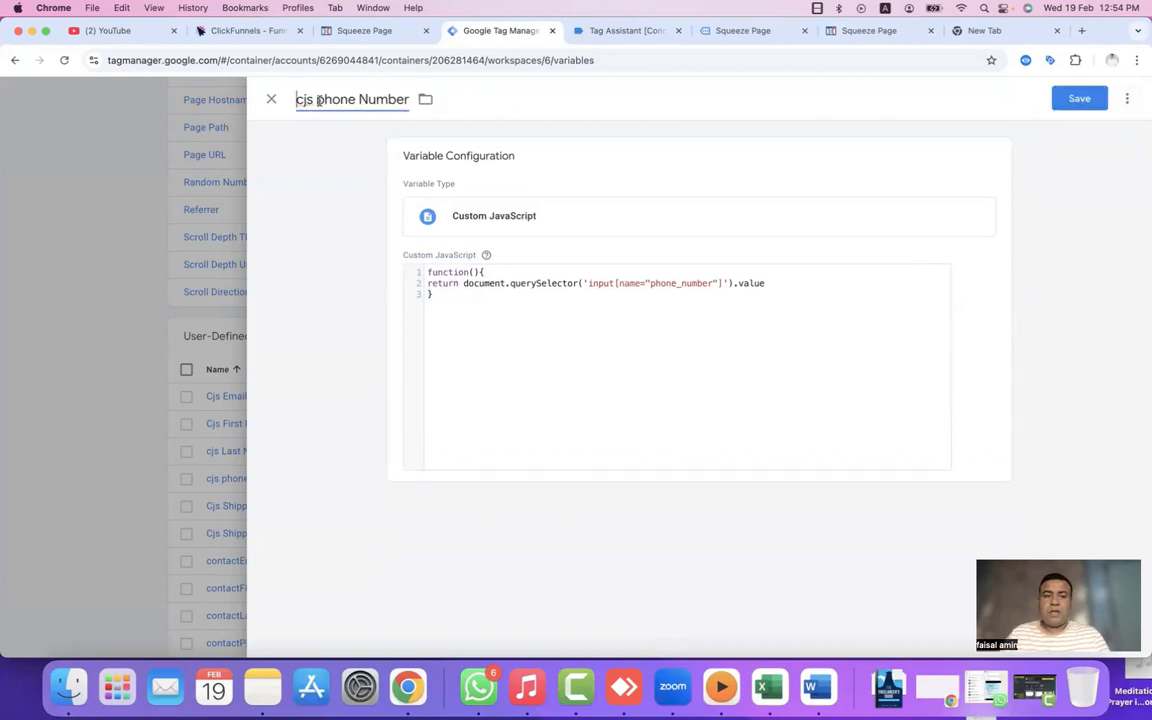
{"action": "left_click_drag", "start_coordinate": [317, 101], "coordinate": [405, 104]}
{"action": "type", "text": "Country"}
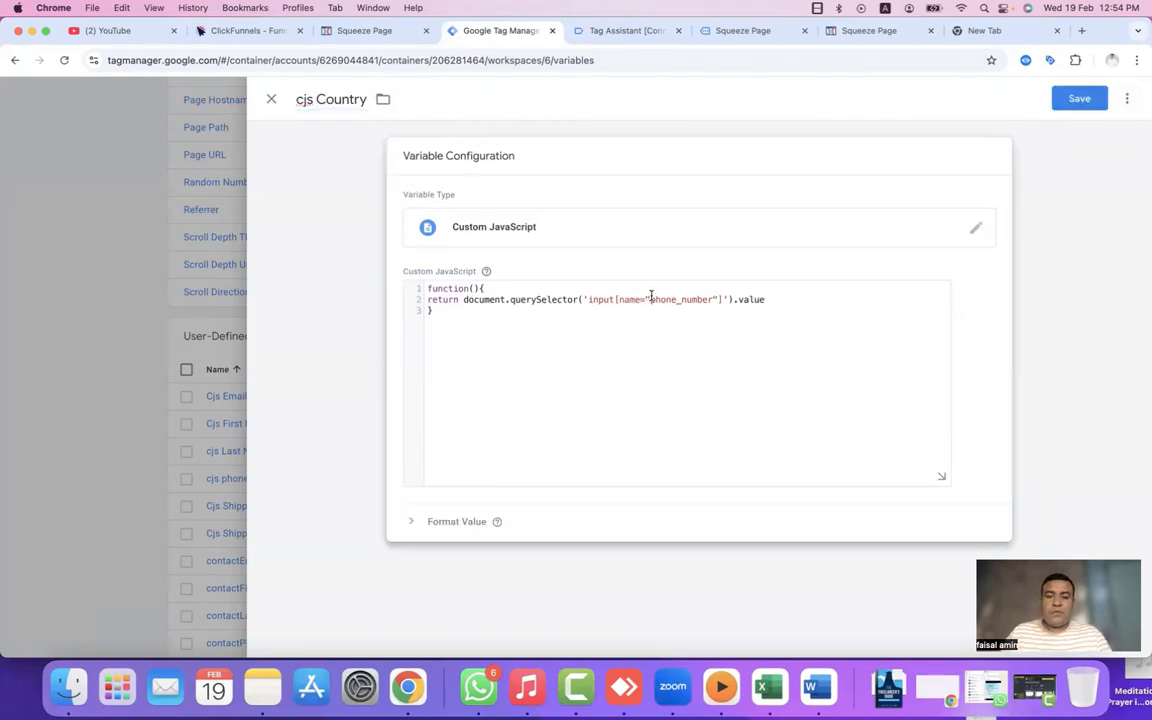
Step: Replace phone_number with shipping_country in the cjs Country variable's selector and save the variable
{"action": "left_click_drag", "start_coordinate": [650, 298], "coordinate": [711, 298]}
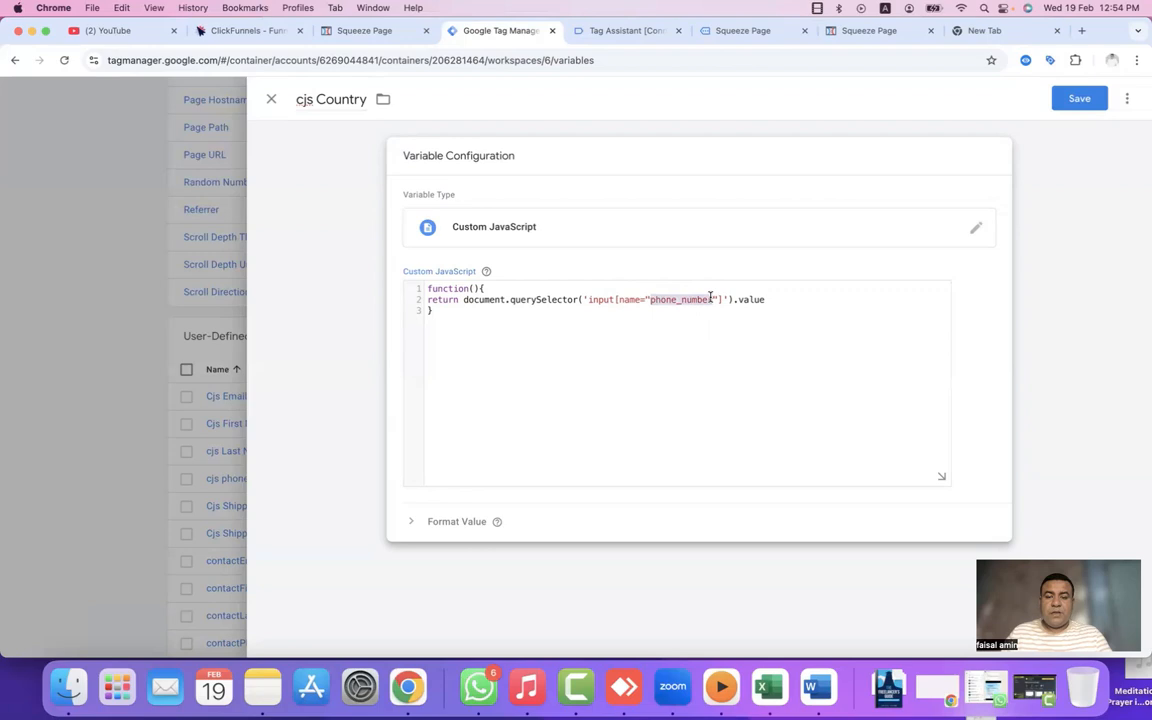
{"action": "key", "text": "super+v"}
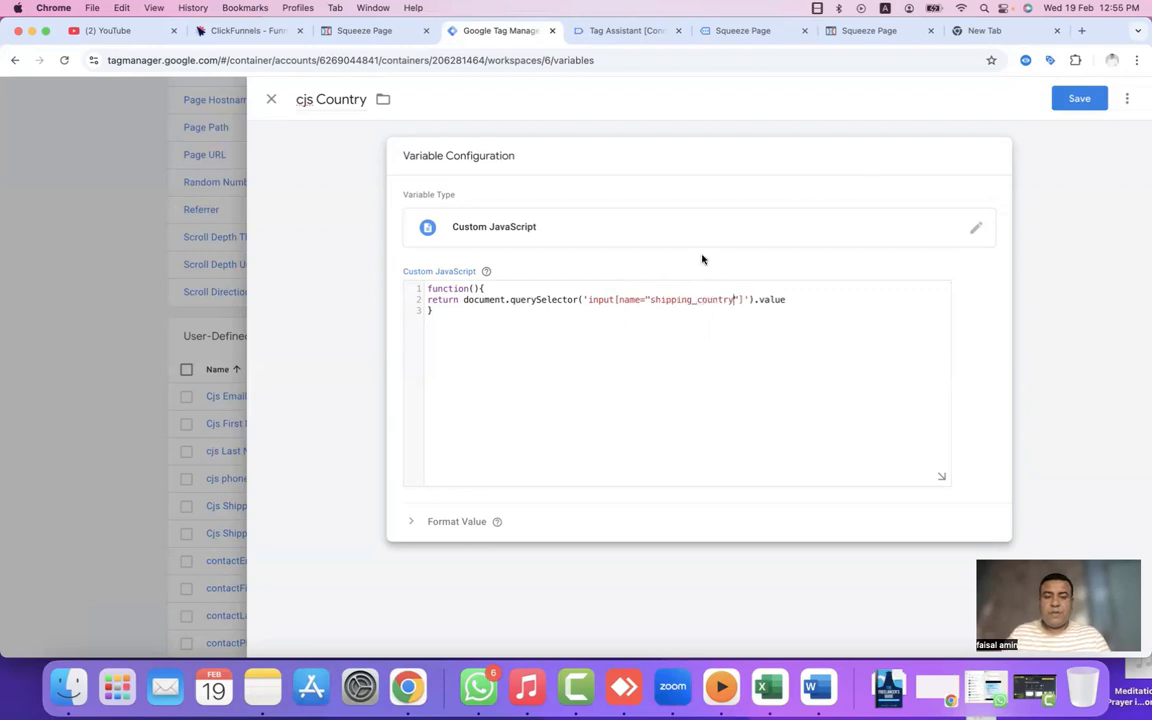
{"action": "left_click", "coordinate": [1074, 99]}
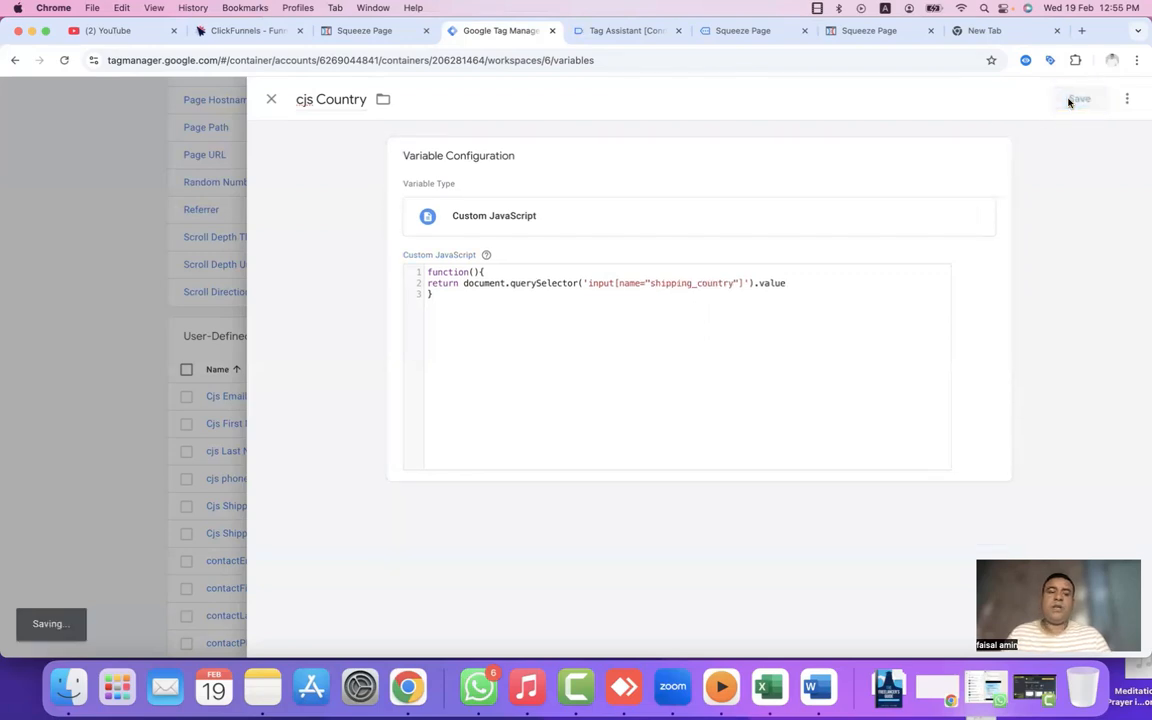
Step: Submit the workspace changes and publish them as a new container version without a name or description
{"action": "left_click", "coordinate": [1090, 99]}
{"action": "left_click", "coordinate": [1103, 98]}
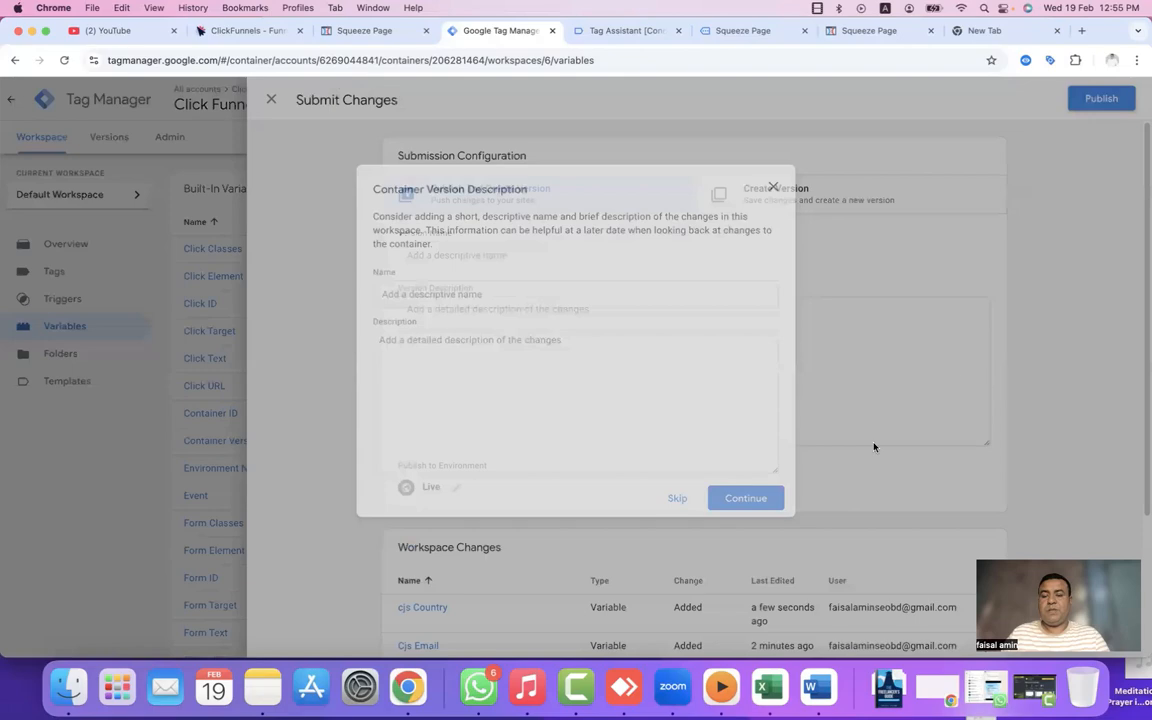
{"action": "left_click", "coordinate": [742, 499]}
{"action": "left_click", "coordinate": [27, 145]}
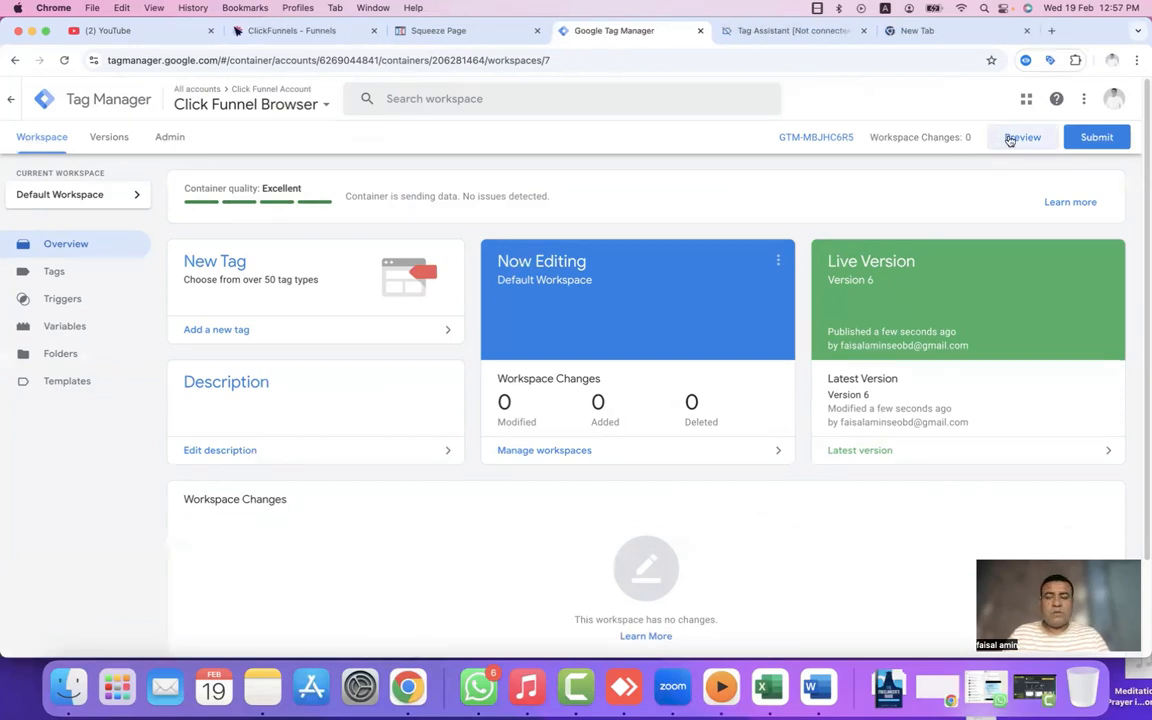
Step: Start the container preview on the Squeeze Page and submit its form with all contact and address fields filled in
{"action": "left_click", "coordinate": [1010, 139]}
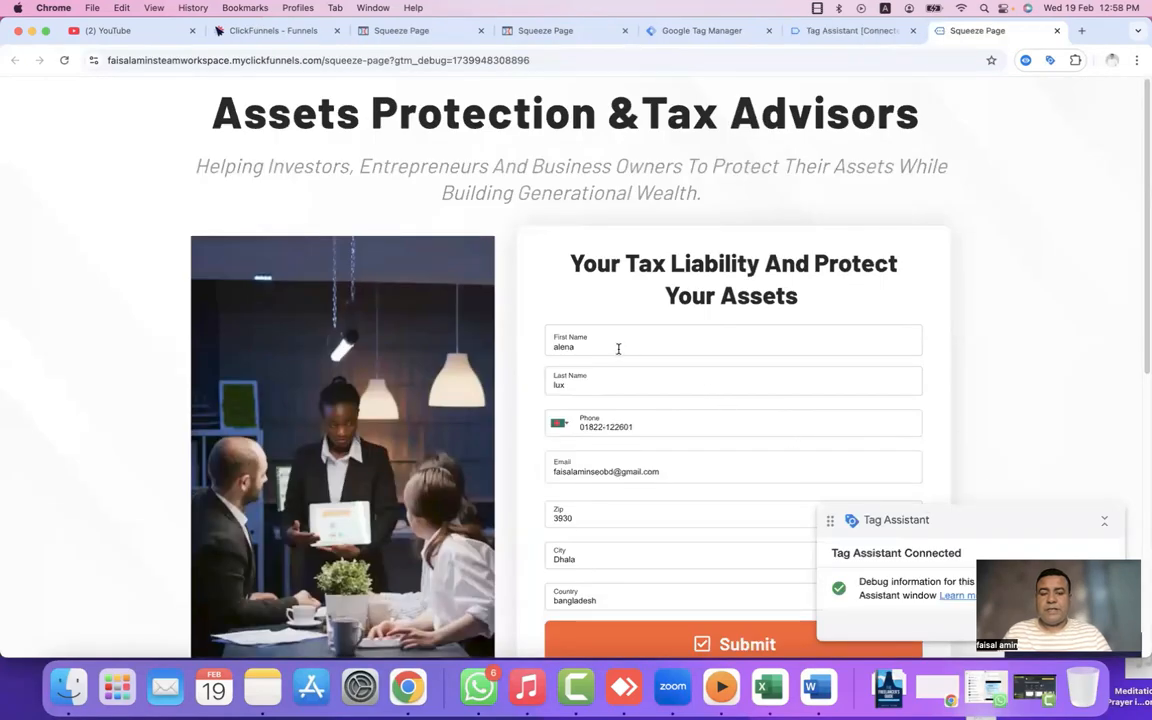
{"action": "scroll", "coordinate": [618, 348], "scroll_direction": "down", "scroll_amount": 2}
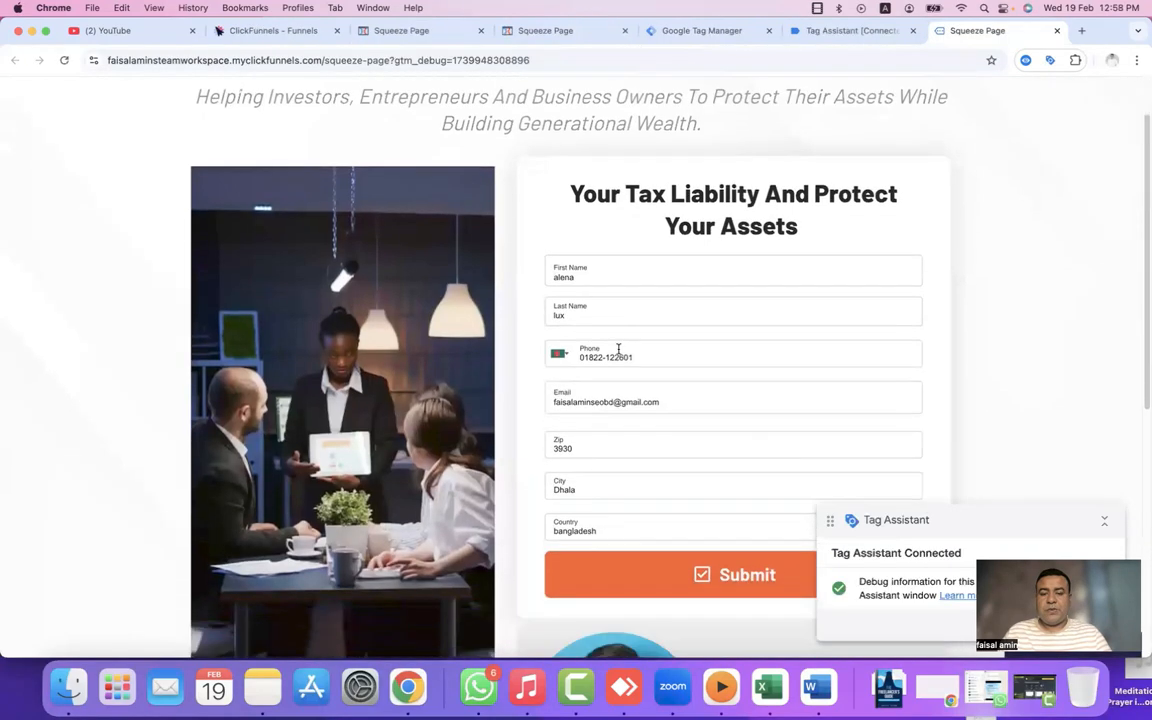
{"action": "left_click", "coordinate": [743, 580]}
Step: In Tag Assistant, examine the variable values for the Squeeze Page's cfPageView event and the Thank You Page's cfLead event
{"action": "left_click", "coordinate": [835, 31]}
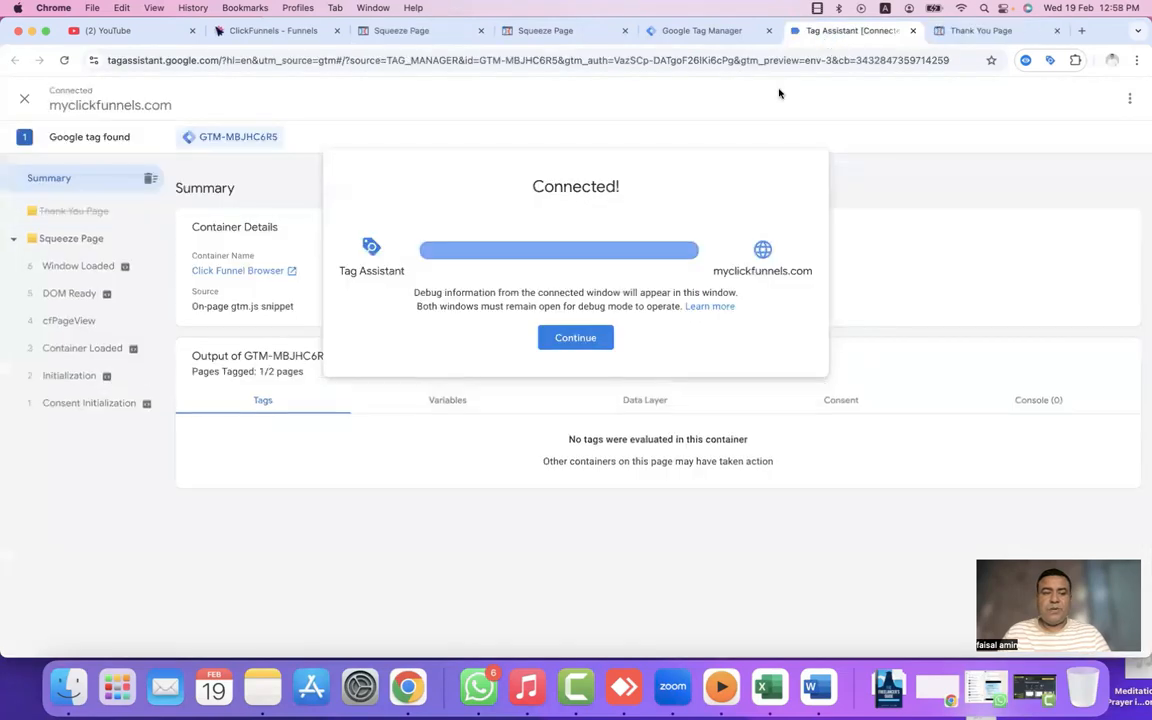
{"action": "left_click", "coordinate": [575, 337]}
{"action": "scroll", "coordinate": [419, 410], "scroll_direction": "down", "scroll_amount": 2}
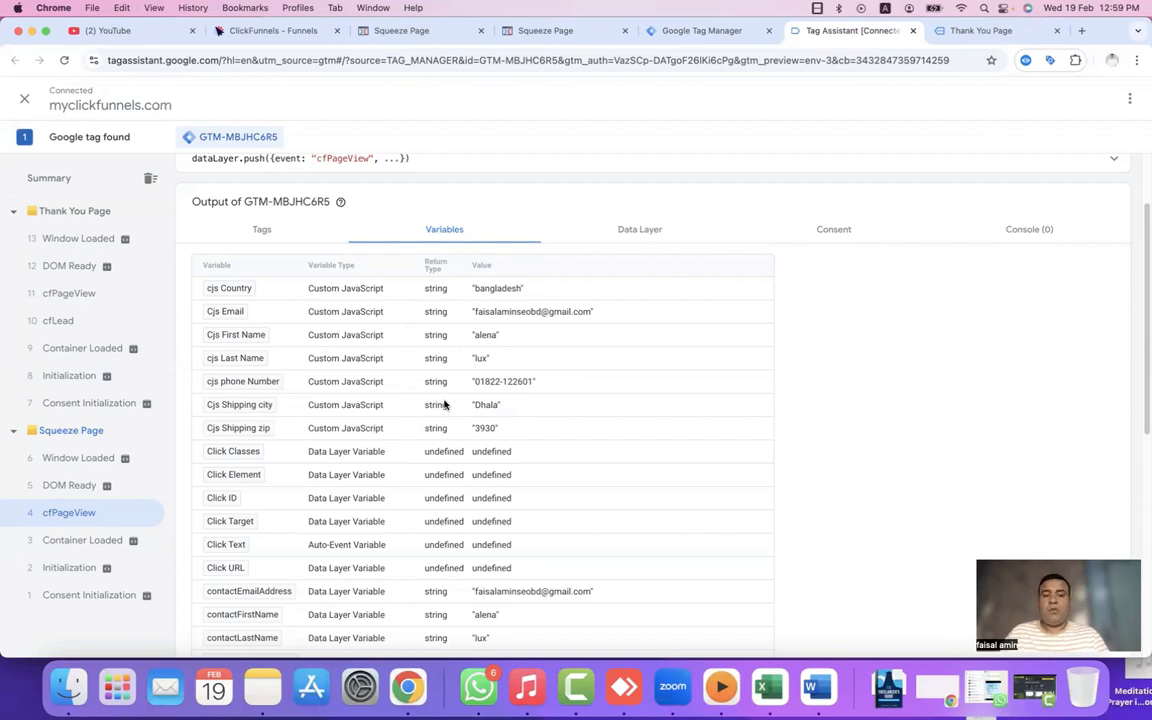
{"action": "left_click", "coordinate": [108, 328]}
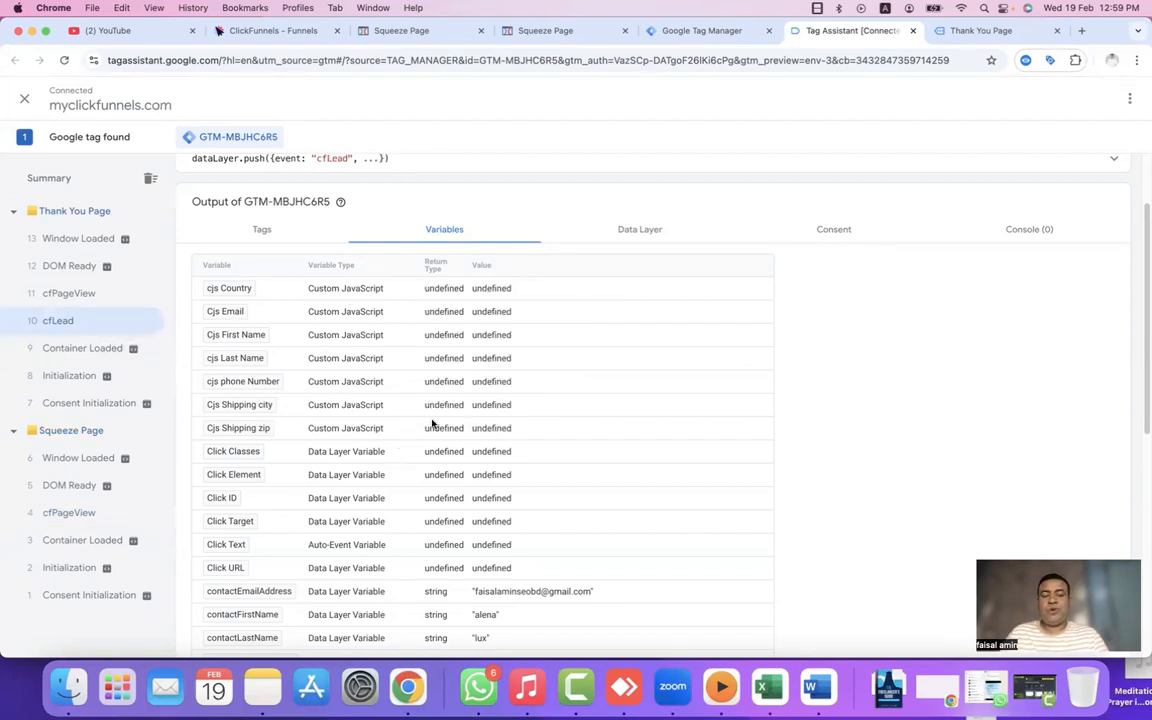